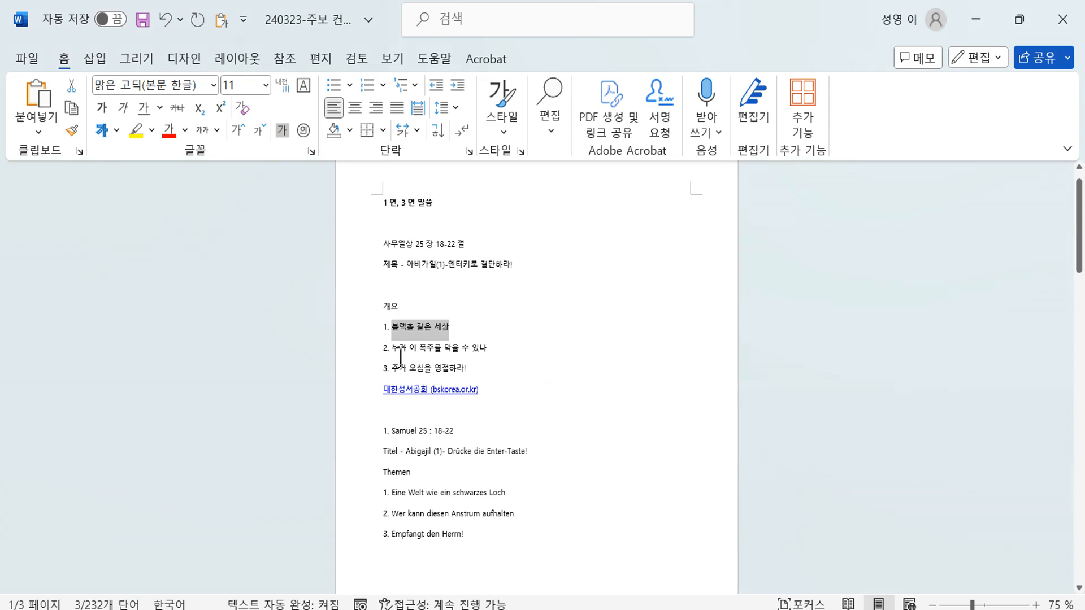
- Replace the Korean points 배움의 열매 and 나도 일꾼 될래요! with the draft's second and third points as plain text
{"action": "key", "text": "alt+Tab"}
{"action": "left_click_drag", "start_coordinate": [422, 495], "coordinate": [489, 495]}
{"action": "left_click", "coordinate": [848, 175]}
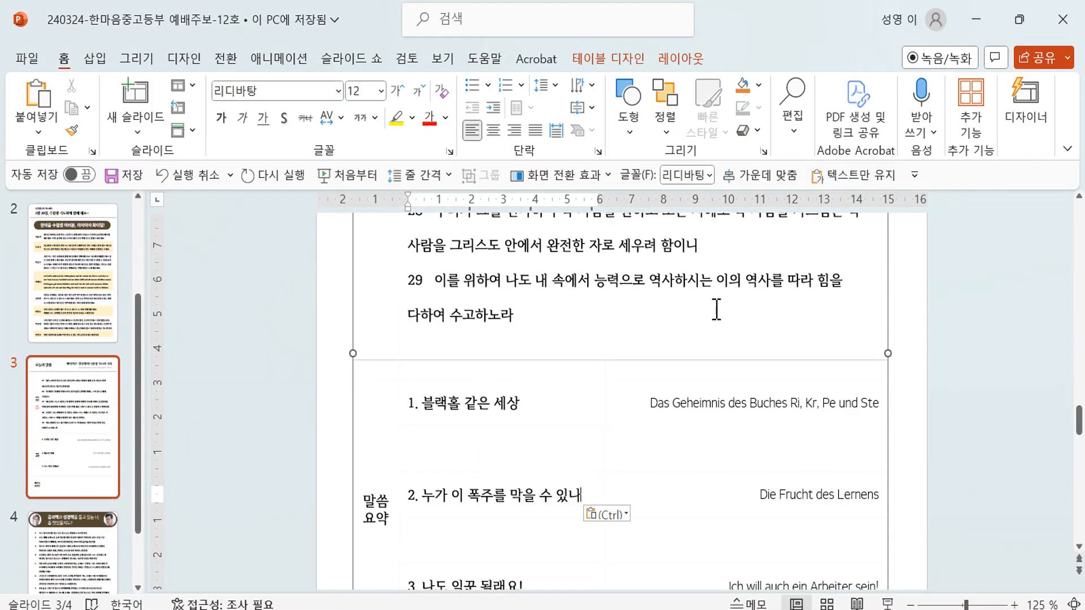
{"action": "key", "text": "alt+Tab"}
{"action": "left_click_drag", "start_coordinate": [392, 368], "coordinate": [474, 366]}
{"action": "key", "text": "ctrl+c"}
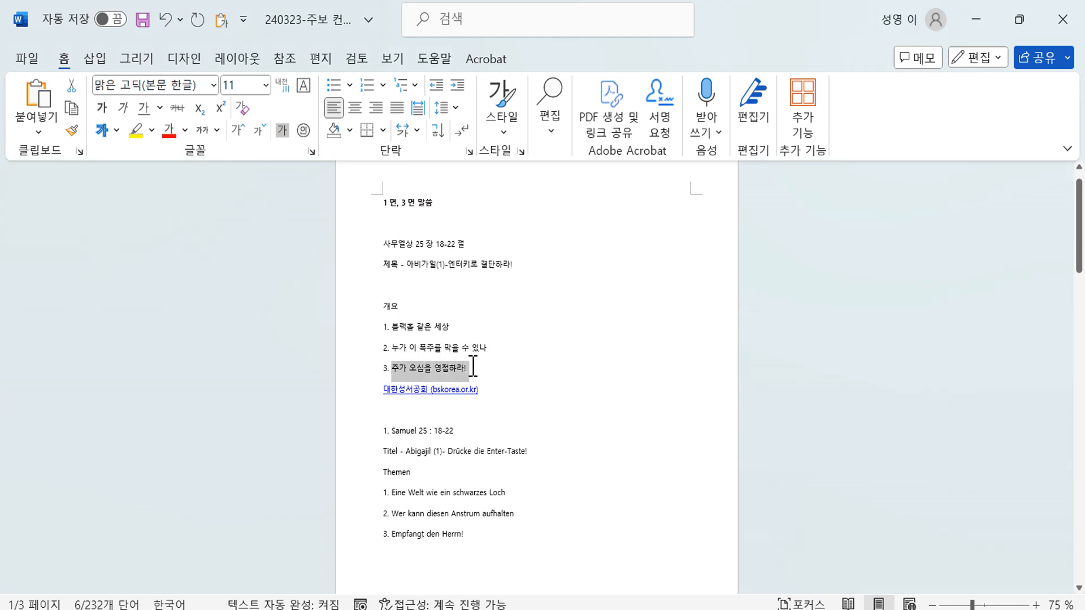
{"action": "key", "text": "alt+Tab"}
{"action": "left_click_drag", "start_coordinate": [439, 577], "coordinate": [524, 571]}
{"action": "left_click", "coordinate": [831, 174]}
{"action": "key", "text": "alt+Tab"}
- Replace row 1's German text with 'Eine Welt wie ein schwarzes Loch' as plain text
{"action": "left_click_drag", "start_coordinate": [394, 492], "coordinate": [513, 501]}
{"action": "key", "text": "ctrl+c"}
{"action": "key", "text": "alt+Tab"}
{"action": "triple_click", "coordinate": [707, 387]}
{"action": "left_click", "coordinate": [882, 176]}
{"action": "key", "text": "alt+Tab"}
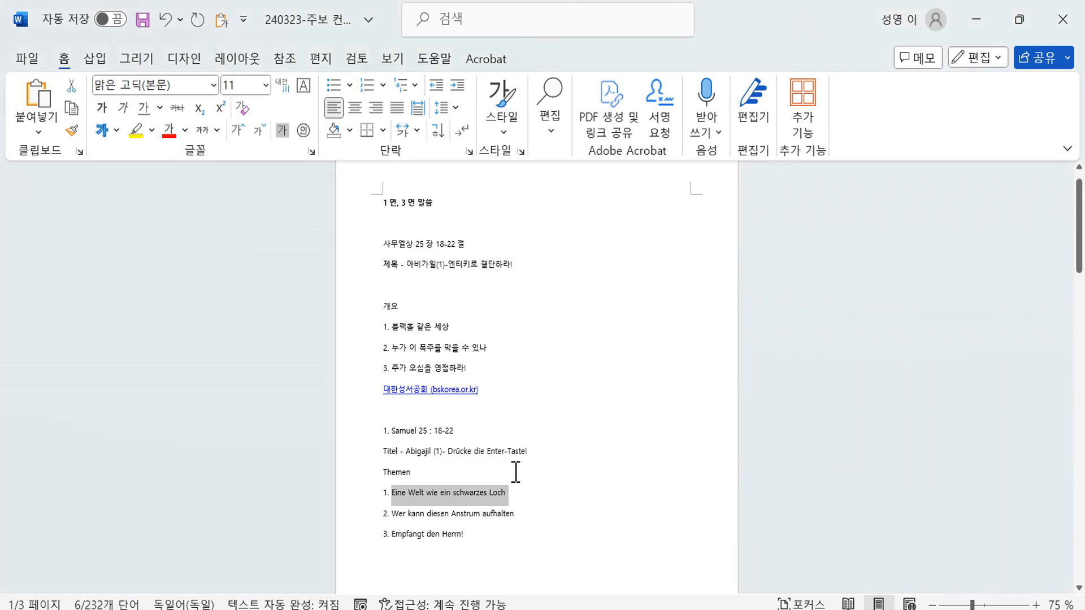
- Replace rows 2 and 3 with 'Wer kann diesen Anstrum aufhalten' and 'Empfangt den Herrn!'
{"action": "left_click_drag", "start_coordinate": [394, 514], "coordinate": [534, 512]}
{"action": "key", "text": "ctrl+c"}
{"action": "key", "text": "alt+Tab"}
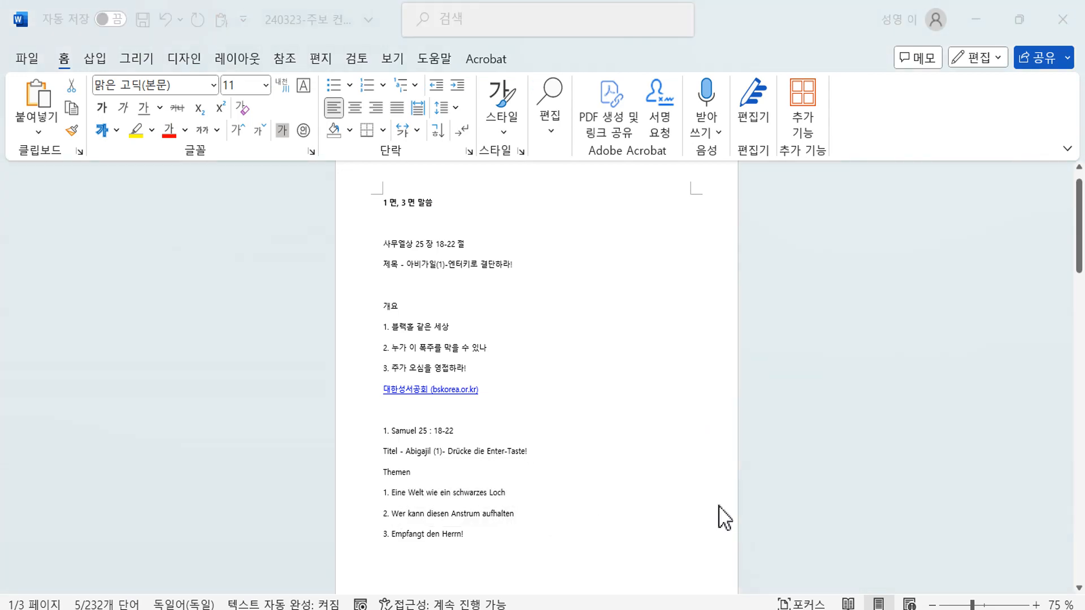
{"action": "triple_click", "coordinate": [768, 477]}
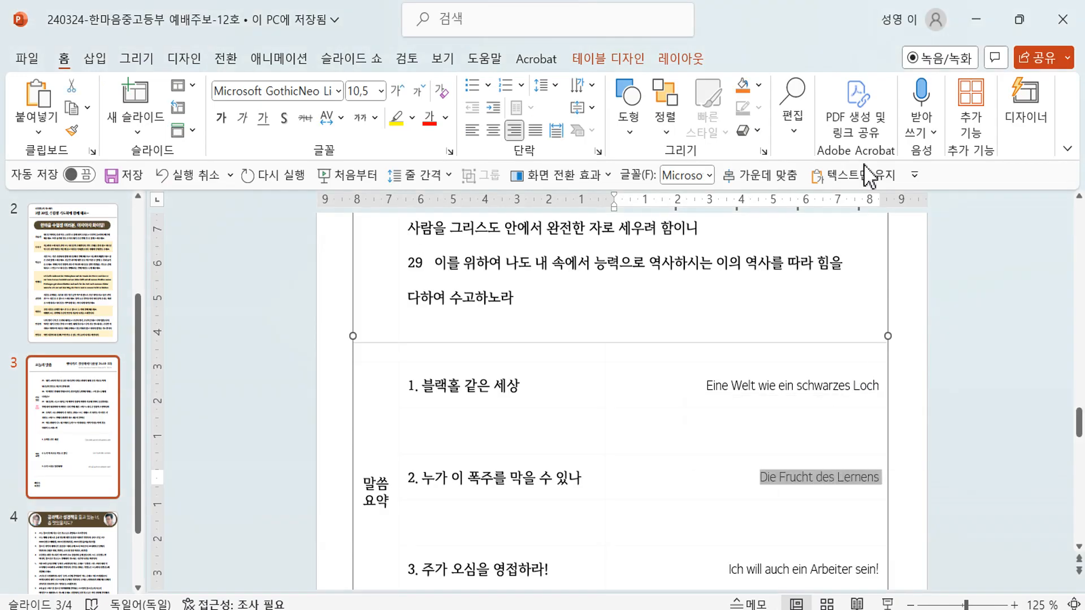
{"action": "left_click", "coordinate": [853, 176]}
{"action": "key", "text": "alt+Tab"}
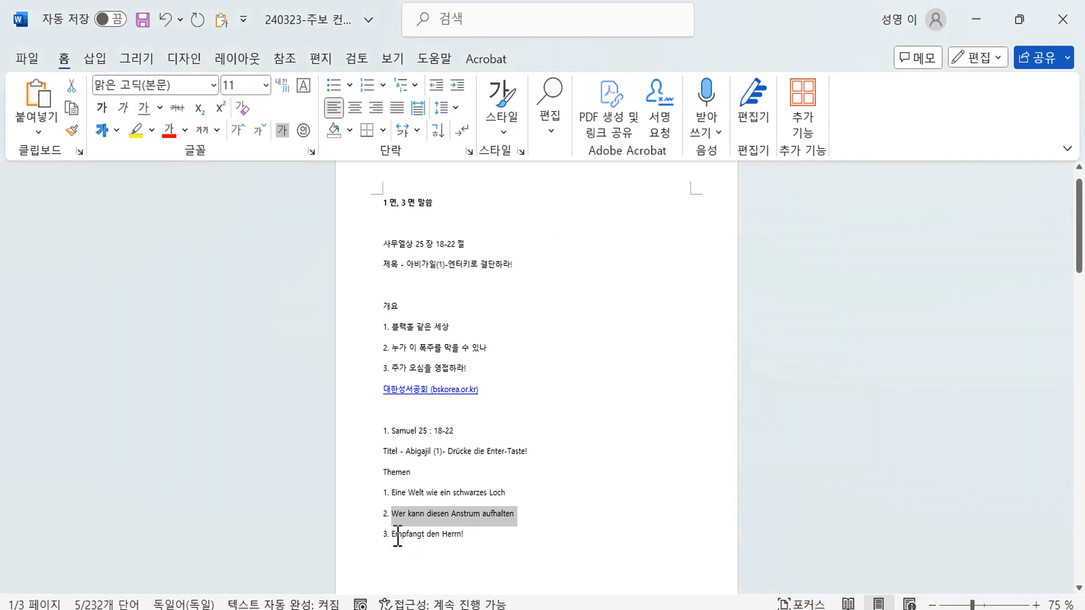
{"action": "left_click_drag", "start_coordinate": [398, 536], "coordinate": [484, 535]}
{"action": "key", "text": "ctrl+c"}
{"action": "key", "text": "alt+Tab"}
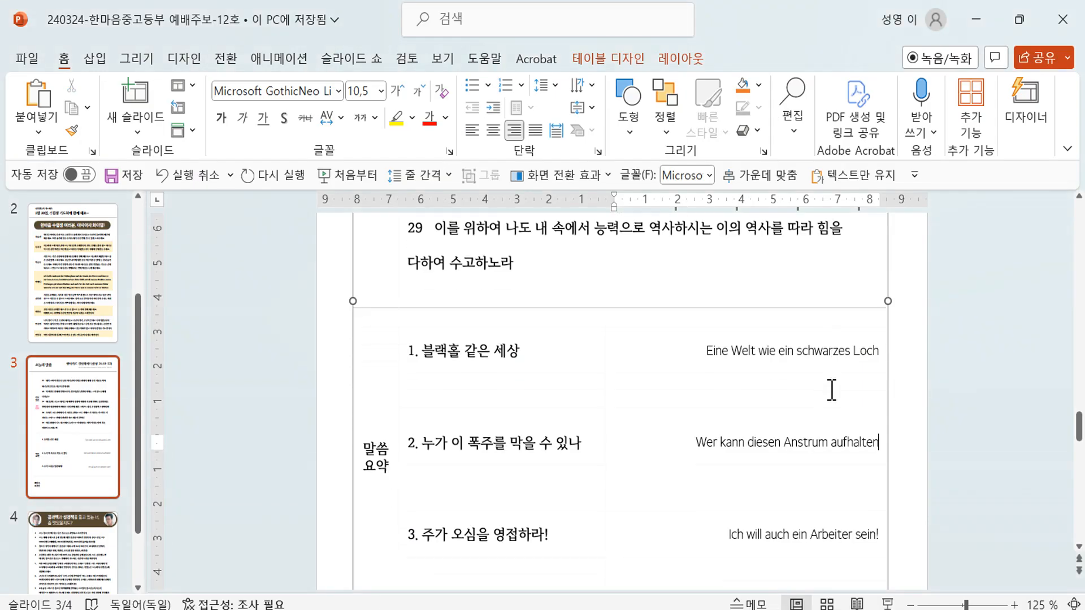
{"action": "left_click_drag", "start_coordinate": [733, 539], "coordinate": [879, 535]}
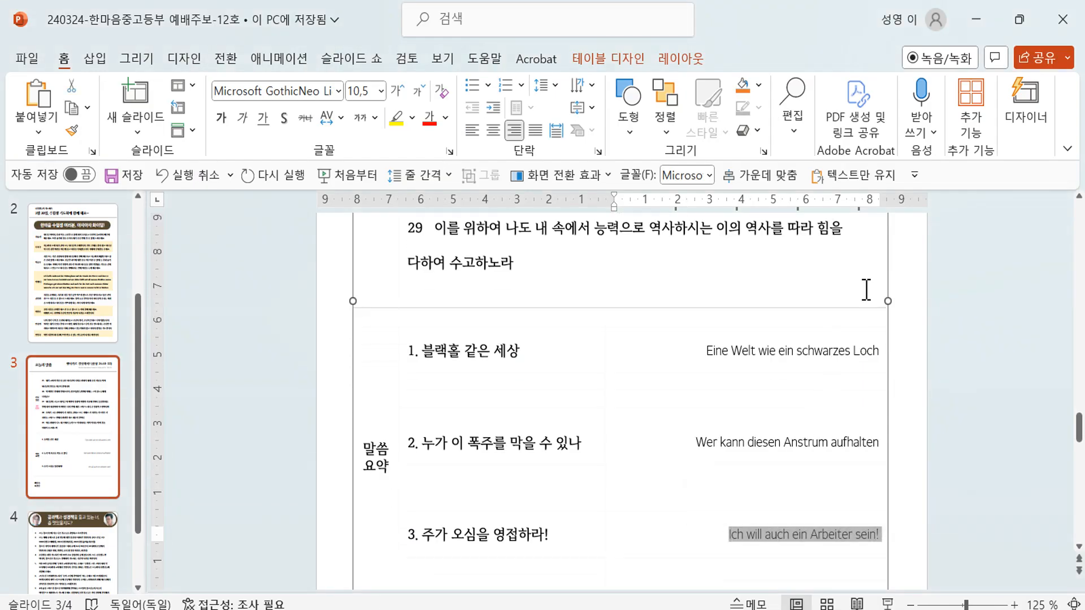
{"action": "left_click", "coordinate": [846, 177]}
- Copy 삼상 25:18-22 from the slide 3 title and bring Edge forward
{"action": "scroll", "coordinate": [834, 435], "scroll_direction": "down", "scroll_amount": 8}
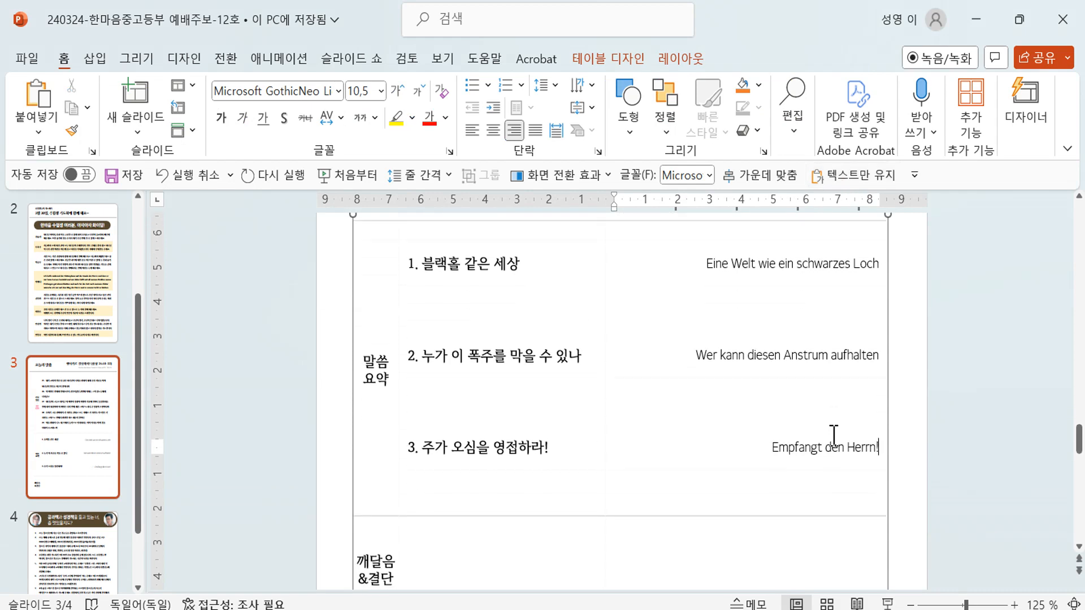
{"action": "scroll", "coordinate": [831, 435], "scroll_direction": "up", "scroll_amount": 10}
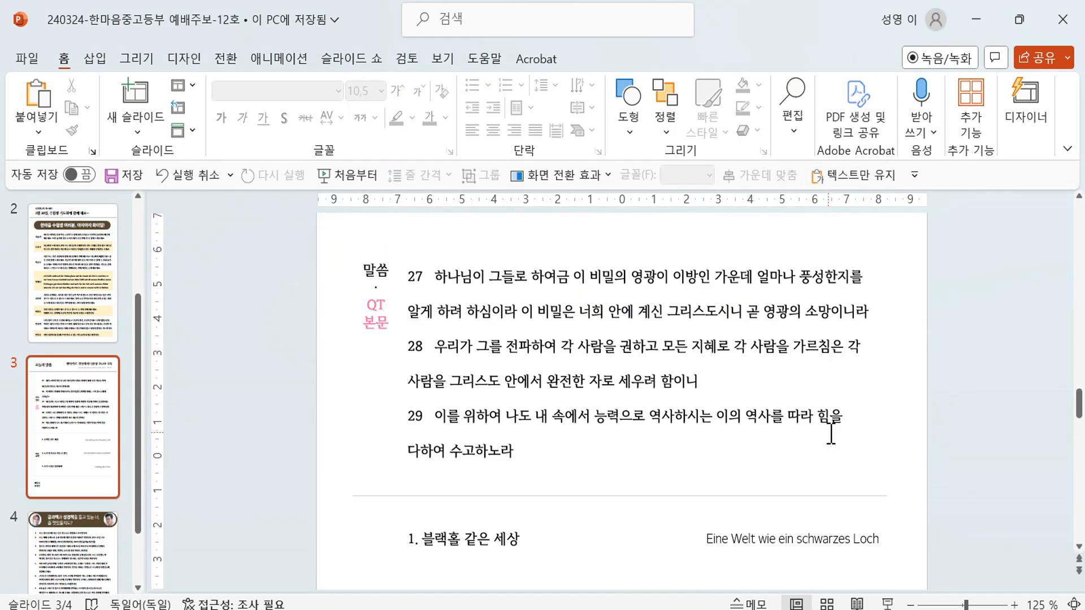
{"action": "scroll", "coordinate": [831, 430], "scroll_direction": "down", "scroll_amount": 5}
{"action": "scroll", "coordinate": [831, 426], "scroll_direction": "up", "scroll_amount": 5}
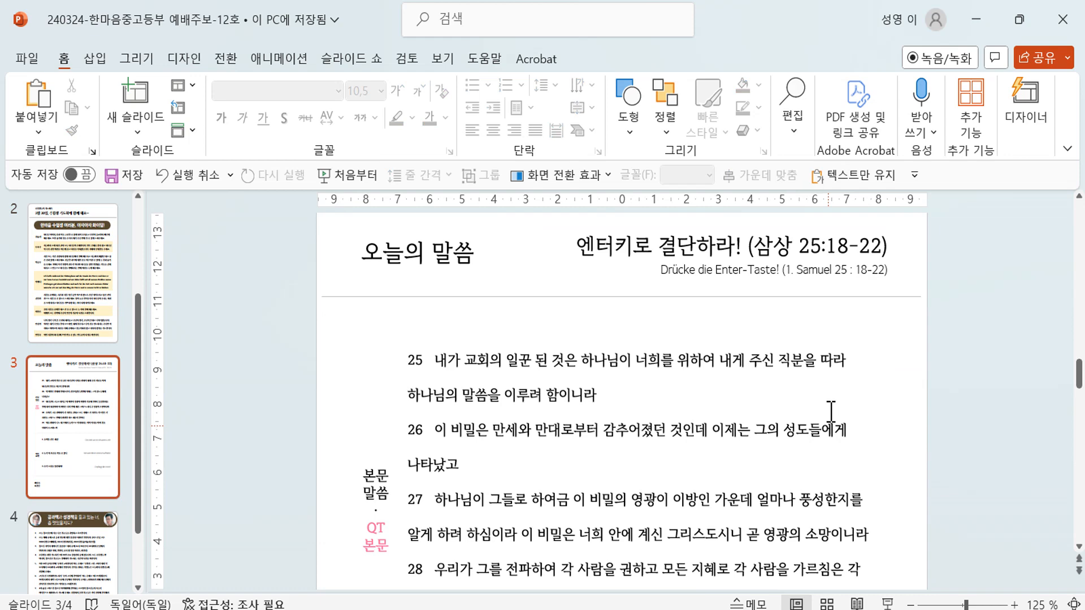
{"action": "left_click_drag", "start_coordinate": [757, 238], "coordinate": [882, 244]}
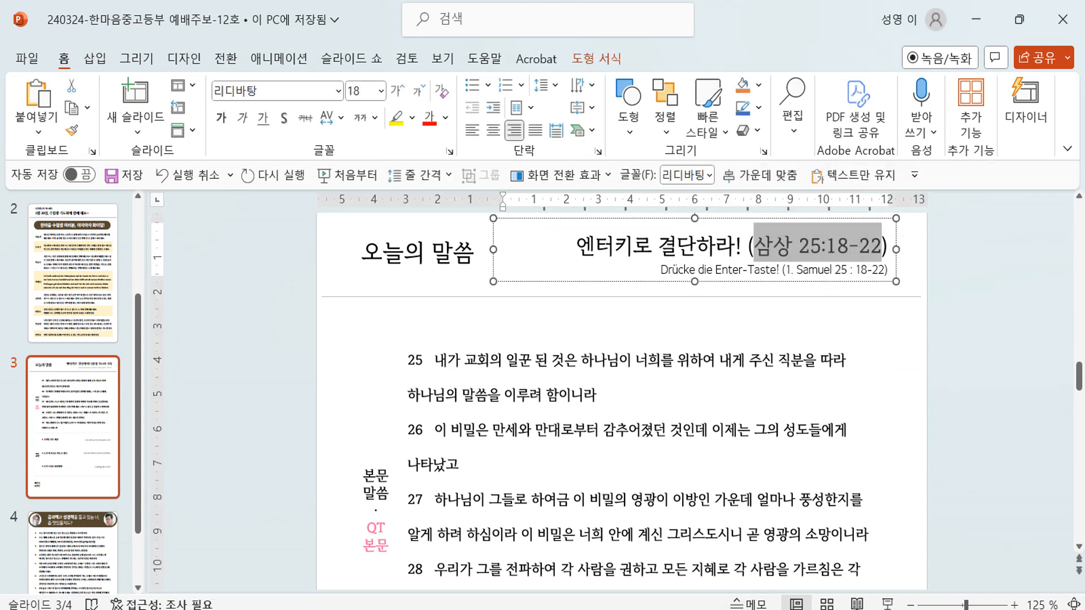
{"action": "key", "text": "alt+Tab"}
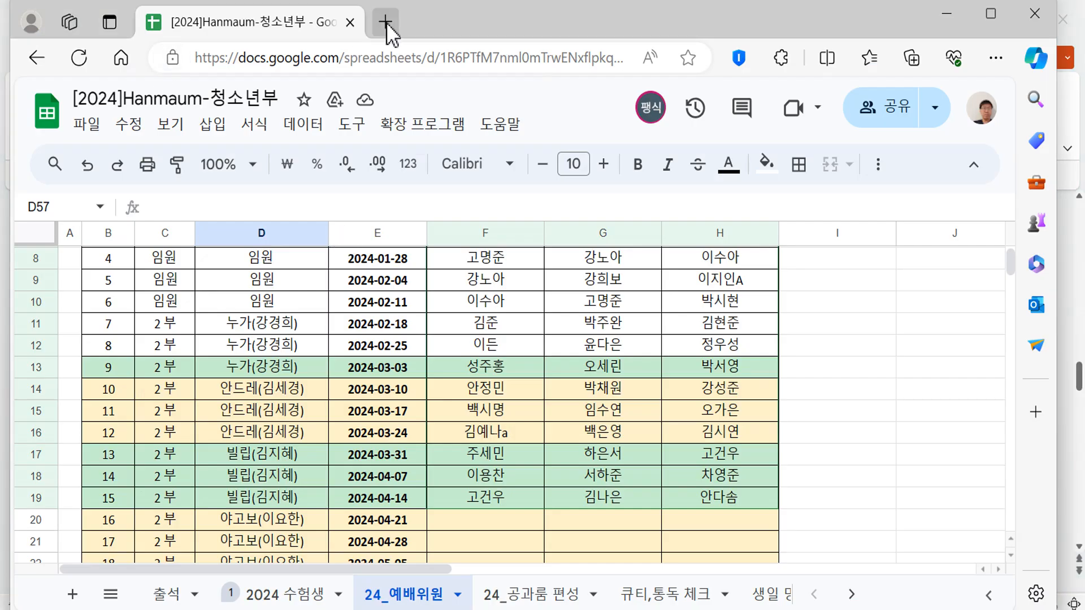
- Load 삼상 25:18-22 on the 대한성서공회 site in a new tab using the pasted reference
{"action": "left_click", "coordinate": [385, 19]}
{"action": "left_click", "coordinate": [132, 95]}
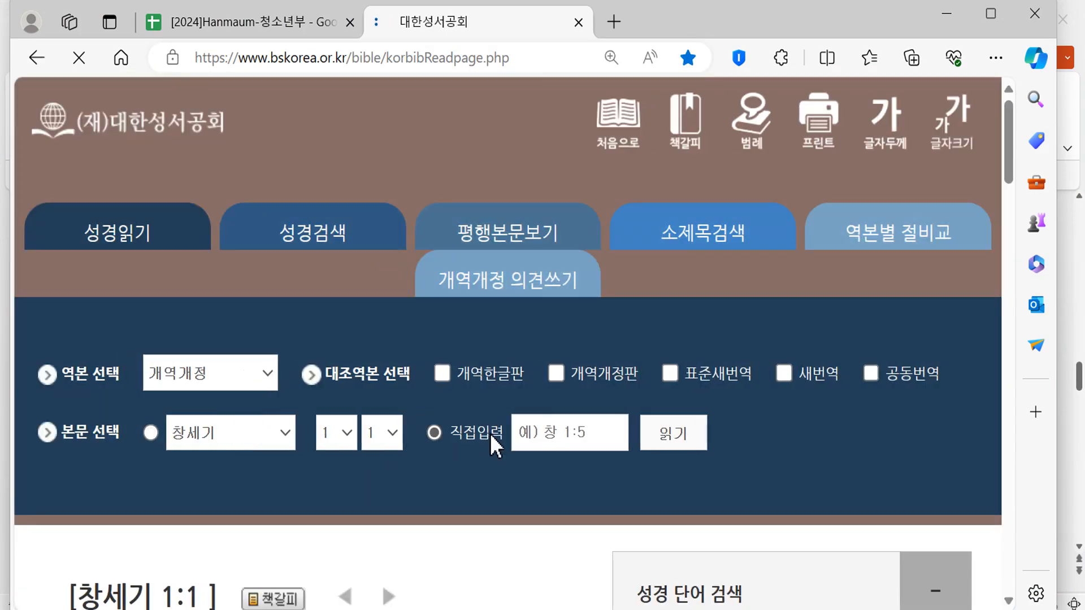
{"action": "left_click", "coordinate": [613, 433]}
{"action": "type", "text": "삼상 25:18-22"}
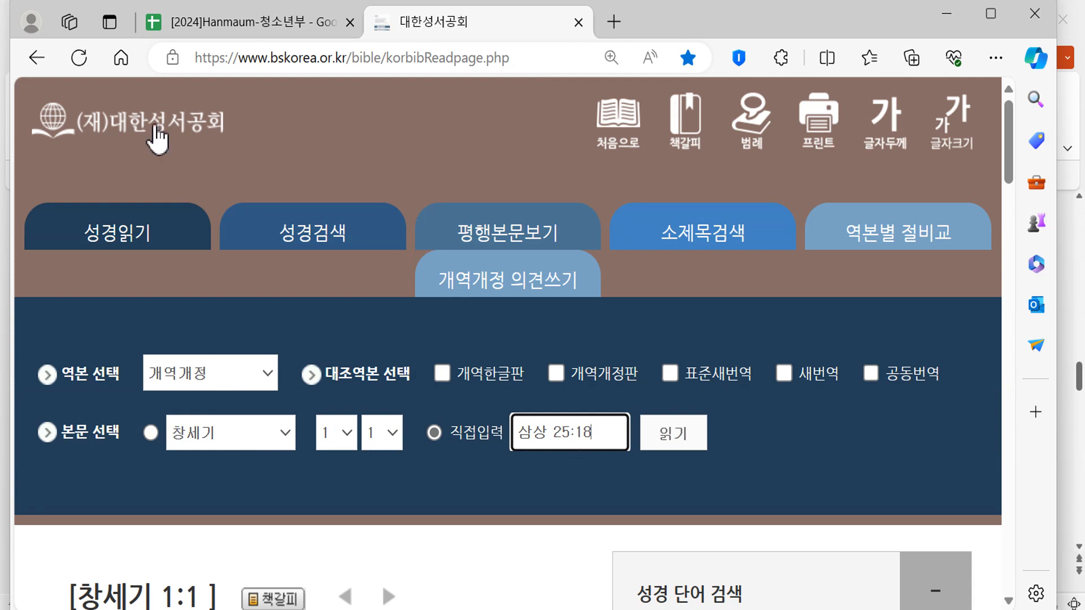
{"action": "left_click", "coordinate": [674, 439]}
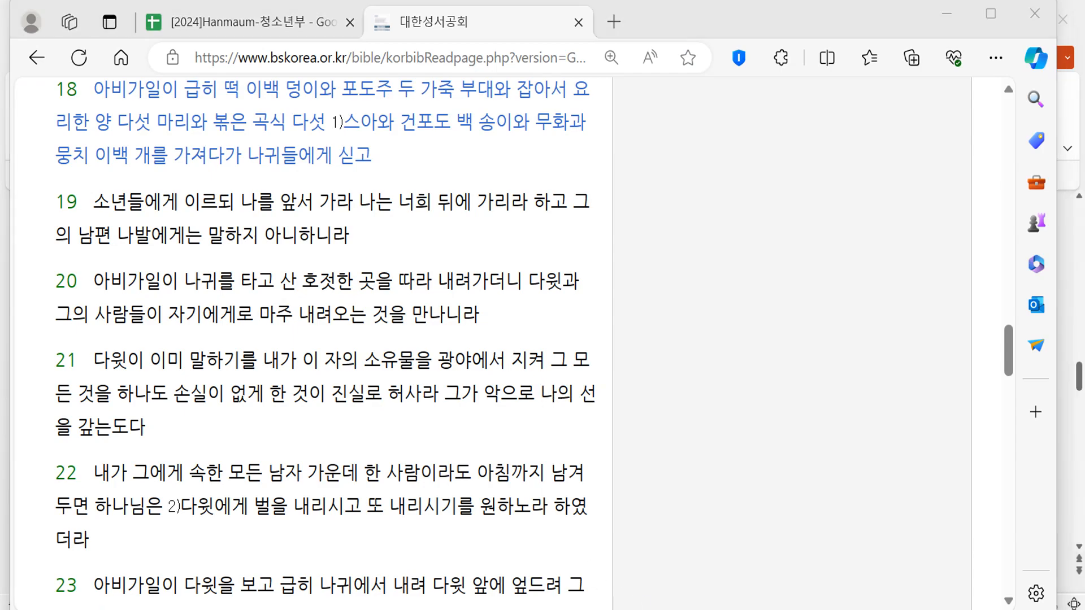
- Copy verses 18 through 22 from the passage page and return to the slides
{"action": "key", "text": "alt+Tab"}
{"action": "key", "text": "alt+Tab"}
{"action": "left_click_drag", "start_coordinate": [59, 90], "coordinate": [382, 544]}
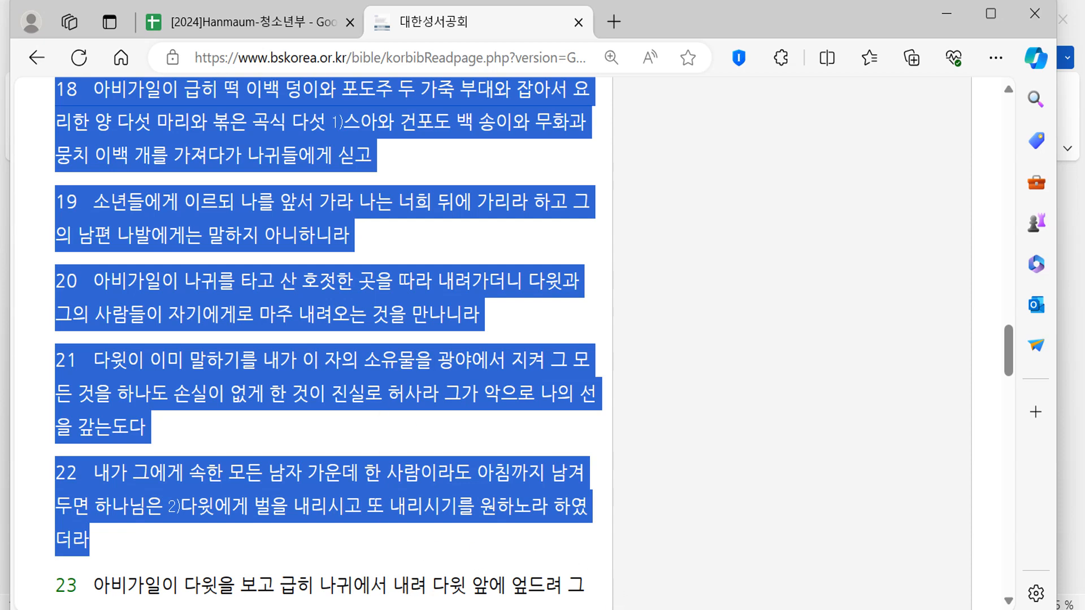
{"action": "key", "text": "alt+Tab"}
{"action": "scroll", "coordinate": [453, 347], "scroll_direction": "down", "scroll_amount": 3}
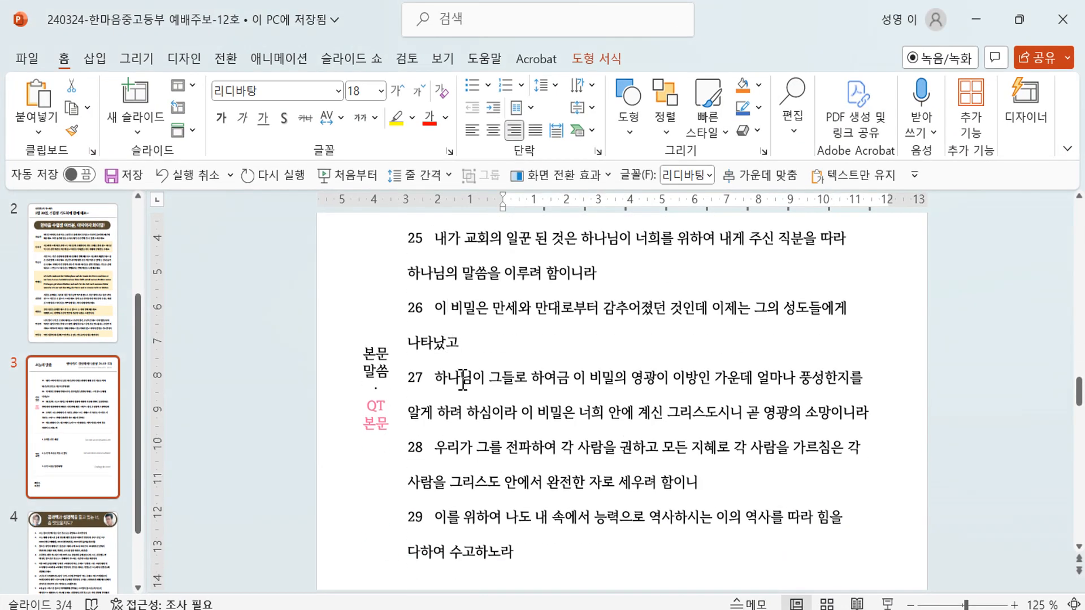
- Paste verses 18–22 as plain text over the old verses 25–29
{"action": "left_click_drag", "start_coordinate": [552, 565], "coordinate": [407, 223]}
{"action": "scroll", "coordinate": [450, 298], "scroll_direction": "down", "scroll_amount": 2}
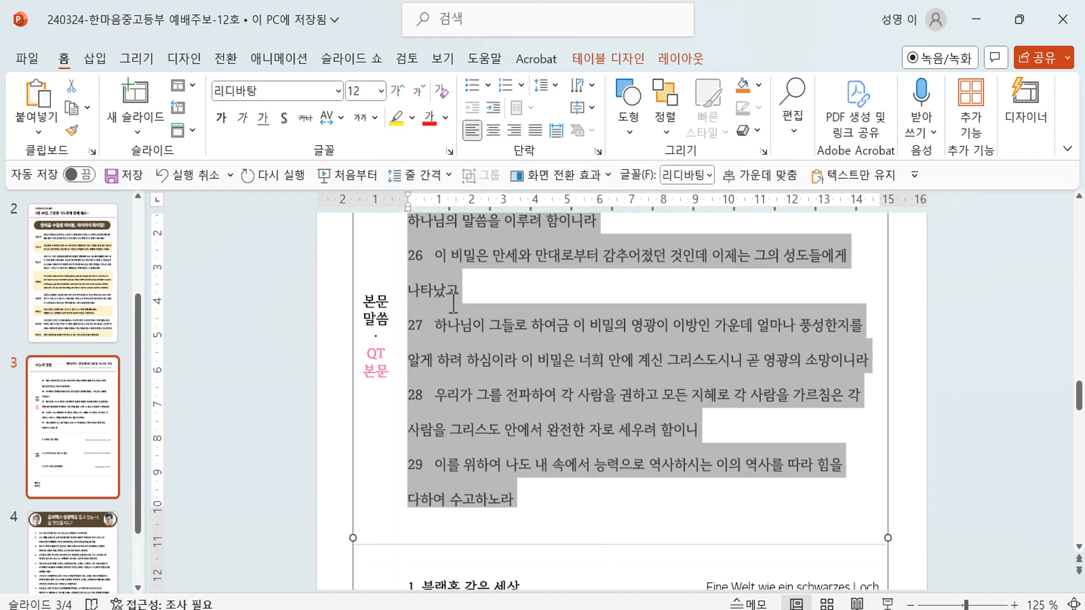
{"action": "scroll", "coordinate": [721, 235], "scroll_direction": "up", "scroll_amount": 3}
{"action": "left_click", "coordinate": [842, 180]}
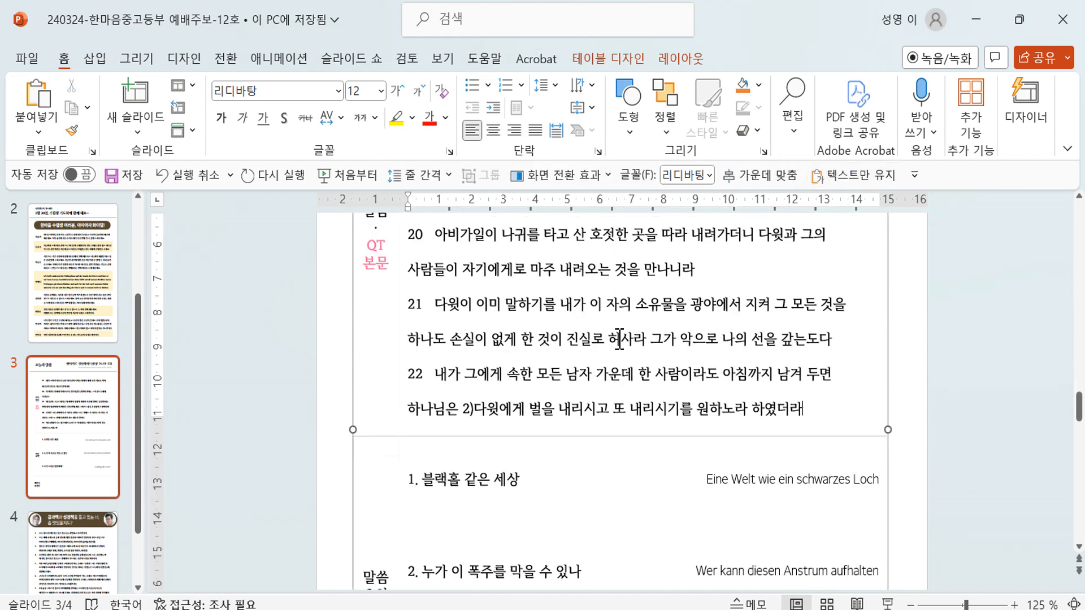
- Delete the 1) and 2) footnote markers from the pasted verses
{"action": "left_click", "coordinate": [472, 409]}
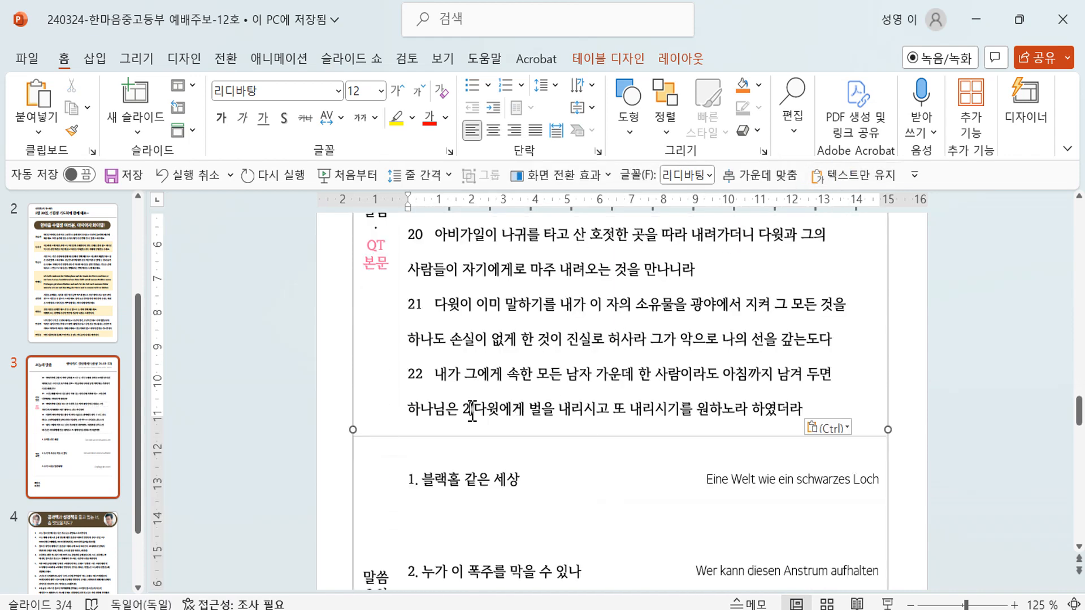
{"action": "key", "text": "BackSpace"}
{"action": "key", "text": "BackSpace"}
{"action": "scroll", "coordinate": [472, 409], "scroll_direction": "up", "scroll_amount": 3}
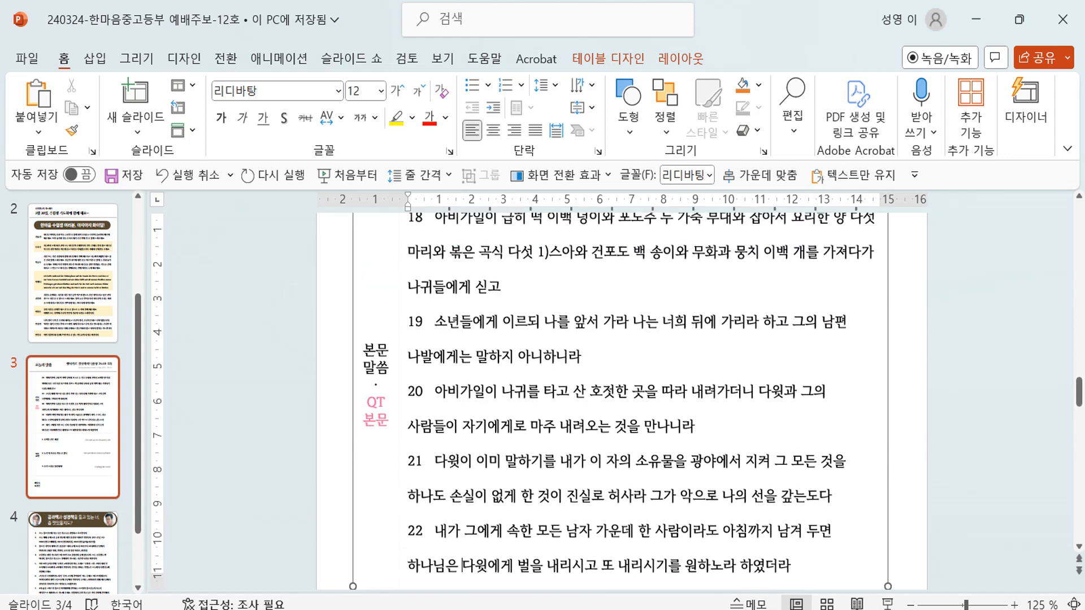
{"action": "left_click", "coordinate": [542, 285]}
{"action": "key", "text": "BackSpace"}
{"action": "key", "text": "BackSpace"}
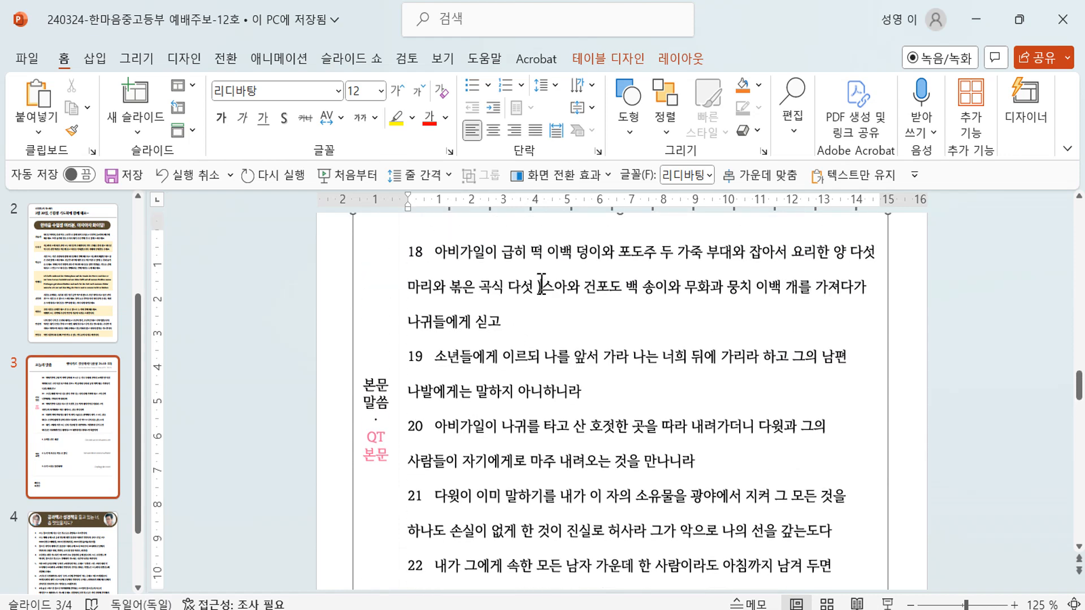
{"action": "scroll", "coordinate": [588, 375], "scroll_direction": "up", "scroll_amount": 1}
{"action": "scroll", "coordinate": [587, 374], "scroll_direction": "down", "scroll_amount": 10}
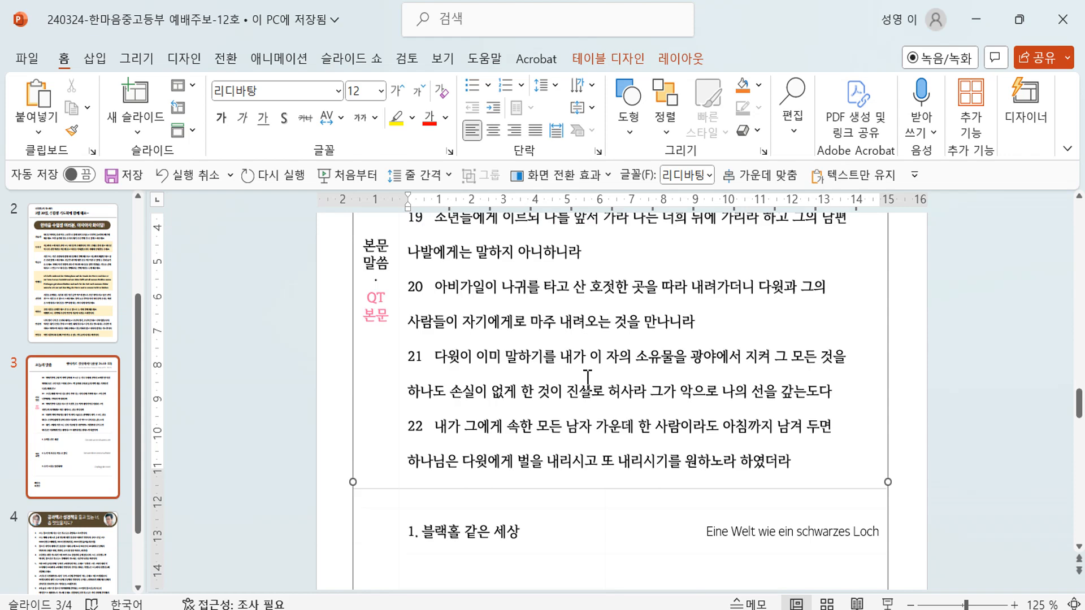
{"action": "scroll", "coordinate": [481, 462], "scroll_direction": "up", "scroll_amount": 10}
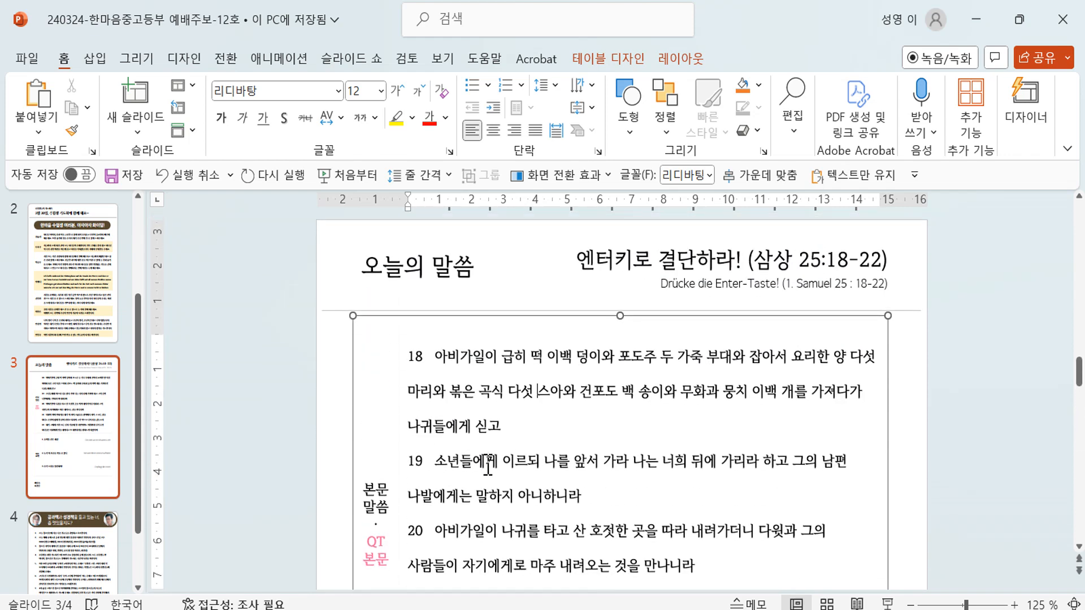
{"action": "left_click", "coordinate": [179, 381]}
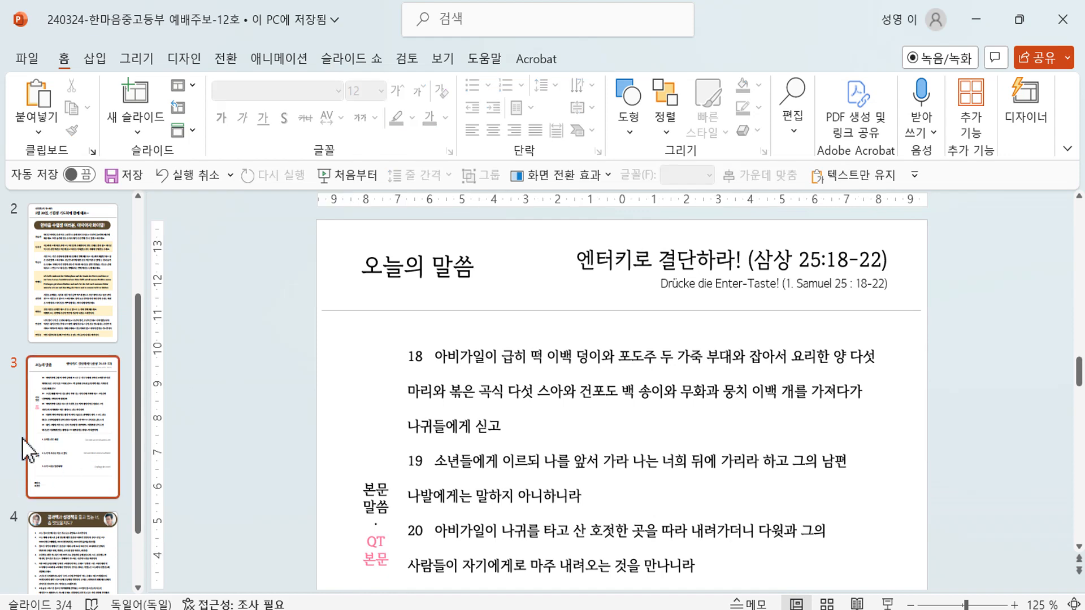
{"action": "scroll", "coordinate": [73, 424], "scroll_direction": "down", "scroll_amount": 3}
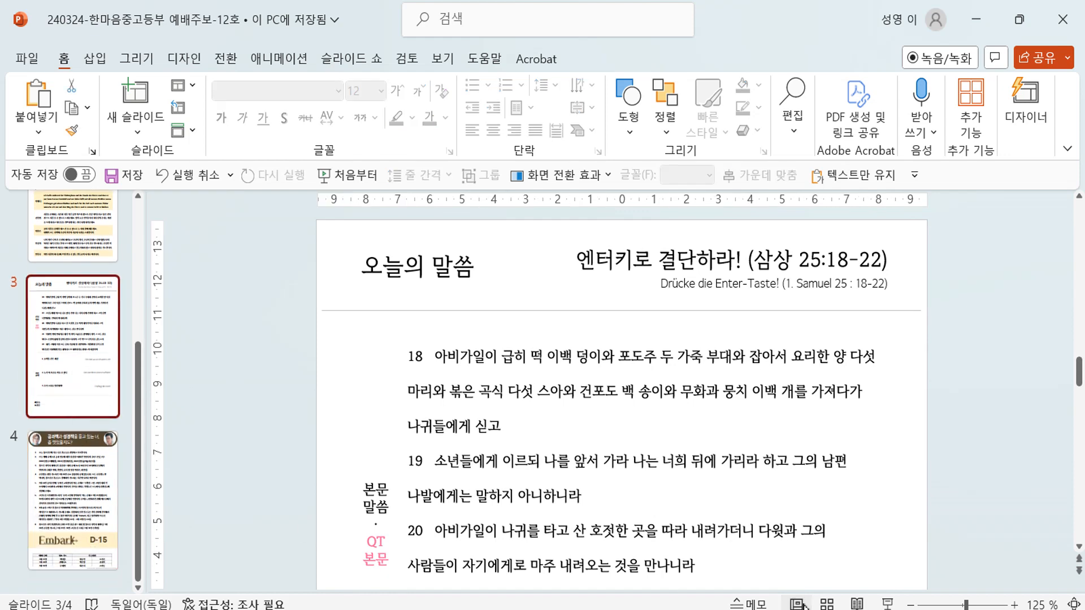
{"action": "key", "text": "alt+Tab"}
- Restore the Word window, make it taller, and move it to the upper left
{"action": "scroll", "coordinate": [611, 396], "scroll_direction": "down", "scroll_amount": 12}
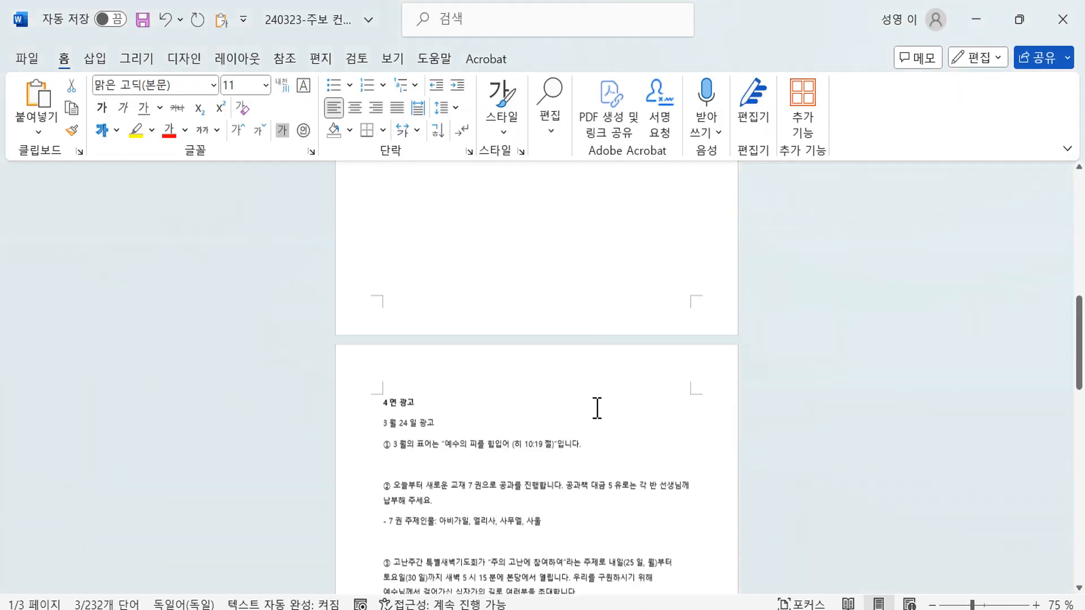
{"action": "scroll", "coordinate": [598, 404], "scroll_direction": "down", "scroll_amount": 1}
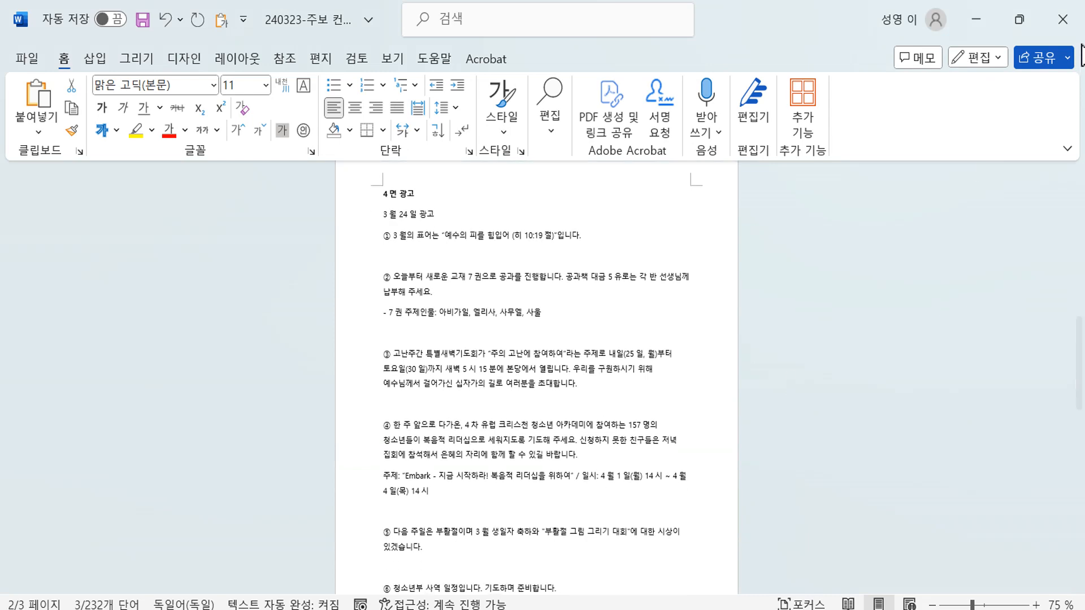
{"action": "left_click", "coordinate": [1026, 23]}
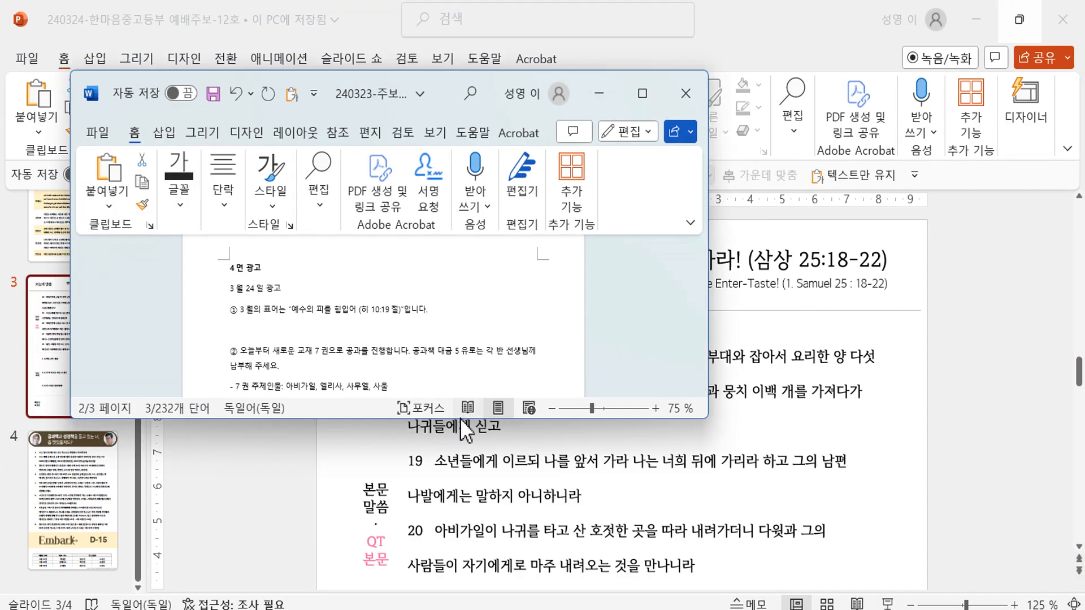
{"action": "left_click_drag", "start_coordinate": [460, 418], "coordinate": [460, 596]}
{"action": "scroll", "coordinate": [477, 513], "scroll_direction": "up", "scroll_amount": 3}
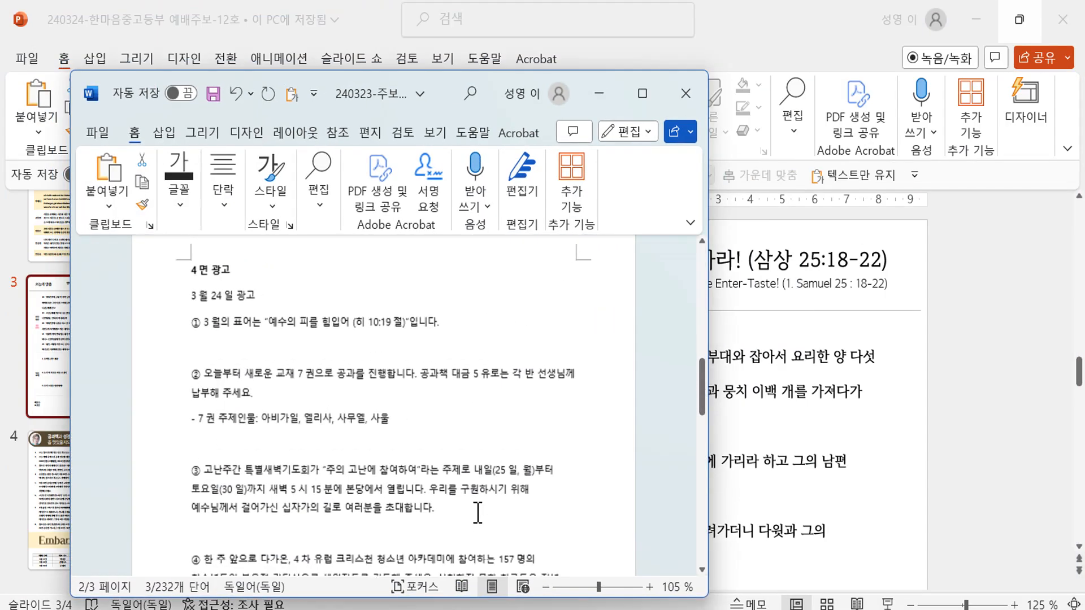
{"action": "scroll", "coordinate": [478, 514], "scroll_direction": "up", "scroll_amount": 1}
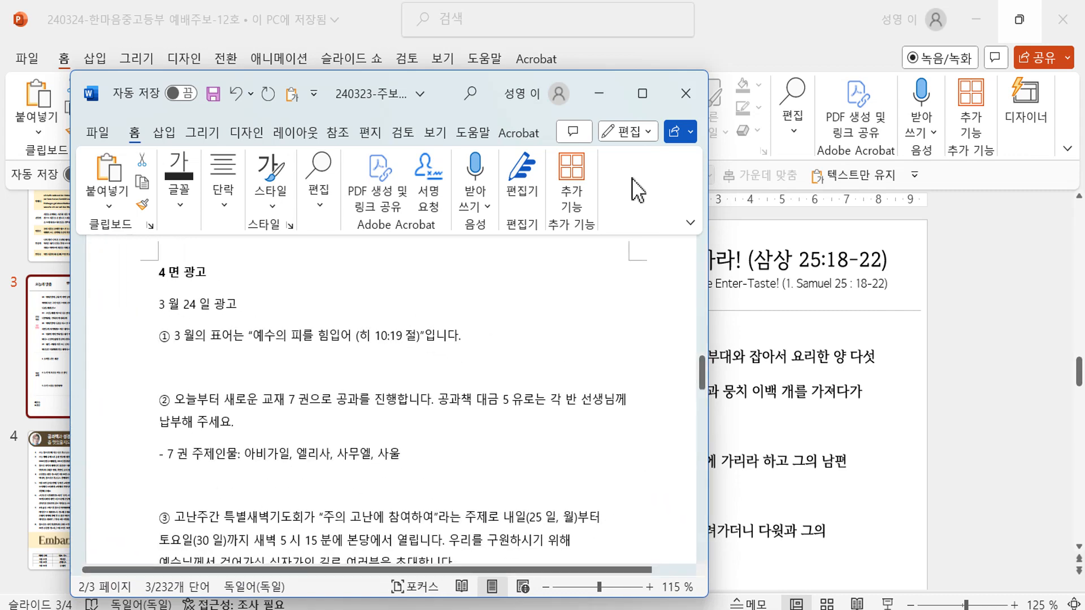
{"action": "left_click_drag", "start_coordinate": [449, 84], "coordinate": [389, 26]}
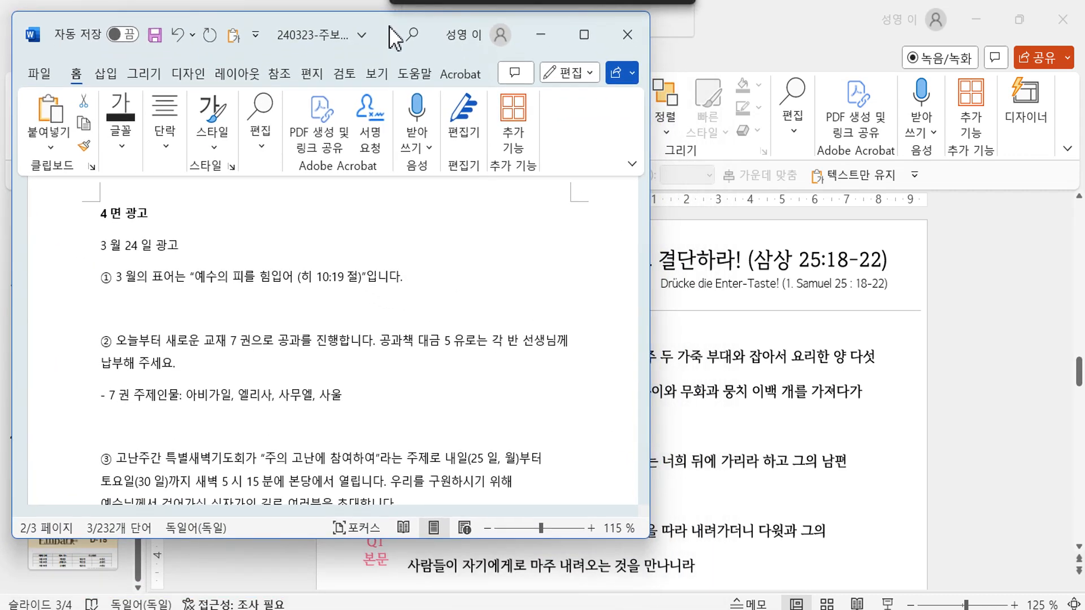
- Restore PowerPoint and resize it to sit beside Word showing all slides
{"action": "left_click", "coordinate": [882, 373]}
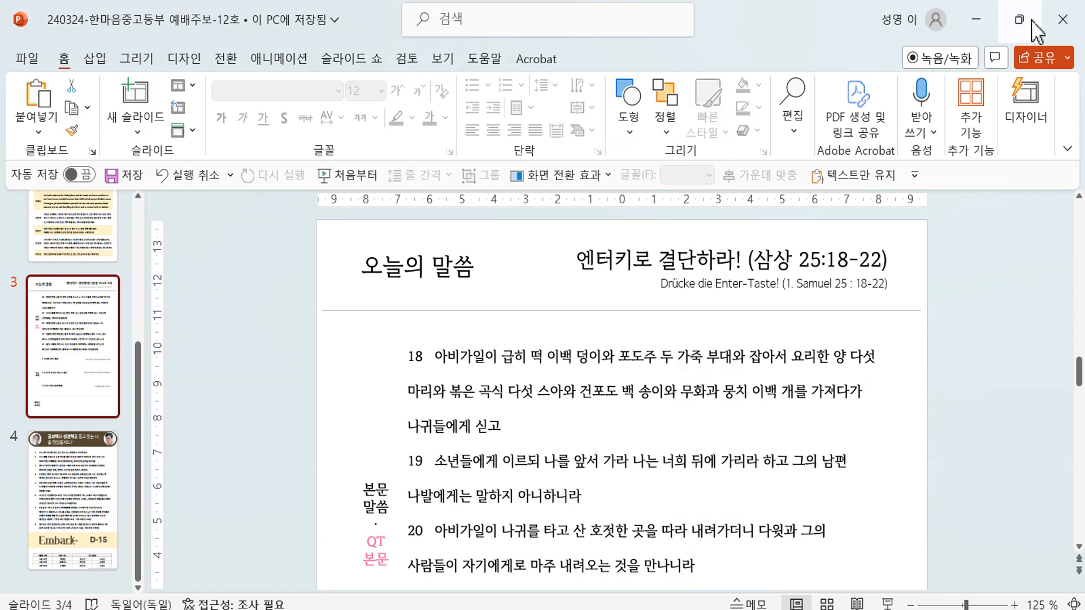
{"action": "left_click", "coordinate": [1033, 24]}
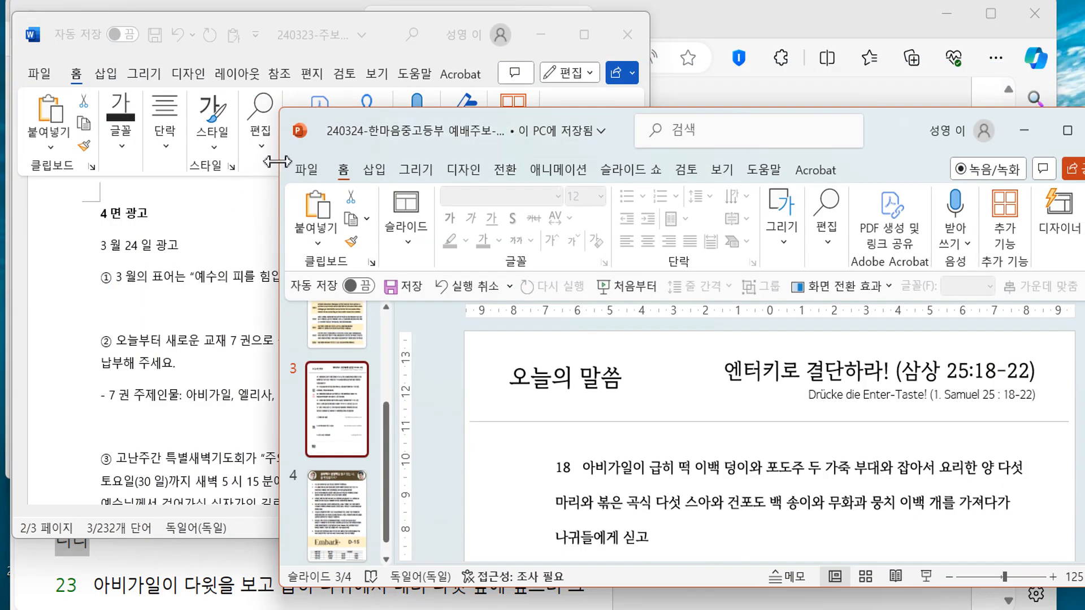
{"action": "left_click_drag", "start_coordinate": [277, 162], "coordinate": [474, 163]}
{"action": "left_click_drag", "start_coordinate": [858, 137], "coordinate": [799, 49]}
{"action": "left_click_drag", "start_coordinate": [766, 505], "coordinate": [768, 566]}
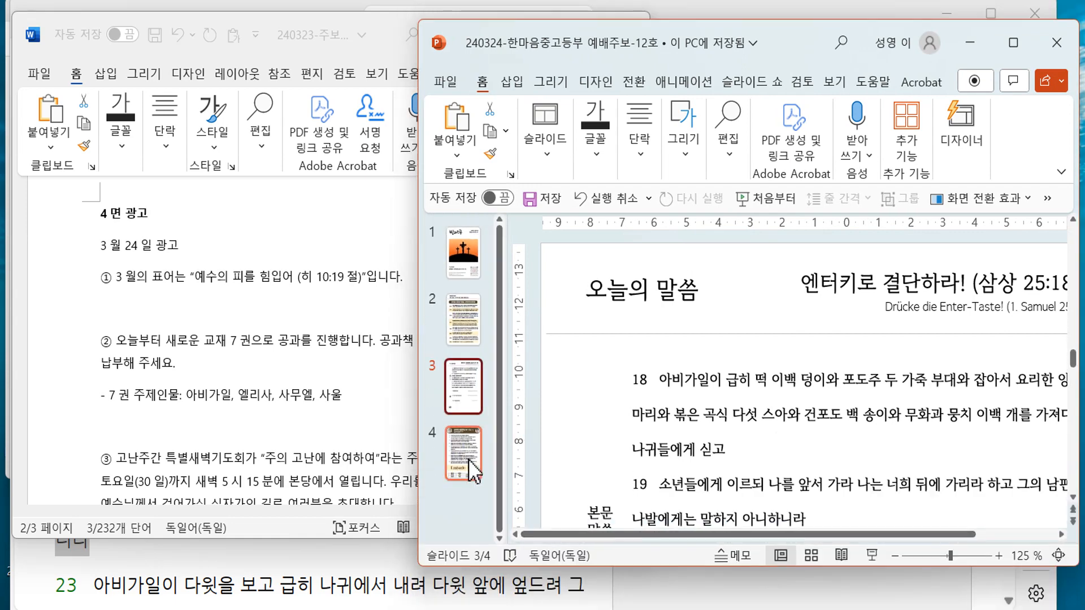
- Open slide 4's announcements, then bring the Word draft back in front
{"action": "left_click", "coordinate": [469, 469]}
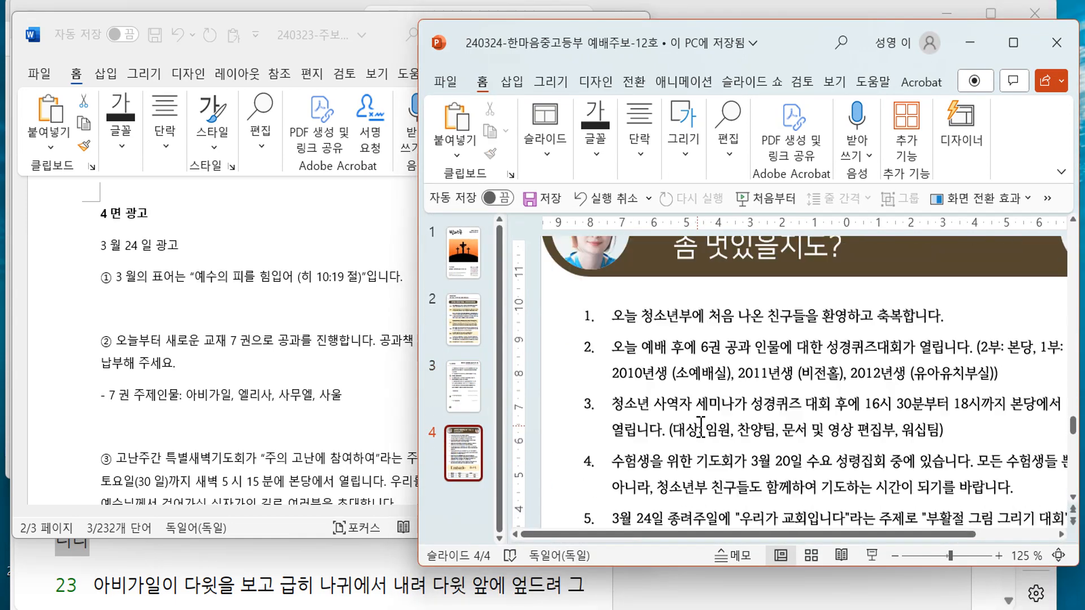
{"action": "scroll", "coordinate": [698, 424], "scroll_direction": "down", "scroll_amount": 3}
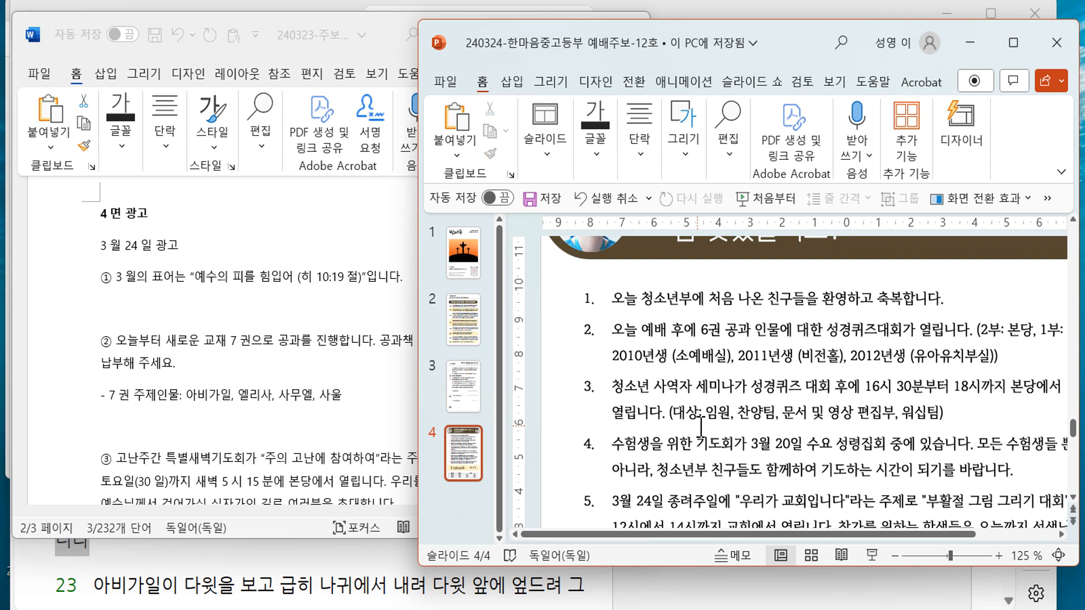
{"action": "scroll", "coordinate": [701, 427], "scroll_direction": "down", "scroll_amount": 2}
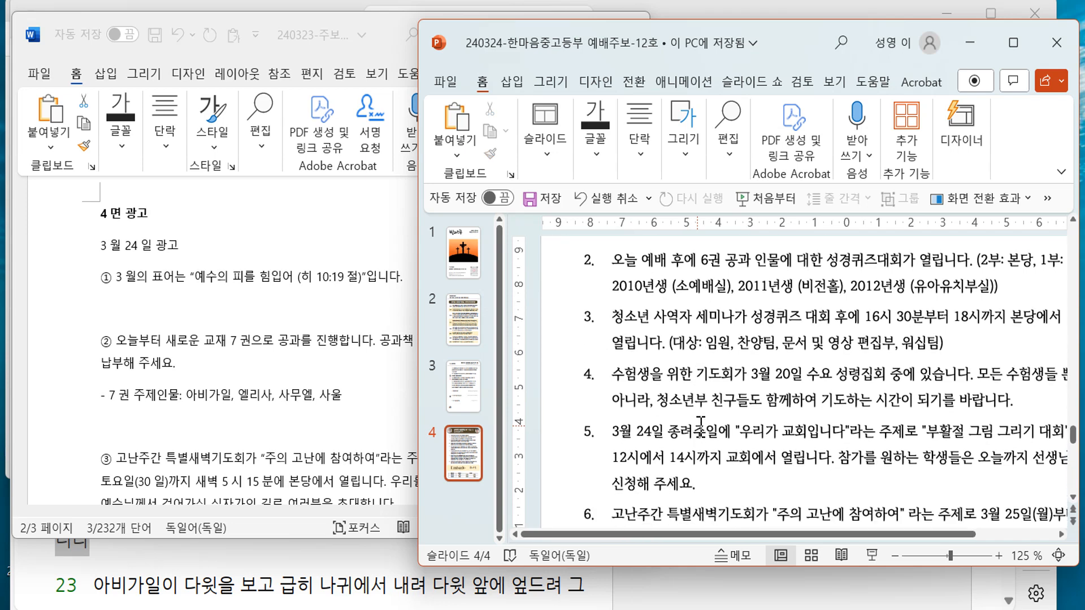
{"action": "scroll", "coordinate": [701, 426], "scroll_direction": "down", "scroll_amount": 6}
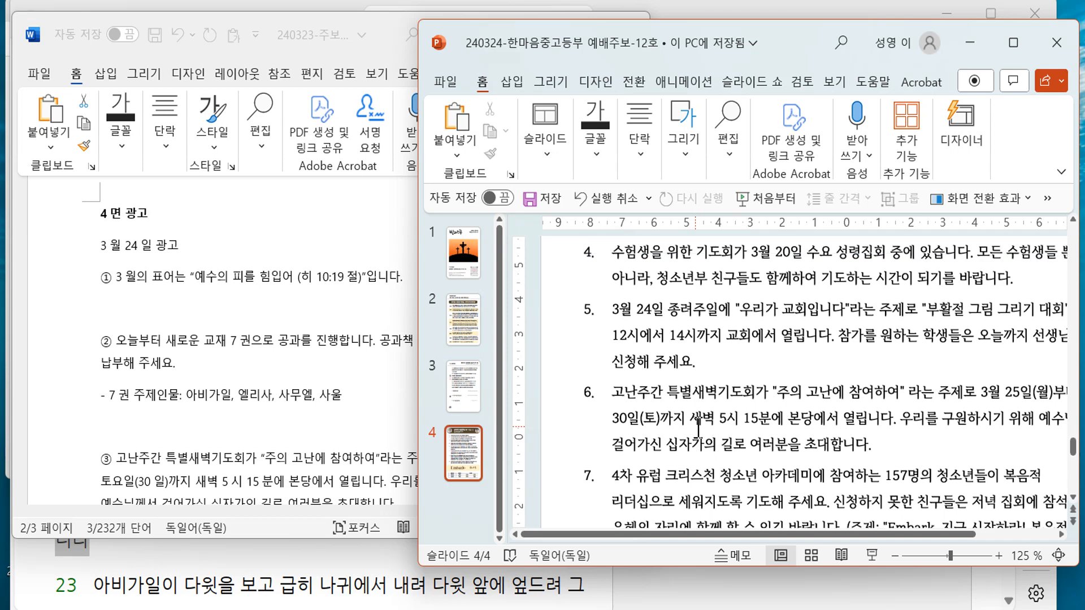
{"action": "scroll", "coordinate": [696, 428], "scroll_direction": "up", "scroll_amount": 3}
{"action": "scroll", "coordinate": [697, 428], "scroll_direction": "up", "scroll_amount": 5}
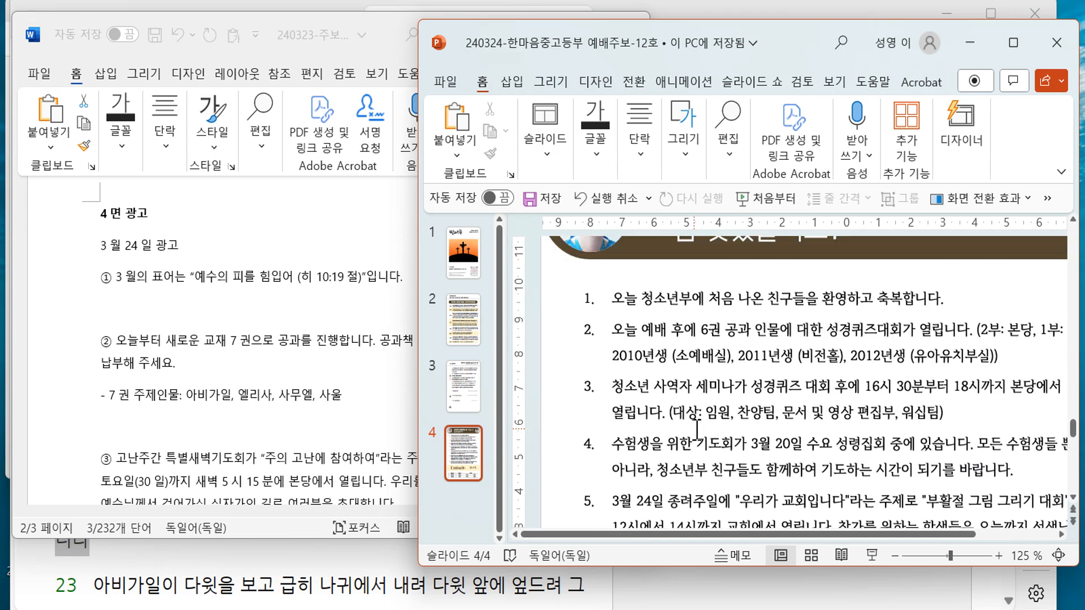
{"action": "left_click", "coordinate": [146, 404]}
- Paste the draft's March motto line as plain-text announcement 2 after item 1
{"action": "left_click_drag", "start_coordinate": [118, 276], "coordinate": [426, 275]}
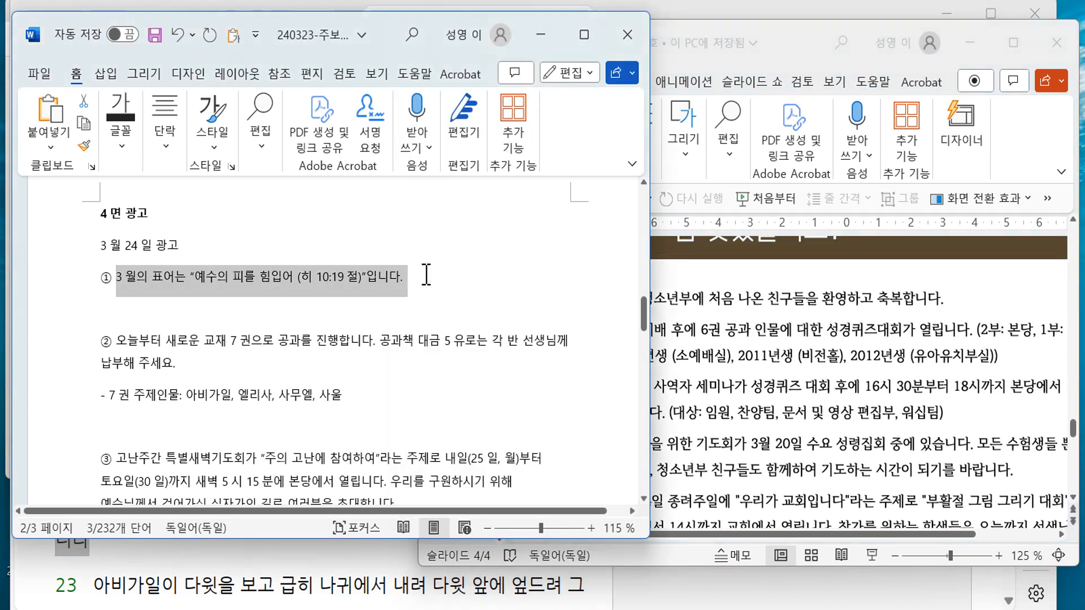
{"action": "left_click", "coordinate": [905, 325]}
{"action": "left_click", "coordinate": [973, 298]}
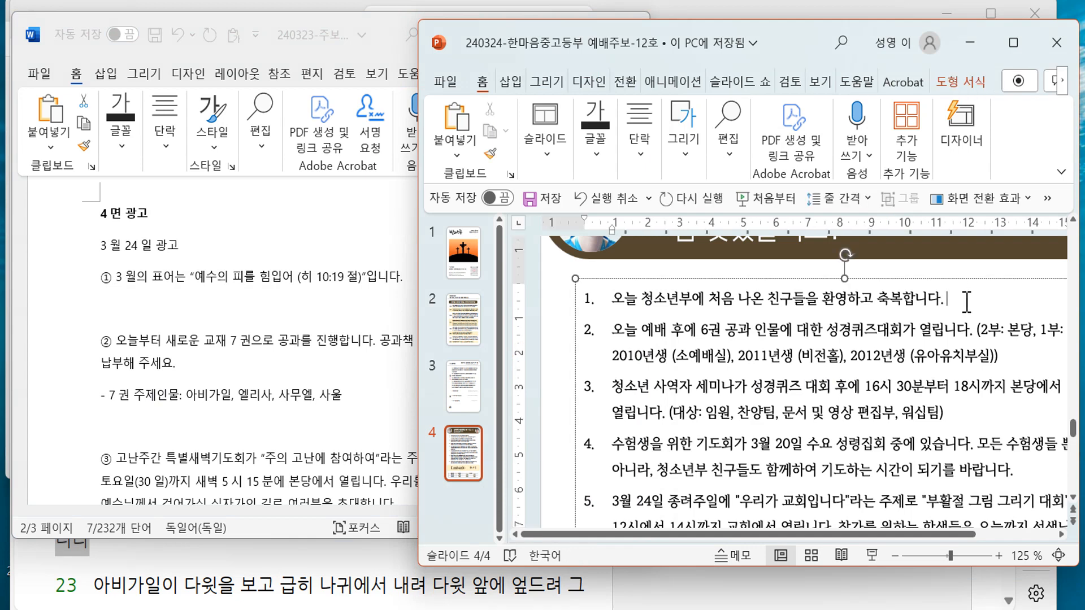
{"action": "key", "text": "Return"}
{"action": "key", "text": "ctrl+v"}
{"action": "left_click", "coordinate": [641, 440]}
{"action": "left_click", "coordinate": [700, 488]}
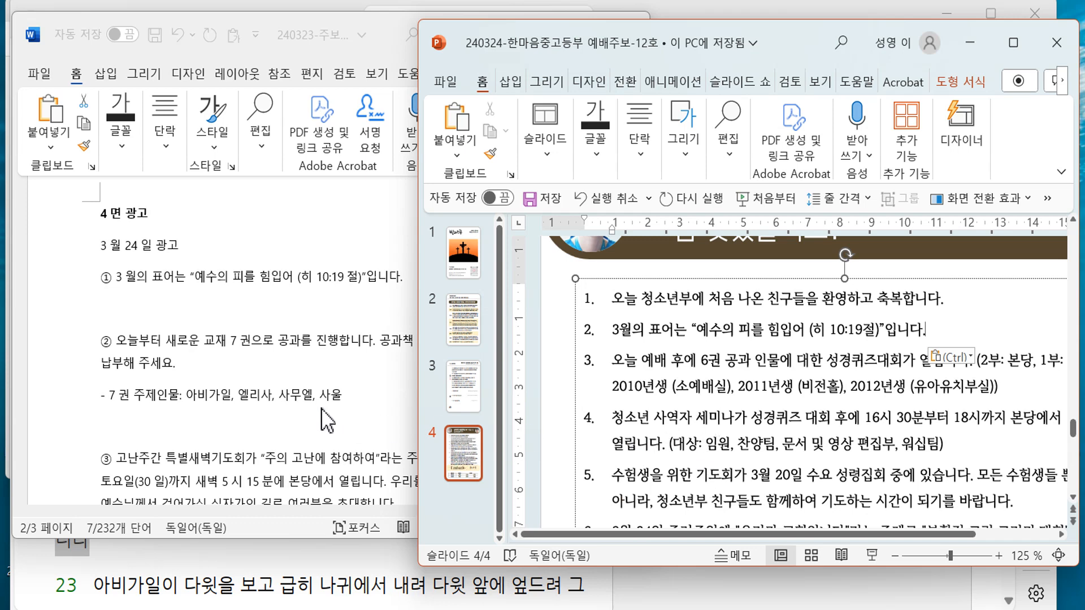
- Copy the textbook paragraph with its character list and select announcement 3's Bible quiz text
{"action": "left_click", "coordinate": [164, 370]}
{"action": "left_click_drag", "start_coordinate": [117, 341], "coordinate": [787, 411]}
{"action": "key", "text": "alt+Tab"}
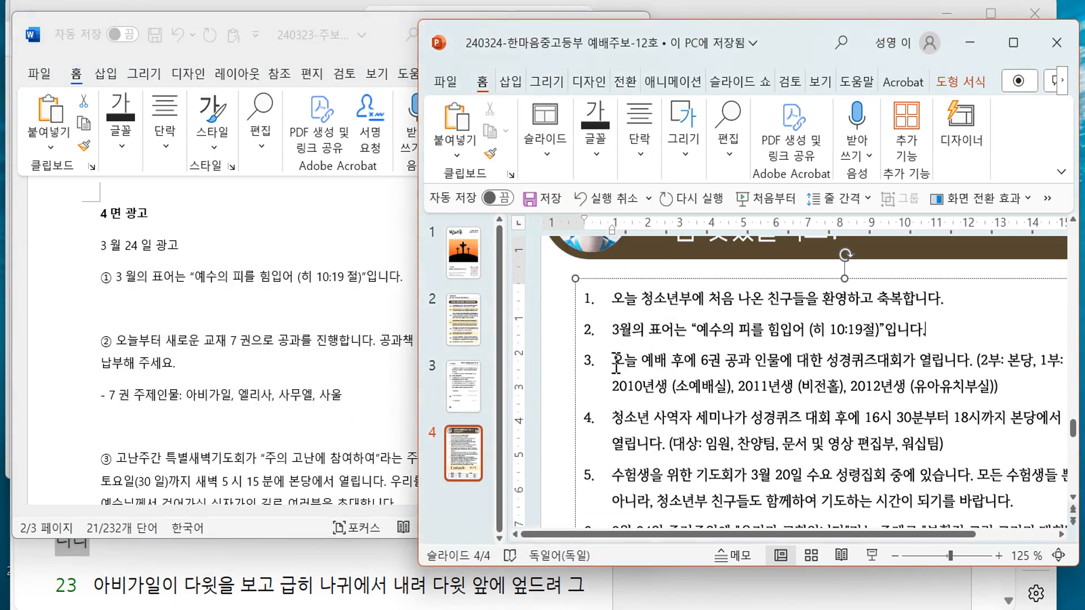
{"action": "left_click_drag", "start_coordinate": [616, 362], "coordinate": [957, 388]}
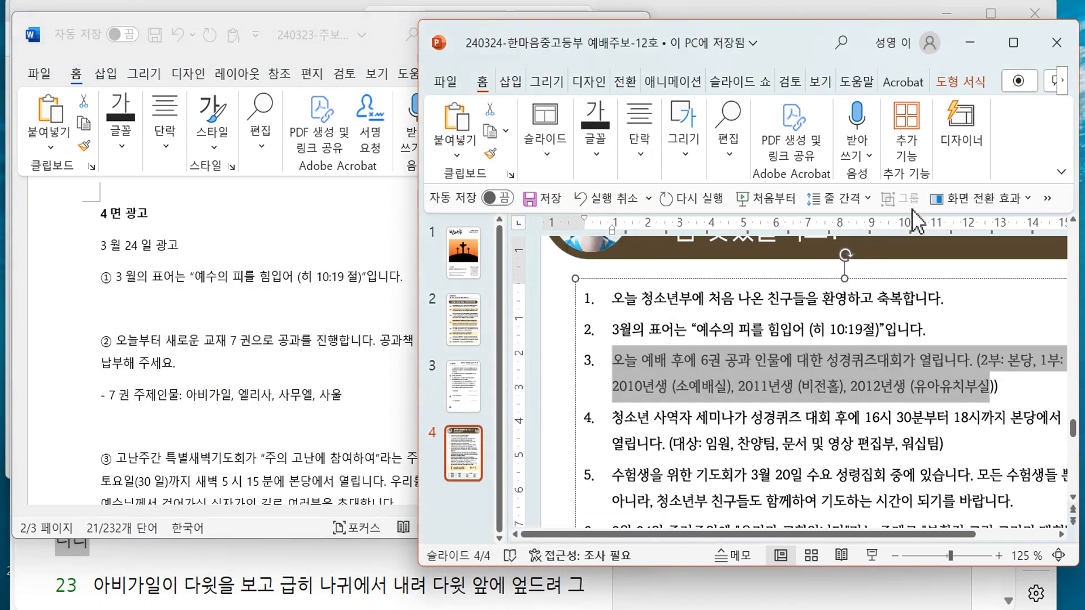
- Paste the textbook notice over item 3 as plain text and join the 7권 character list
{"action": "left_click", "coordinate": [1048, 198]}
{"action": "left_click", "coordinate": [995, 213]}
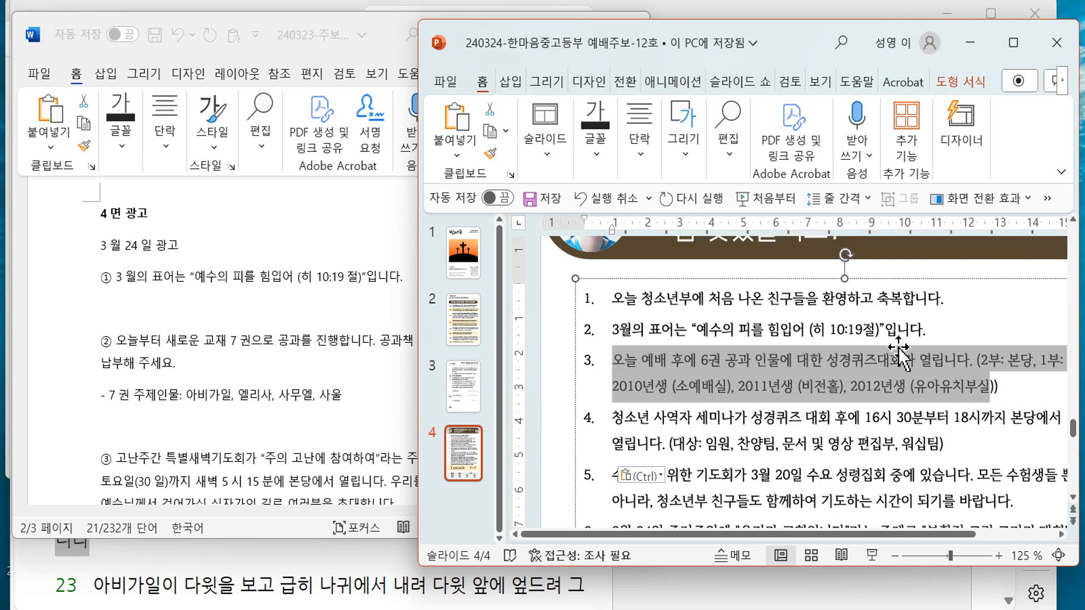
{"action": "left_click_drag", "start_coordinate": [651, 451], "coordinate": [752, 387]}
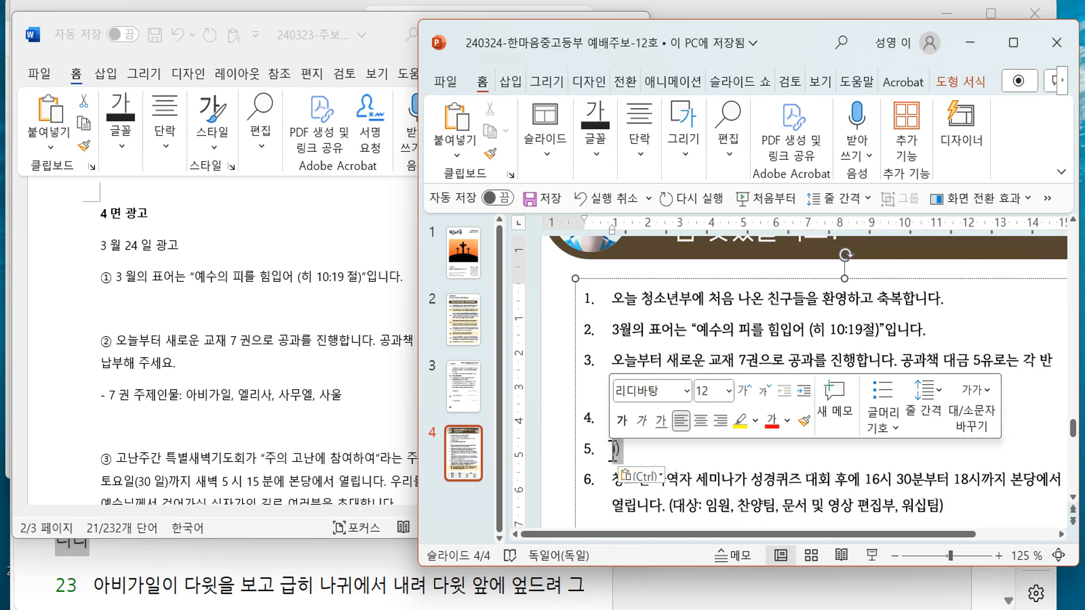
{"action": "key", "text": "BackSpace"}
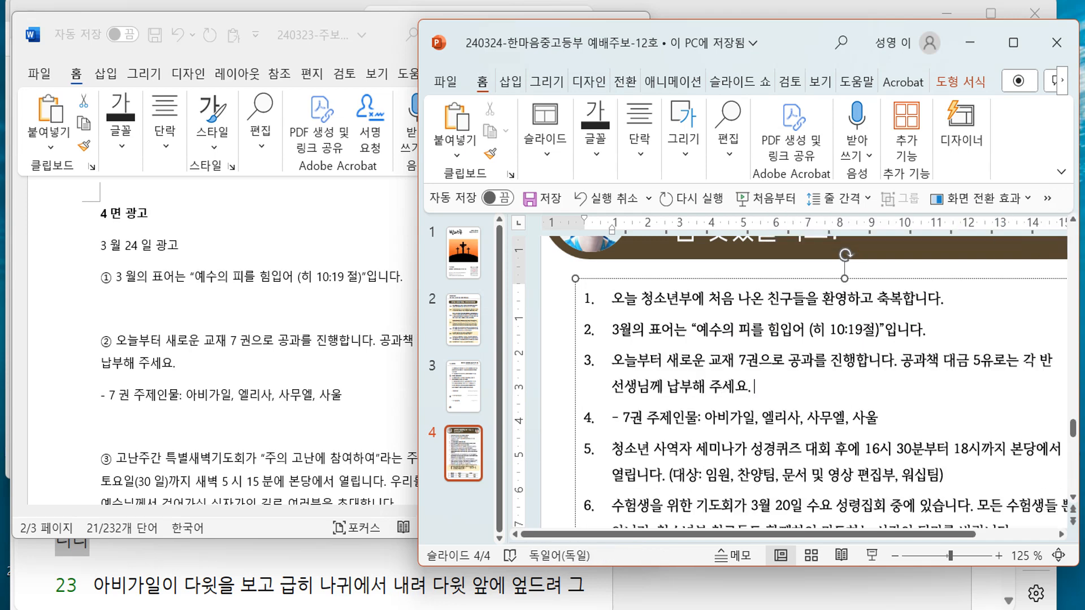
{"action": "key", "text": "Delete"}
{"action": "key", "text": "Delete"}
{"action": "key", "text": "Delete"}
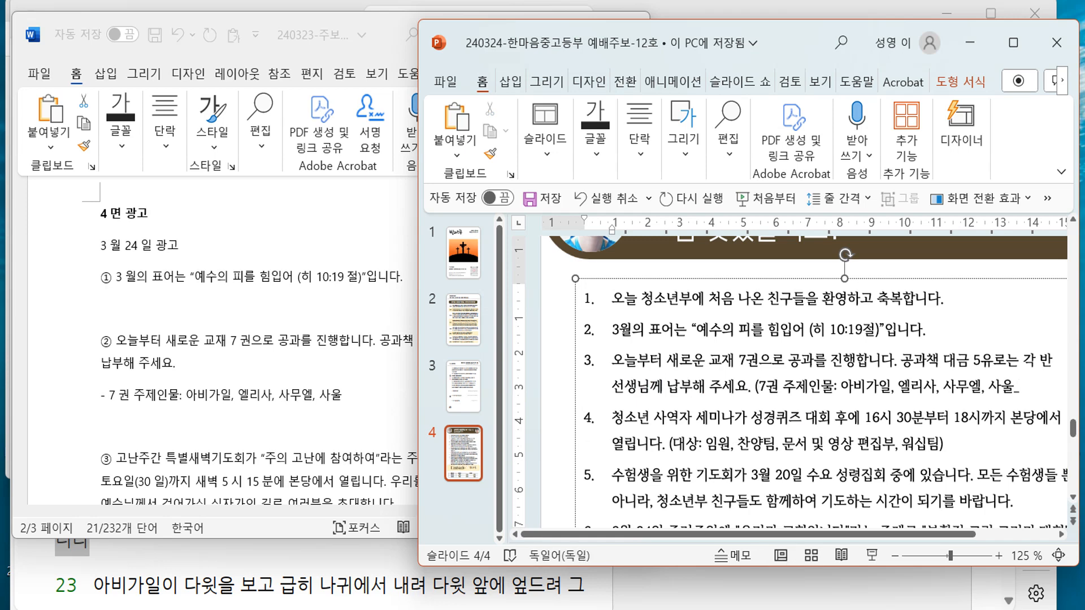
{"action": "key", "text": "Delete"}
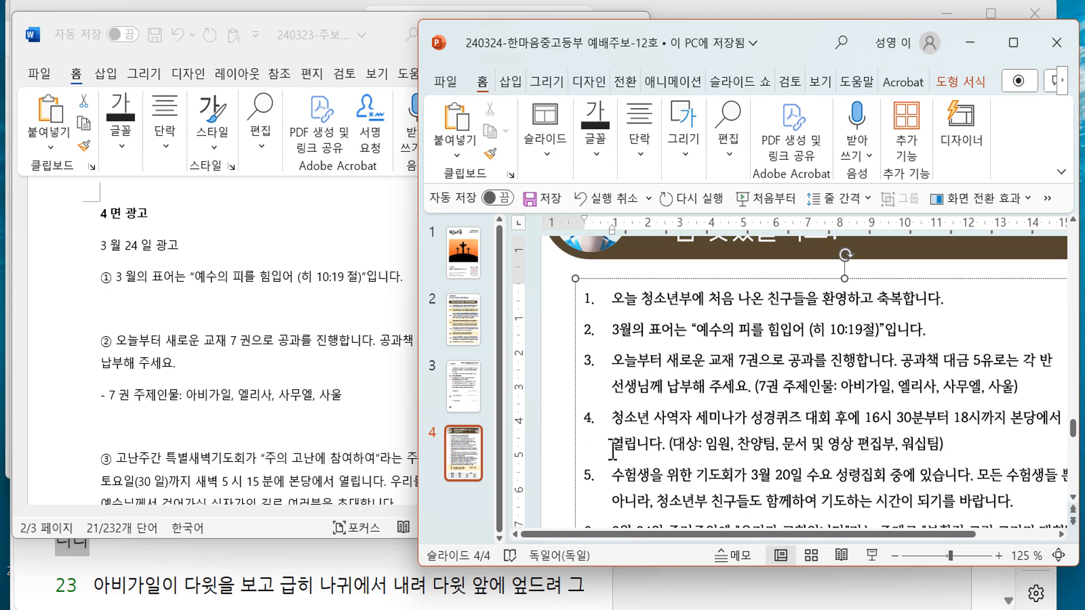
- Select paragraph ③ in the draft, then delete the seminar and exam-prayer announcements
{"action": "left_click", "coordinate": [273, 443]}
{"action": "scroll", "coordinate": [274, 444], "scroll_direction": "down", "scroll_amount": 3}
{"action": "left_click_drag", "start_coordinate": [116, 339], "coordinate": [397, 389]}
{"action": "left_click", "coordinate": [686, 450]}
{"action": "scroll", "coordinate": [797, 453], "scroll_direction": "down", "scroll_amount": 2}
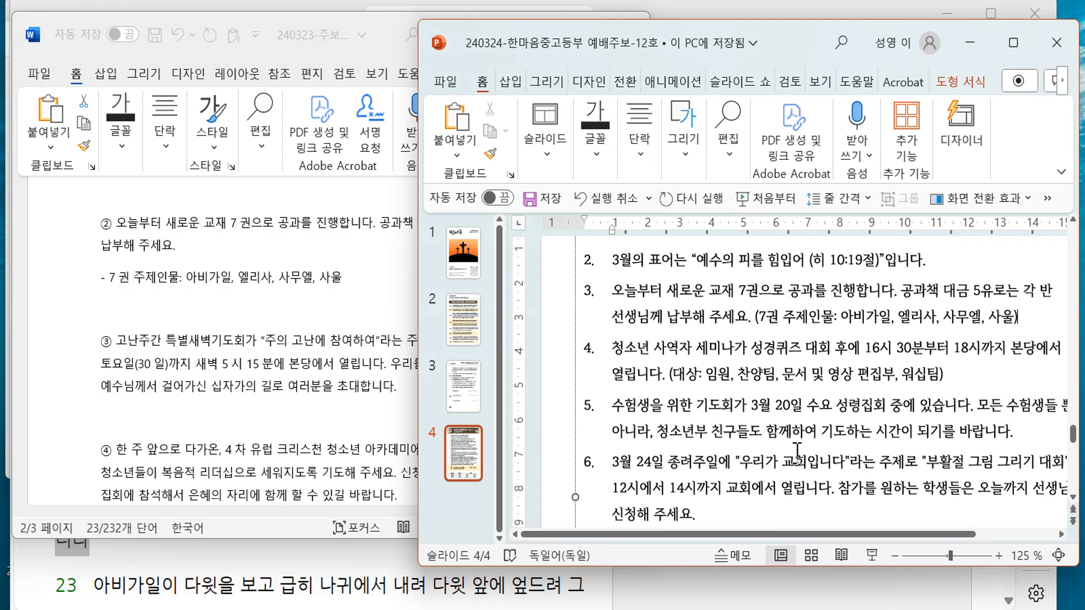
{"action": "scroll", "coordinate": [797, 452], "scroll_direction": "down", "scroll_amount": 1}
{"action": "left_click_drag", "start_coordinate": [1018, 413], "coordinate": [619, 338]}
{"action": "key", "text": "Delete"}
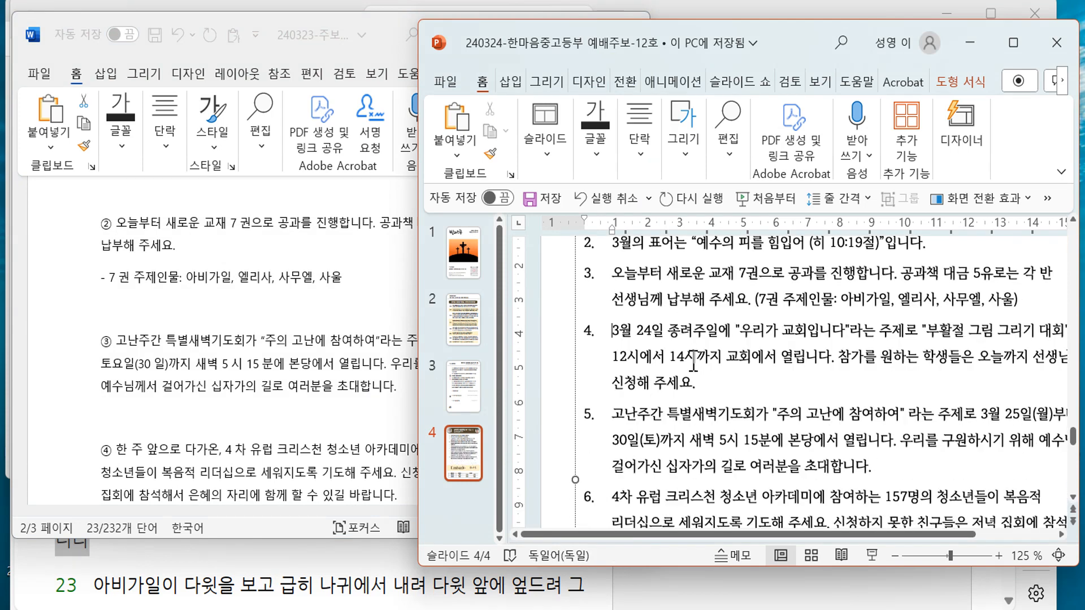
- Delete the already-used paragraphs ② and ③ from the Word draft
{"action": "left_click", "coordinate": [381, 396]}
{"action": "triple_click", "coordinate": [372, 378]}
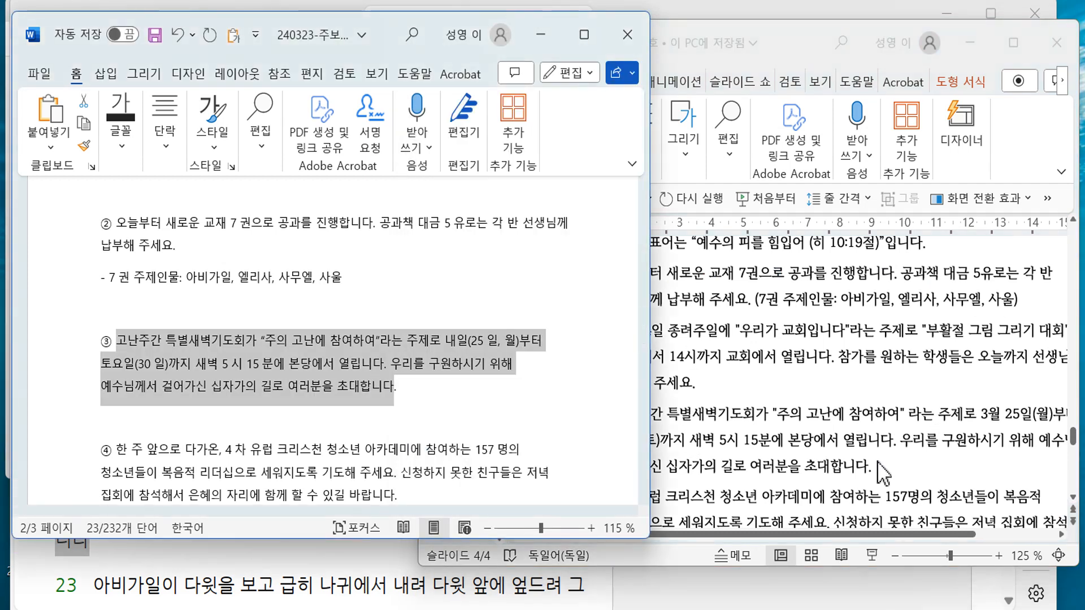
{"action": "left_click", "coordinate": [882, 472]}
{"action": "left_click", "coordinate": [373, 390]}
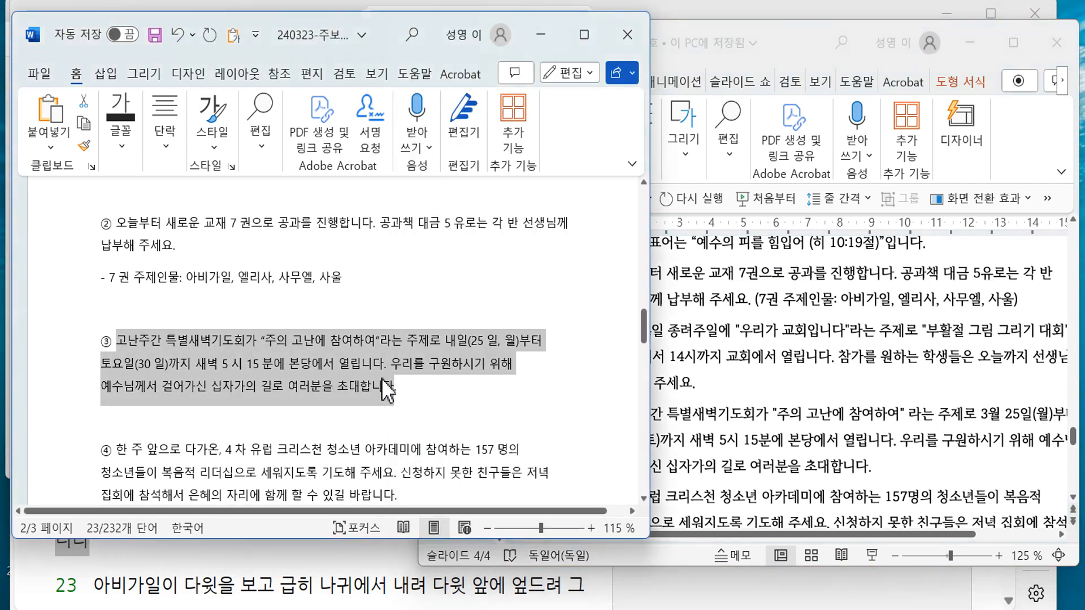
{"action": "left_click_drag", "start_coordinate": [415, 386], "coordinate": [100, 233]}
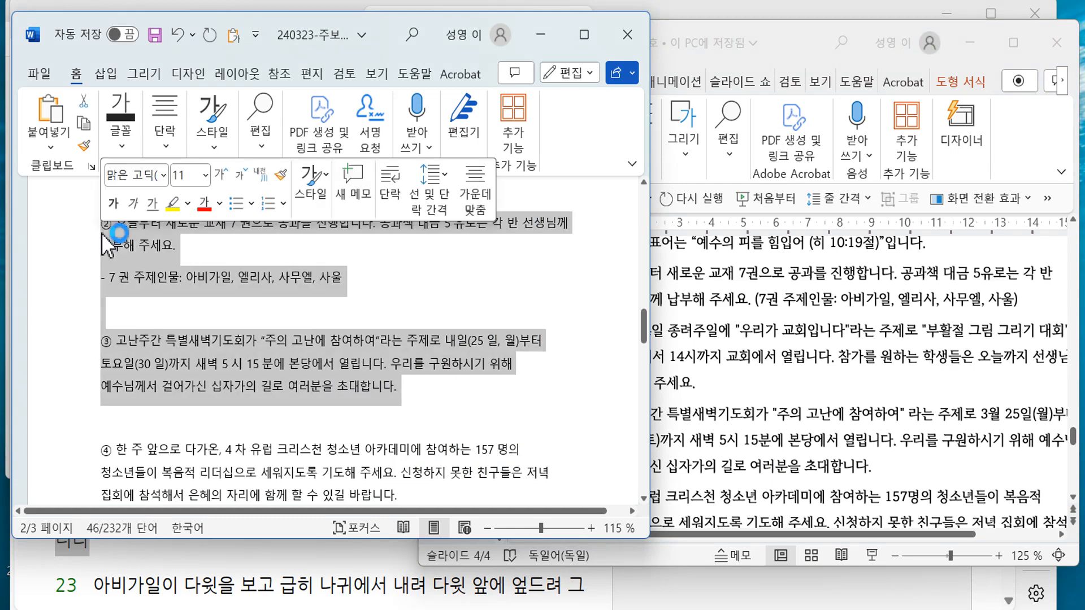
{"action": "key", "text": "Delete"}
- Delete old item 4, the 3월 24일 drawing-contest announcement, from slide 4
{"action": "left_click", "coordinate": [666, 411]}
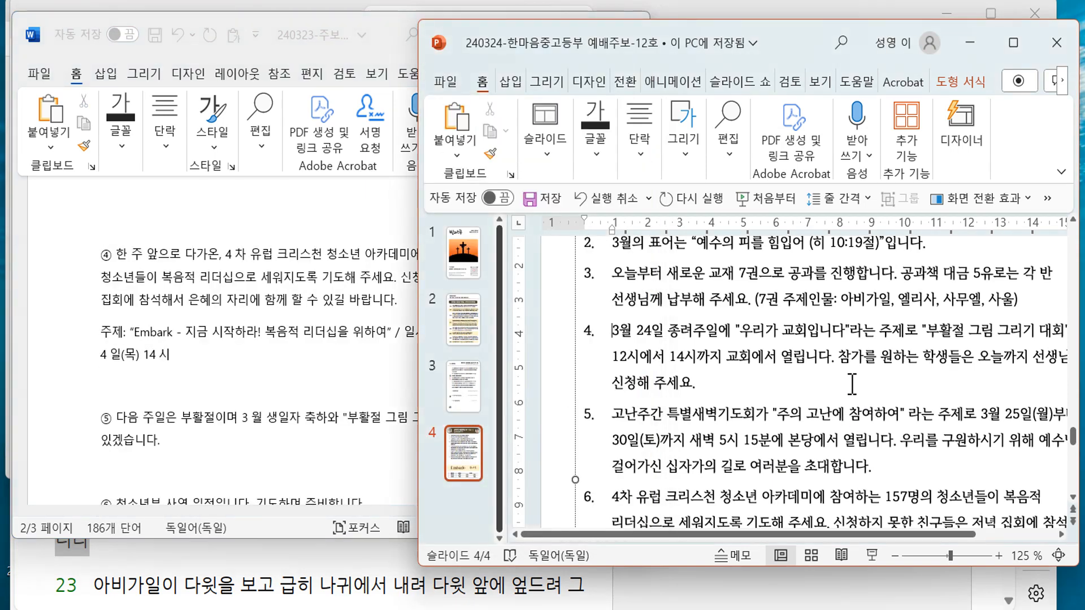
{"action": "left_click_drag", "start_coordinate": [771, 383], "coordinate": [614, 332]}
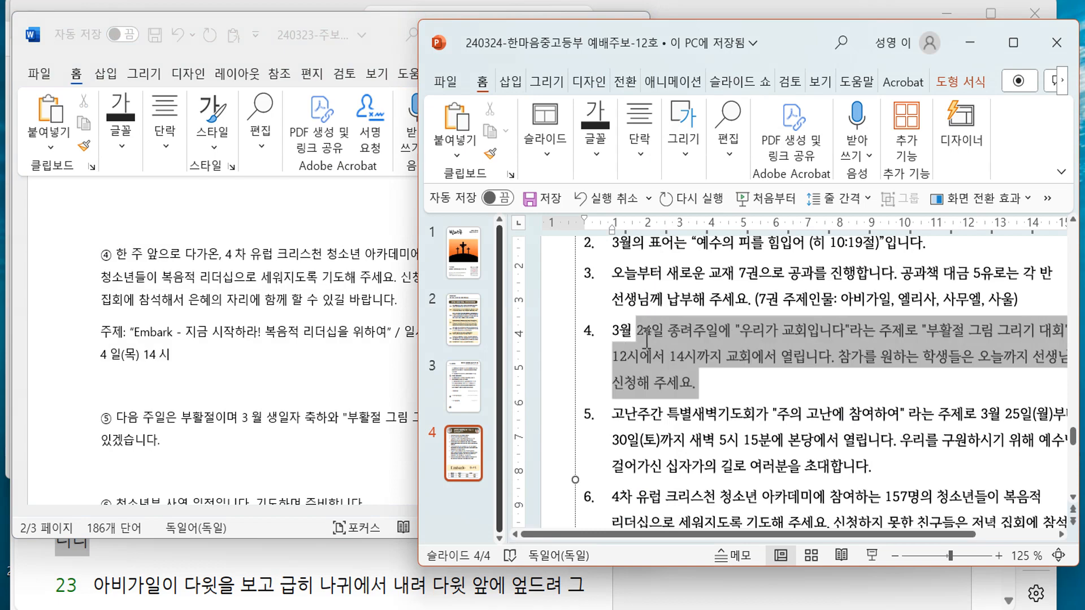
{"action": "key", "text": "Delete"}
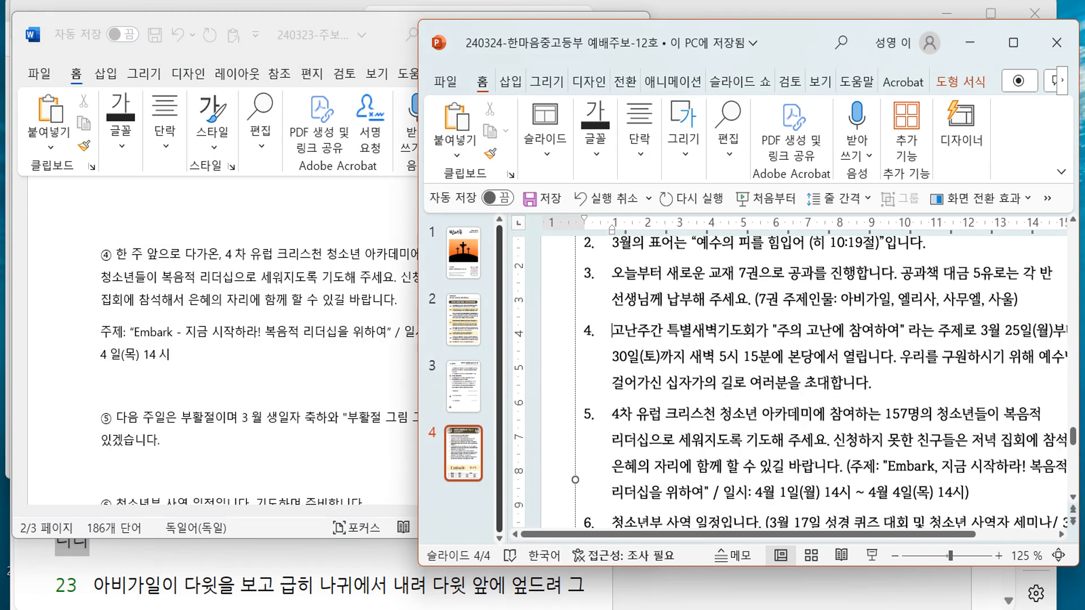
{"action": "left_click", "coordinate": [350, 373]}
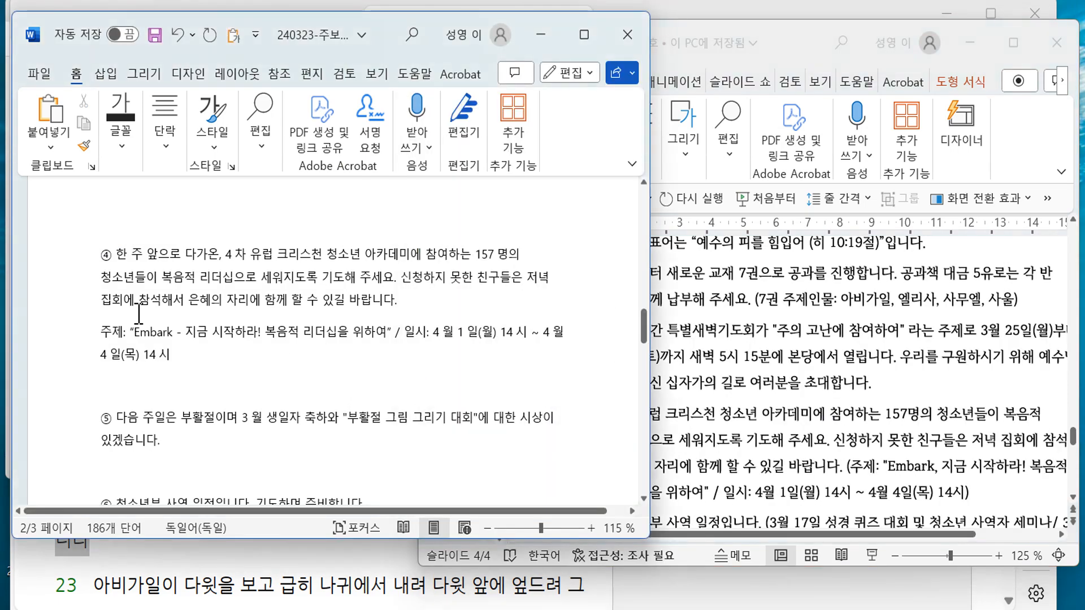
- Replace item 5 with the draft's Europe academy paragraph ④
{"action": "left_click_drag", "start_coordinate": [120, 254], "coordinate": [398, 301]}
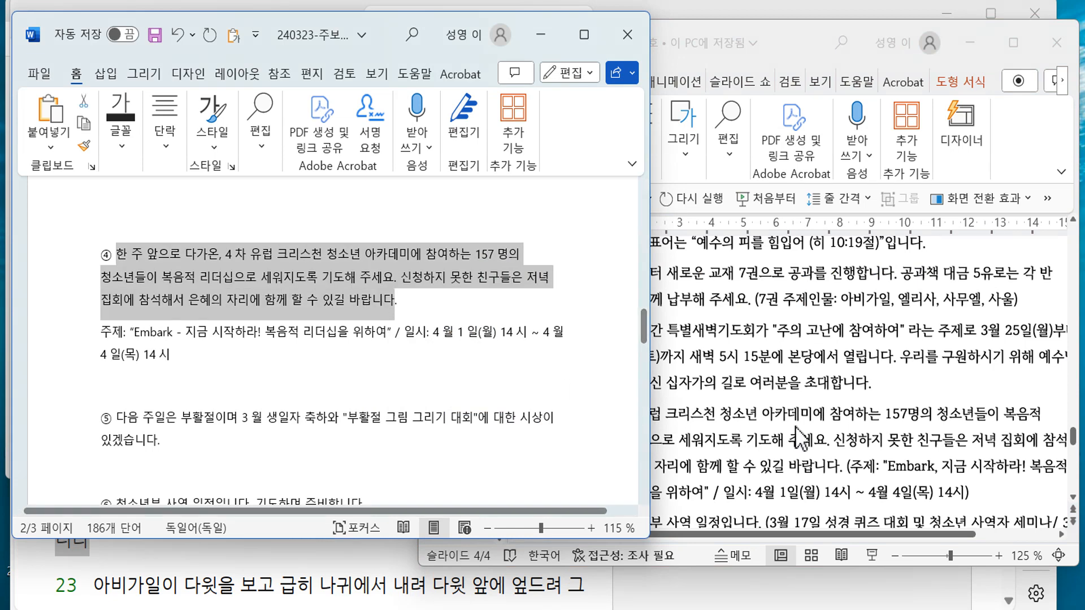
{"action": "left_click", "coordinate": [839, 441]}
{"action": "left_click_drag", "start_coordinate": [613, 414], "coordinate": [840, 467]}
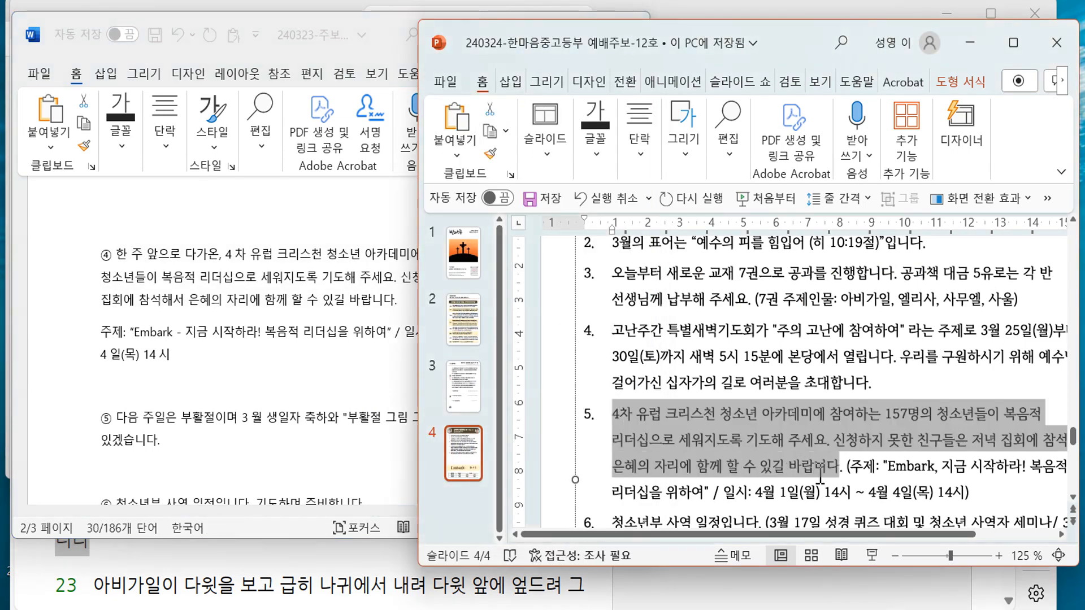
{"action": "left_click", "coordinate": [1047, 198]}
{"action": "left_click", "coordinate": [1015, 230]}
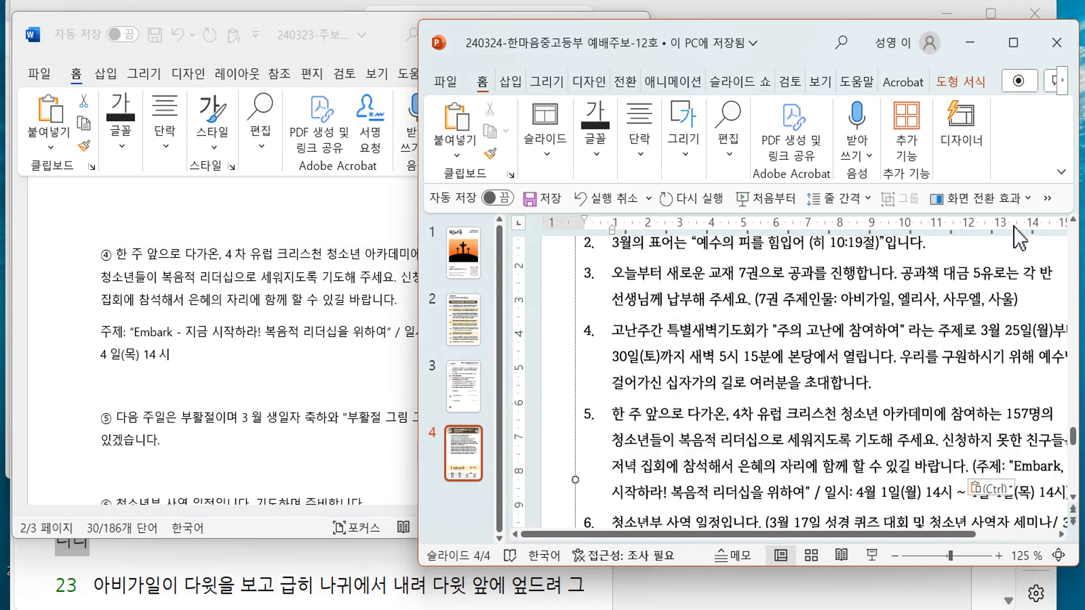
- Copy paragraph ⑤, the Easter Sunday notice, from the Word draft
{"action": "key", "text": "alt+Tab"}
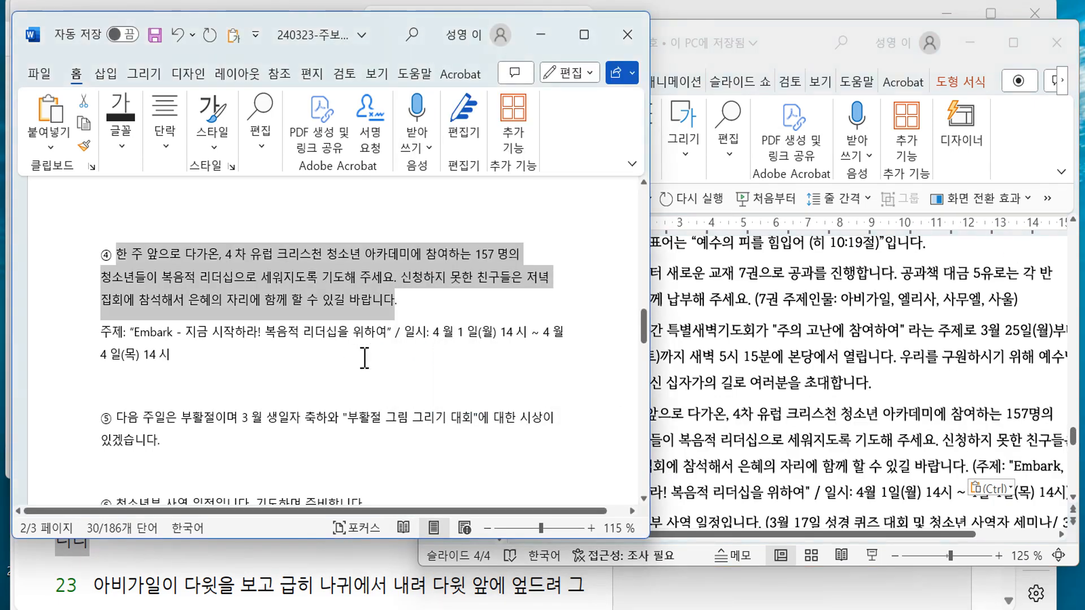
{"action": "key", "text": "alt+Tab"}
{"action": "scroll", "coordinate": [899, 455], "scroll_direction": "down", "scroll_amount": 3}
{"action": "key", "text": "alt+Tab"}
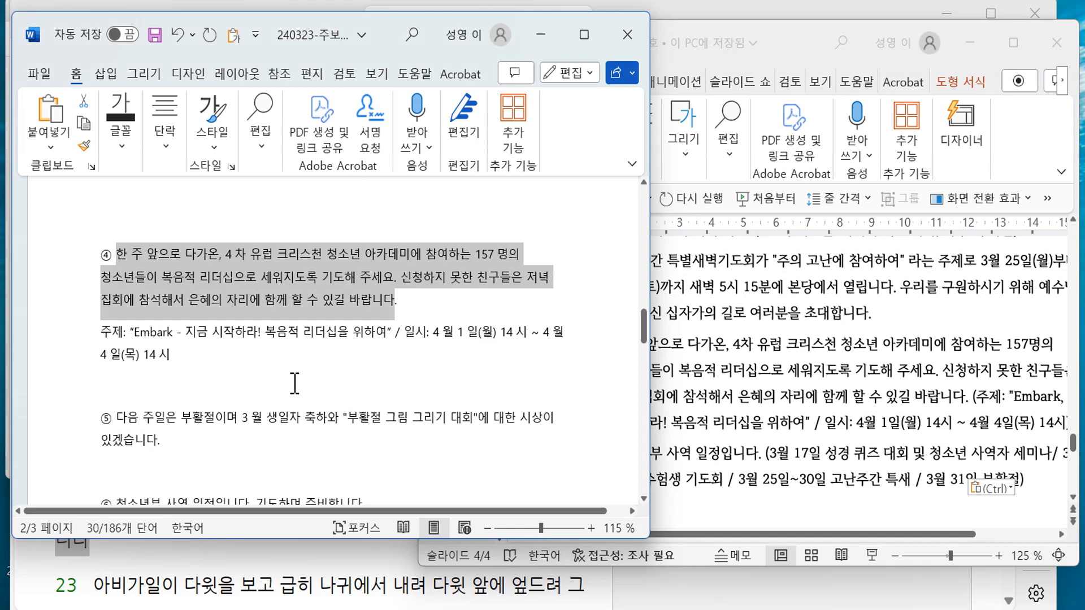
{"action": "scroll", "coordinate": [296, 385], "scroll_direction": "down", "scroll_amount": 3}
{"action": "triple_click", "coordinate": [127, 299]}
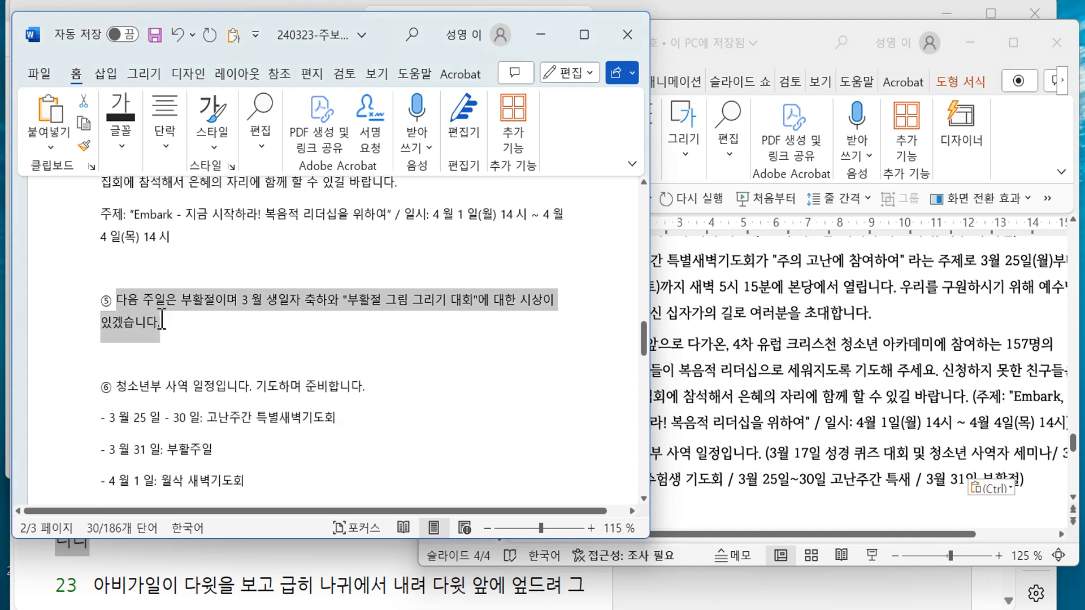
- Paste the Easter notice after item 5 as new item 6, keeping text only
{"action": "left_click", "coordinate": [952, 452]}
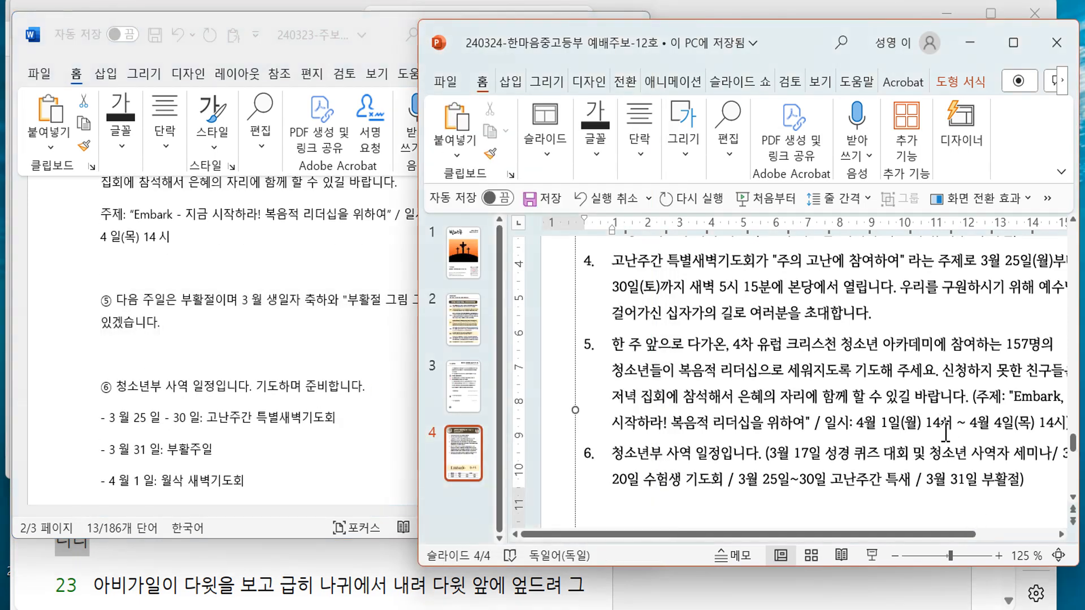
{"action": "key", "text": "ctrl+v"}
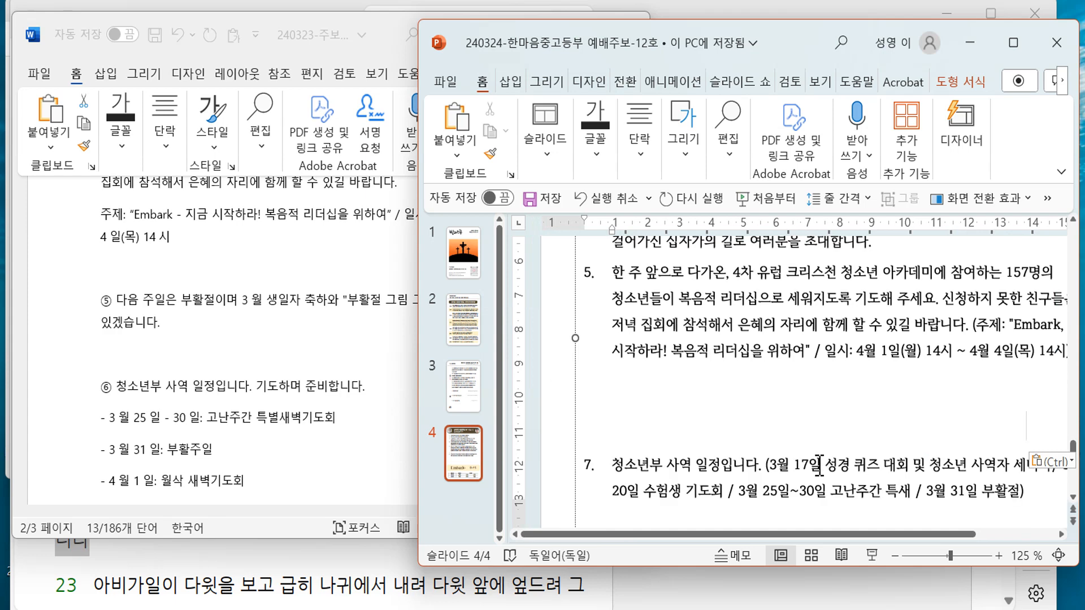
{"action": "left_click", "coordinate": [1052, 462]}
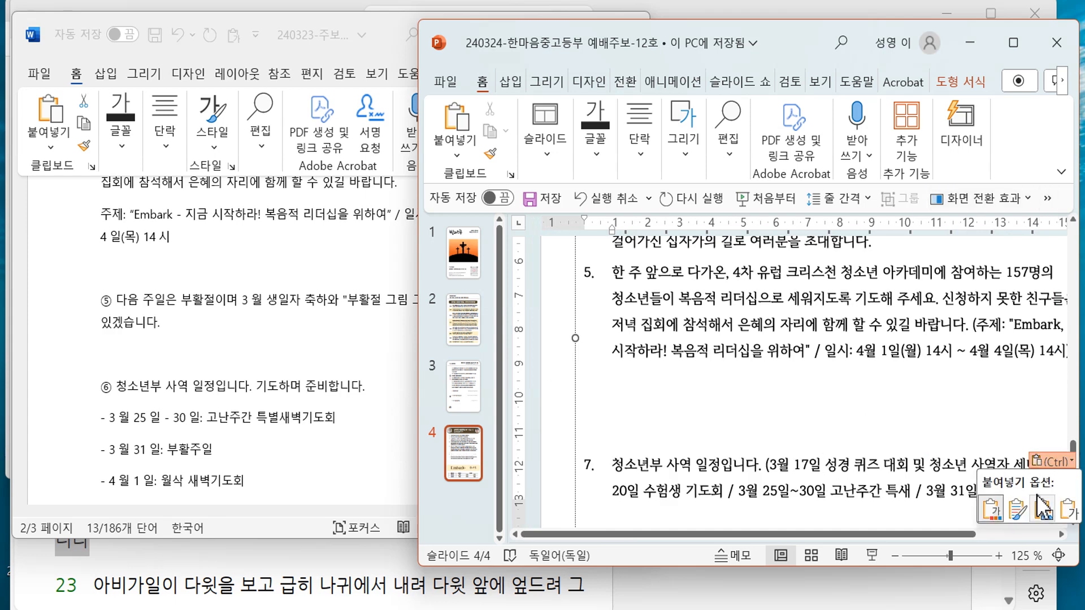
{"action": "left_click", "coordinate": [1062, 509]}
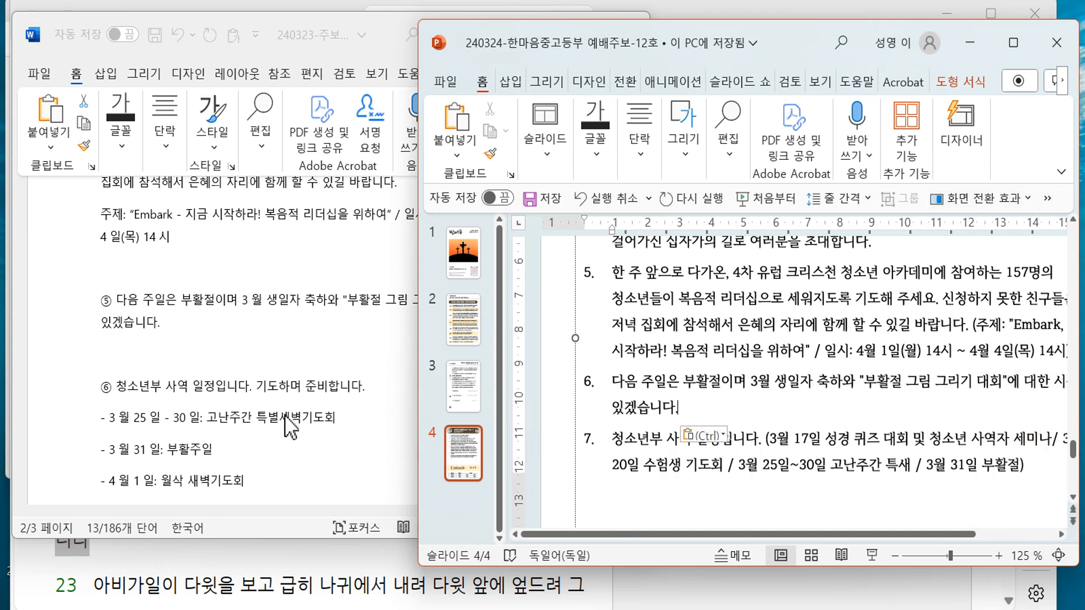
{"action": "key", "text": "alt+Tab"}
{"action": "scroll", "coordinate": [296, 396], "scroll_direction": "down", "scroll_amount": 3}
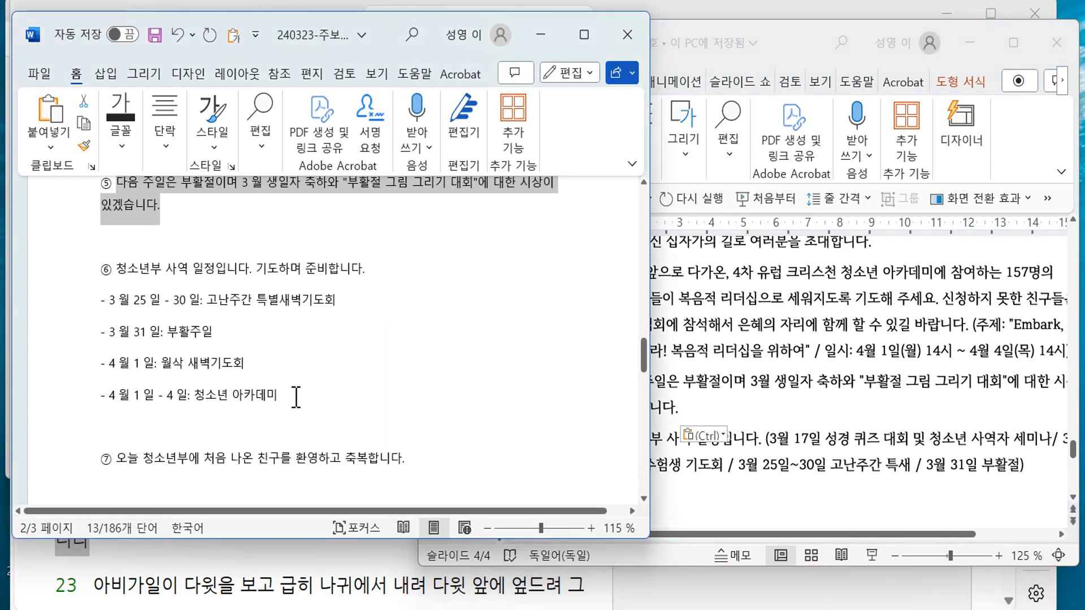
{"action": "left_click", "coordinate": [769, 440]}
- Delete the quiz/seminar and exam prayer entries from announcement 7 on slide 4
{"action": "scroll", "coordinate": [769, 439], "scroll_direction": "down", "scroll_amount": 1}
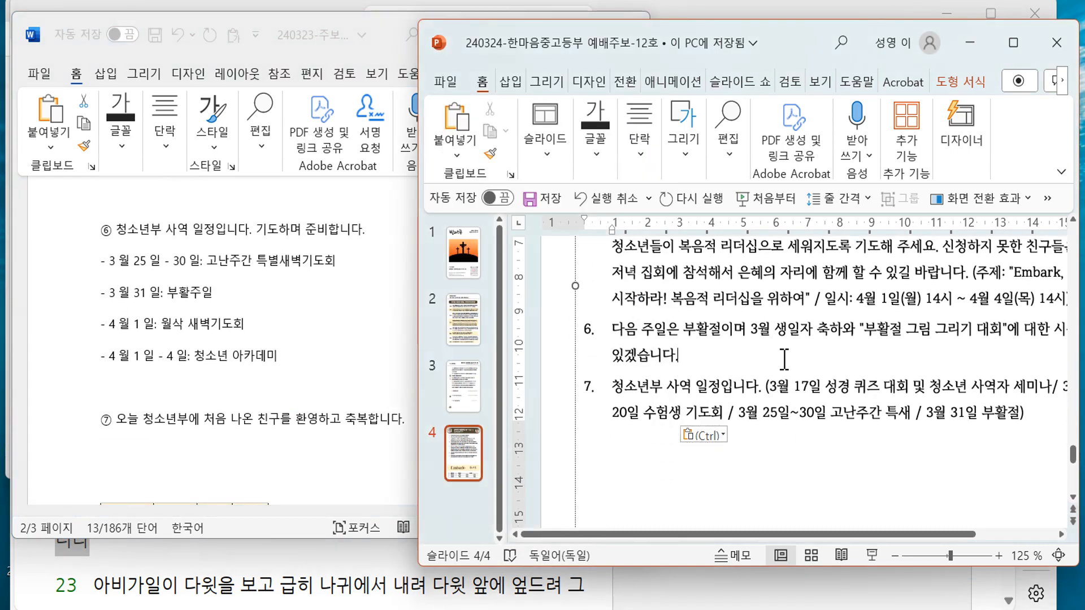
{"action": "left_click_drag", "start_coordinate": [775, 393], "coordinate": [1054, 389]}
{"action": "key", "text": "Delete"}
{"action": "key", "text": "shift+Right"}
{"action": "key", "text": "shift+Right"}
{"action": "key", "text": "shift+Right"}
{"action": "key", "text": "shift+Right"}
{"action": "key", "text": "shift+Right"}
{"action": "key", "text": "shift+Right"}
{"action": "key", "text": "shift+Right"}
{"action": "key", "text": "shift+Right"}
{"action": "key", "text": "shift+Right"}
{"action": "key", "text": "shift+Right"}
{"action": "key", "text": "shift+Right"}
{"action": "key", "text": "shift+Right"}
{"action": "key", "text": "shift+Right"}
{"action": "key", "text": "shift+Right"}
{"action": "key", "text": "shift+Right"}
{"action": "key", "text": "shift+Right"}
{"action": "key", "text": "shift+Right"}
{"action": "key", "text": "shift+Right"}
{"action": "key", "text": "shift+Right"}
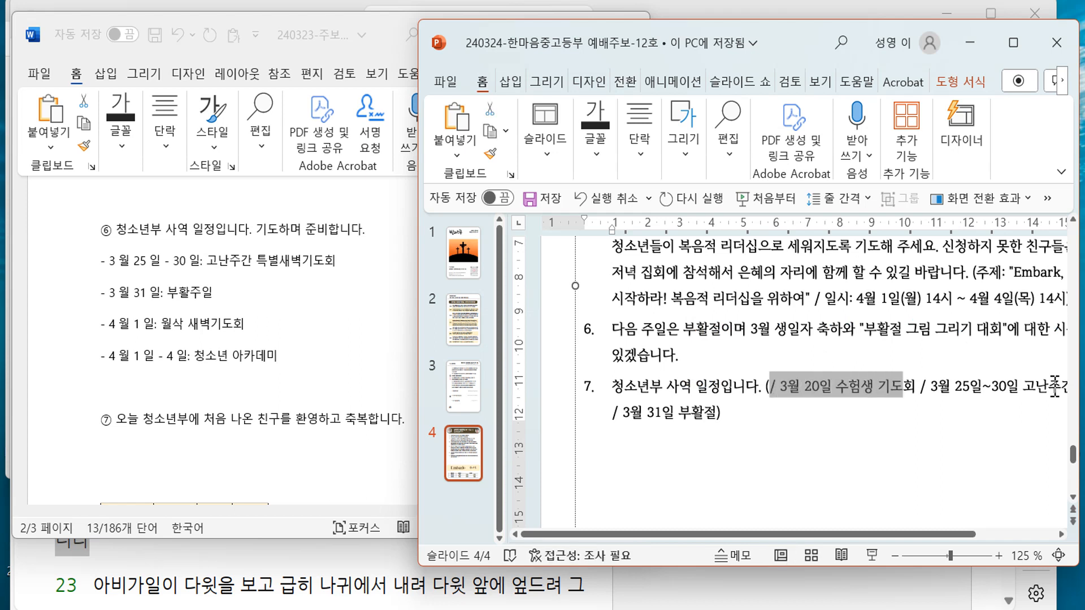
{"action": "key", "text": "Delete"}
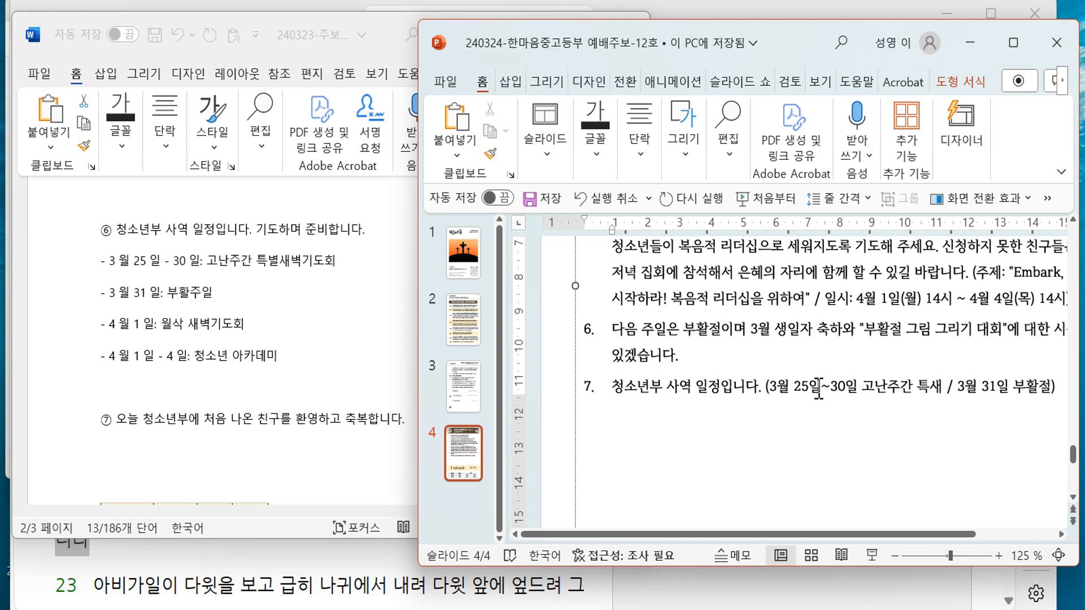
{"action": "type", "text": "/"}
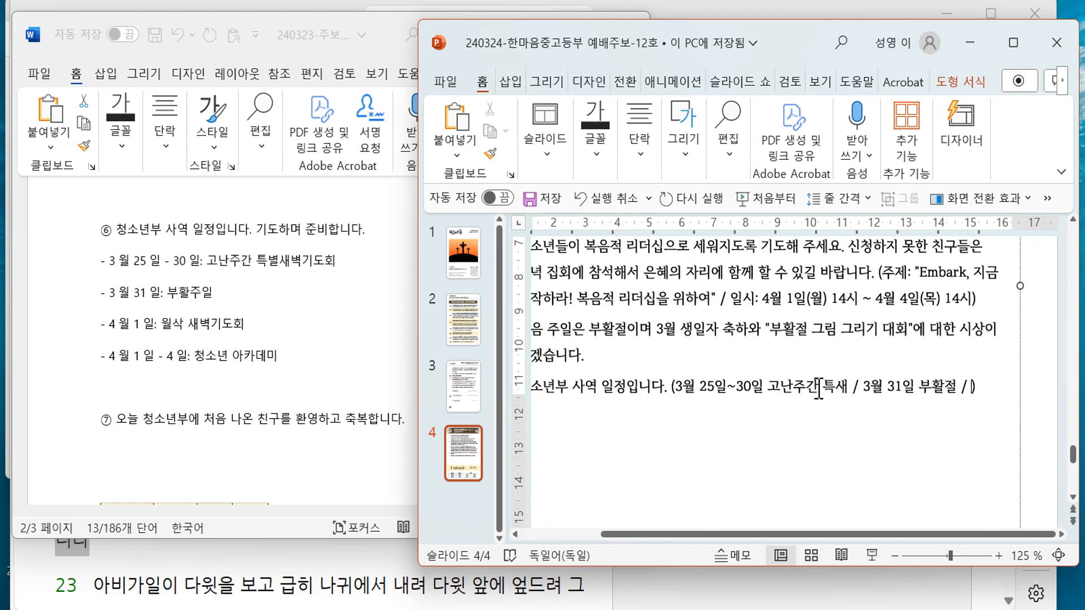
- Copy the April schedule lines from the Word draft and paste them at item 7's end
{"action": "left_click", "coordinate": [214, 373]}
{"action": "left_click_drag", "start_coordinate": [277, 357], "coordinate": [121, 323]}
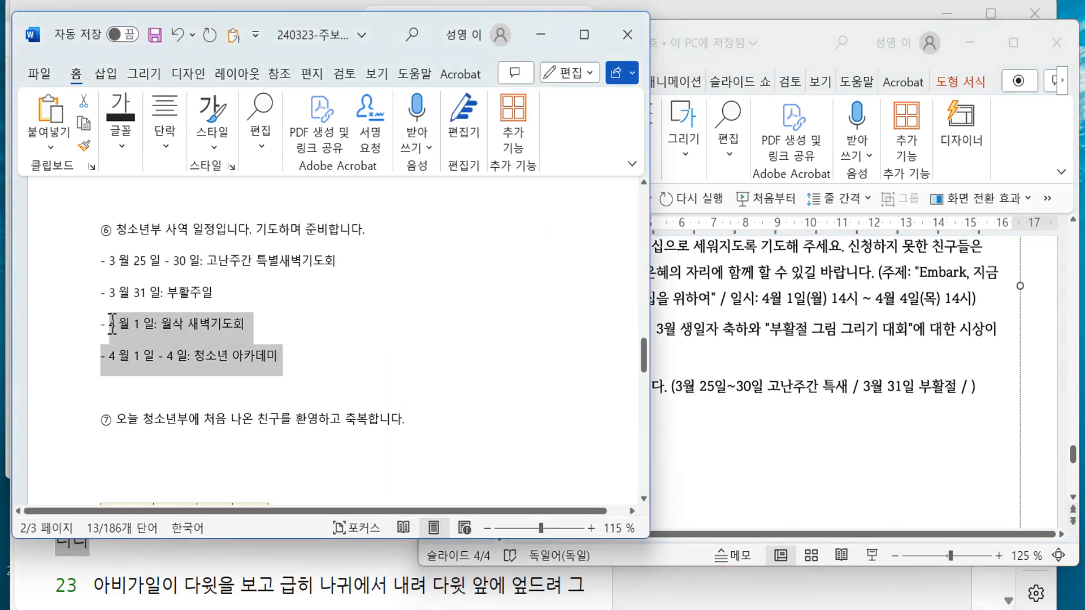
{"action": "left_click", "coordinate": [972, 389]}
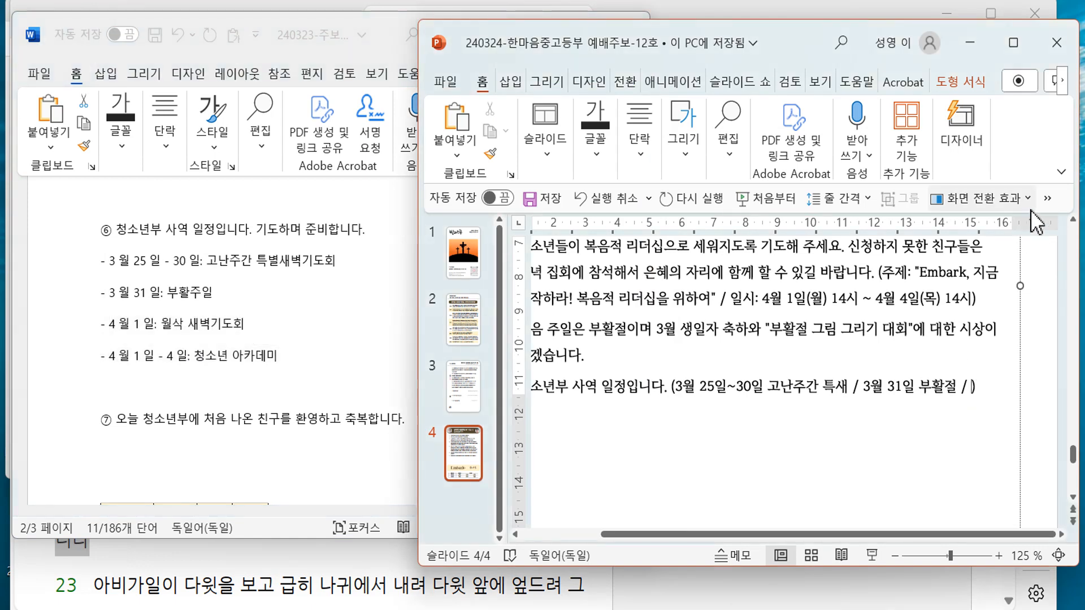
{"action": "left_click", "coordinate": [1048, 197]}
{"action": "left_click", "coordinate": [971, 226]}
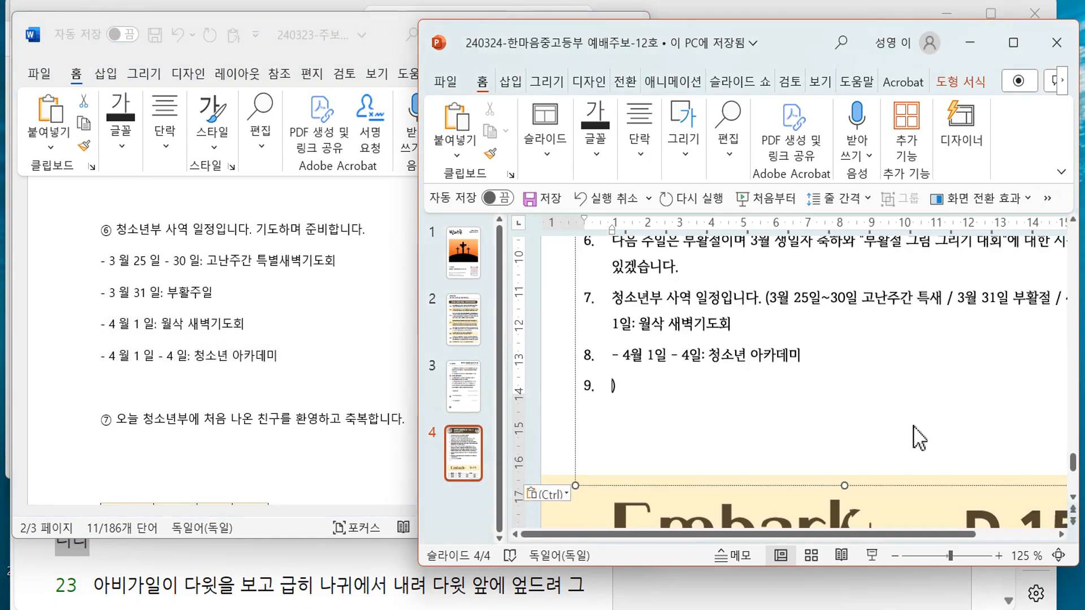
{"action": "scroll", "coordinate": [809, 369], "scroll_direction": "down", "scroll_amount": 3}
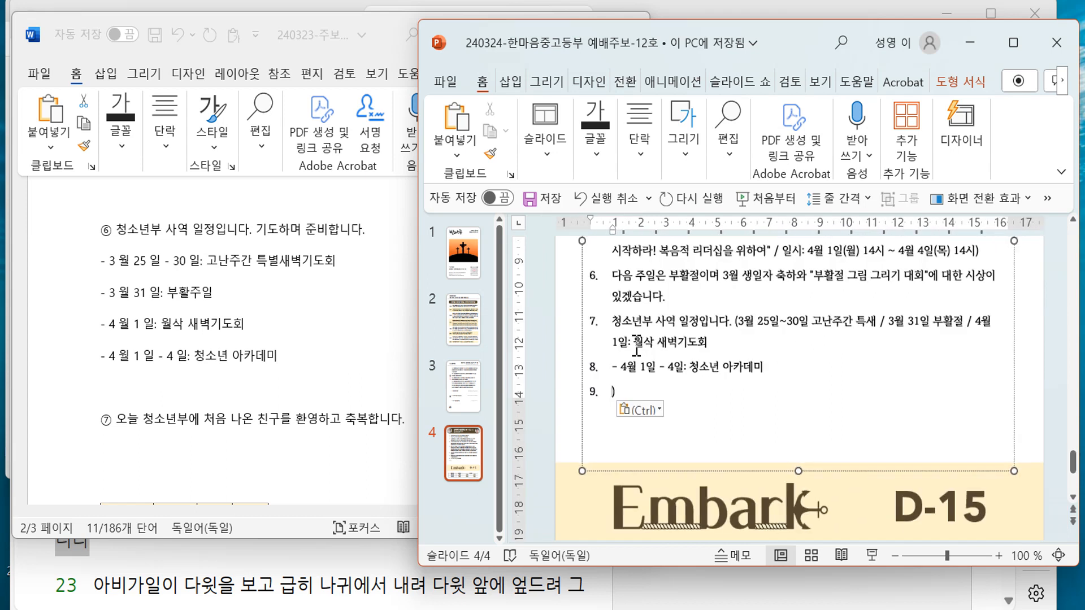
- Join the 4월 1일~4일 academy line onto item 7, fixing the colon, spacing, slash and tilde
{"action": "key", "text": "BackSpace"}
{"action": "key", "text": "BackSpace"}
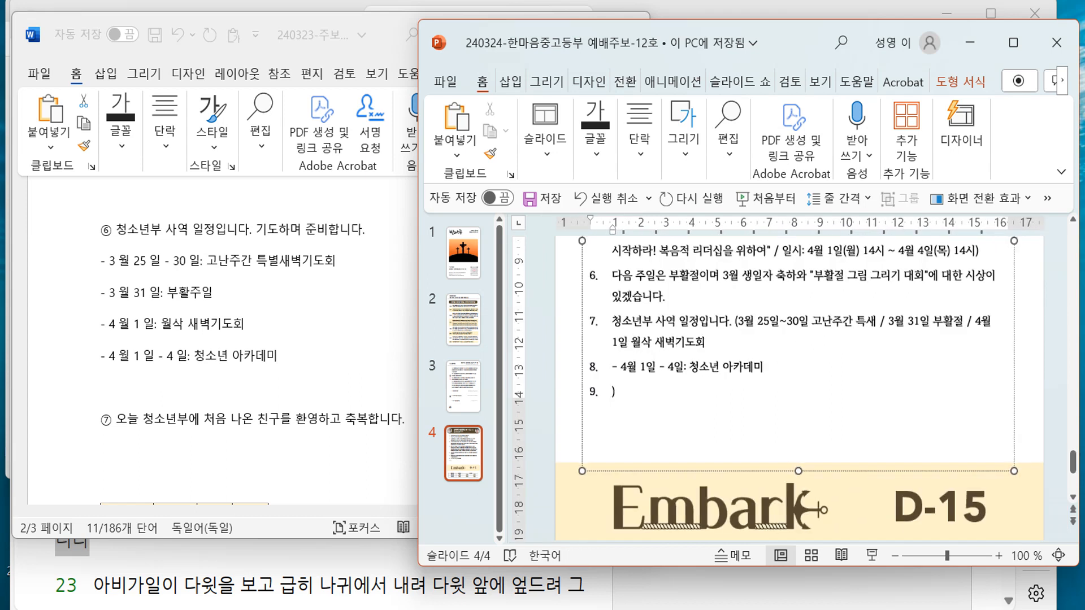
{"action": "key", "text": "End"}
{"action": "type", "text": "/"}
{"action": "key", "text": "Delete"}
{"action": "key", "text": "Delete"}
{"action": "key", "text": "Delete"}
{"action": "key", "text": "BackSpace"}
{"action": "key", "text": "BackSpace"}
{"action": "type", "text": "/"}
{"action": "left_click", "coordinate": [756, 343]}
{"action": "key", "text": "Delete"}
{"action": "key", "text": "Delete"}
{"action": "type", "text": "~"}
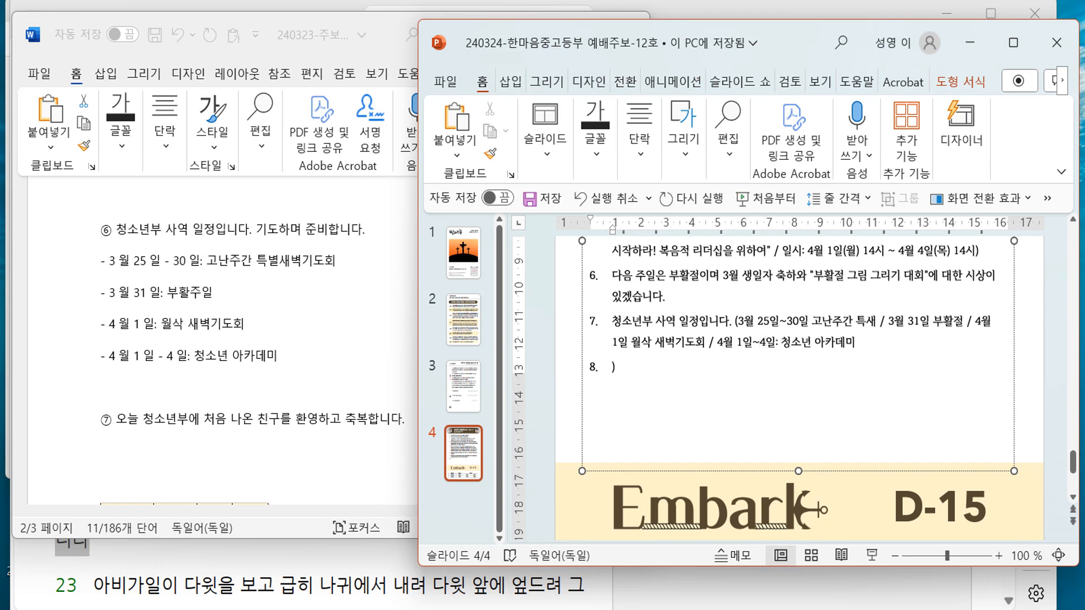
- Close item 7 with ')' after 아카데미, remove empty item 8, then check the Word draft
{"action": "key", "text": "Right"}
{"action": "key", "text": "Right"}
{"action": "key", "text": "Delete"}
{"action": "key", "text": "Delete"}
{"action": "type", "text": ")"}
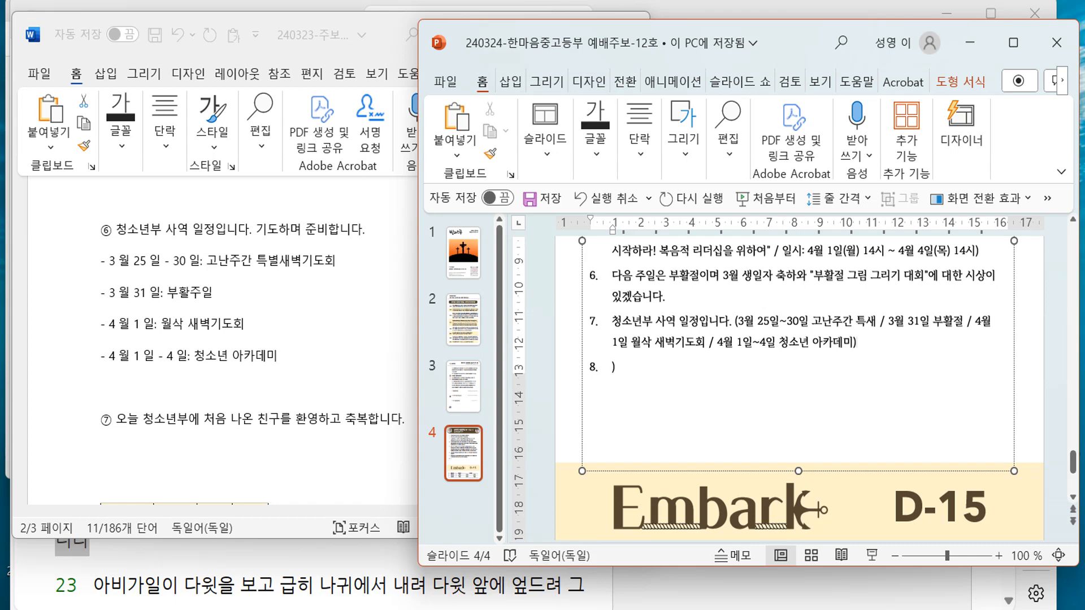
{"action": "key", "text": "Delete"}
{"action": "key", "text": "Delete"}
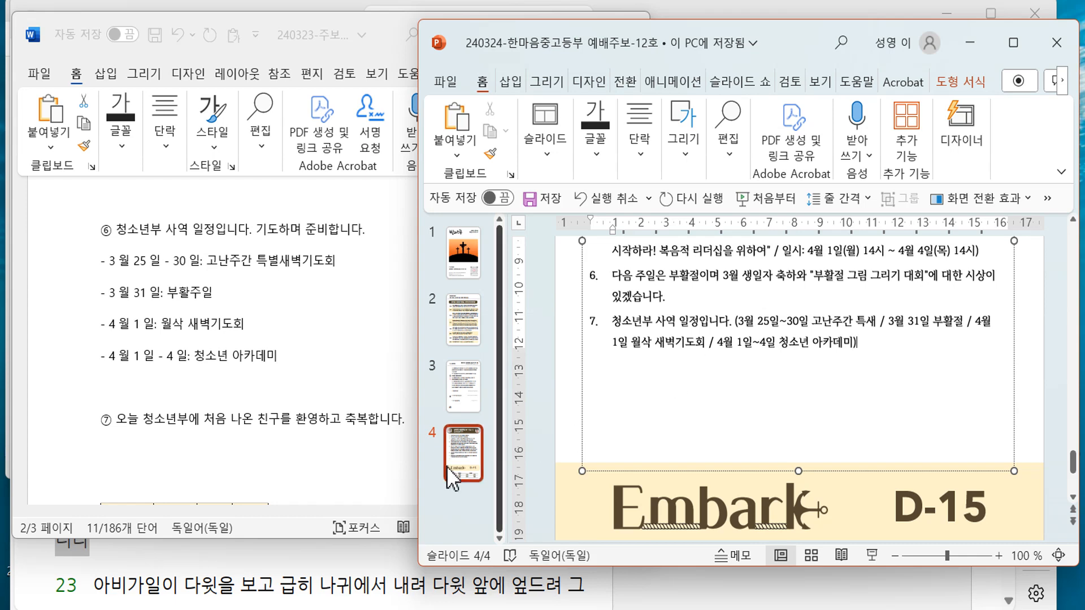
{"action": "left_click", "coordinate": [263, 409]}
{"action": "scroll", "coordinate": [264, 408], "scroll_direction": "down", "scroll_amount": 3}
{"action": "left_click", "coordinate": [814, 396]}
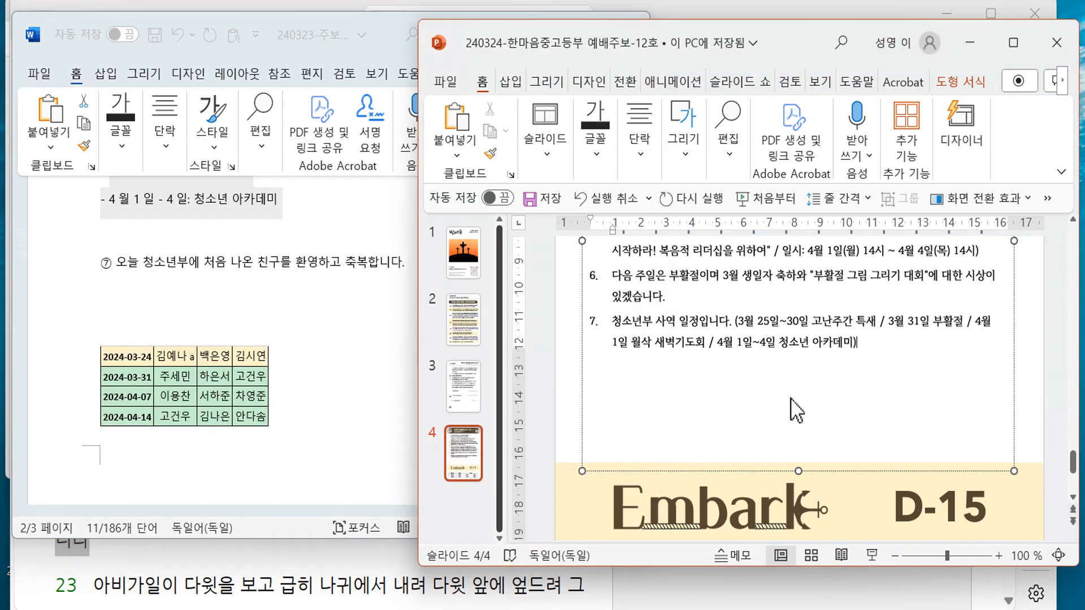
- Paste the 24일 and 31일 duty rows over the top two rows of the table
{"action": "scroll", "coordinate": [814, 390], "scroll_direction": "down", "scroll_amount": 3}
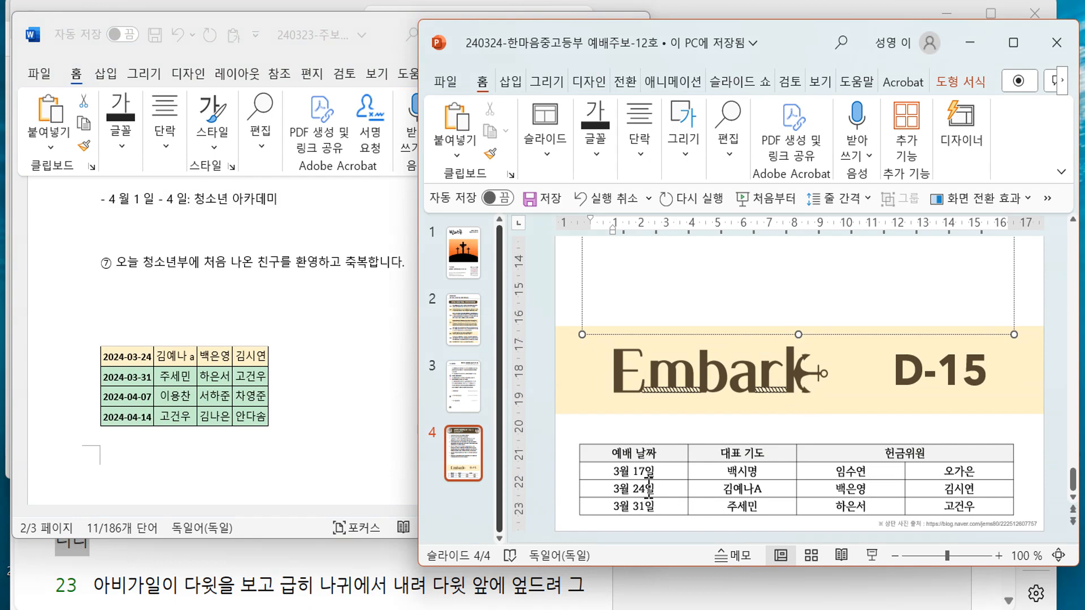
{"action": "left_click_drag", "start_coordinate": [648, 480], "coordinate": [997, 506]}
{"action": "left_click_drag", "start_coordinate": [661, 471], "coordinate": [936, 488]}
- Fill the bottom duty row with 4월 7일 and the new duty members' names
{"action": "left_click", "coordinate": [634, 507]}
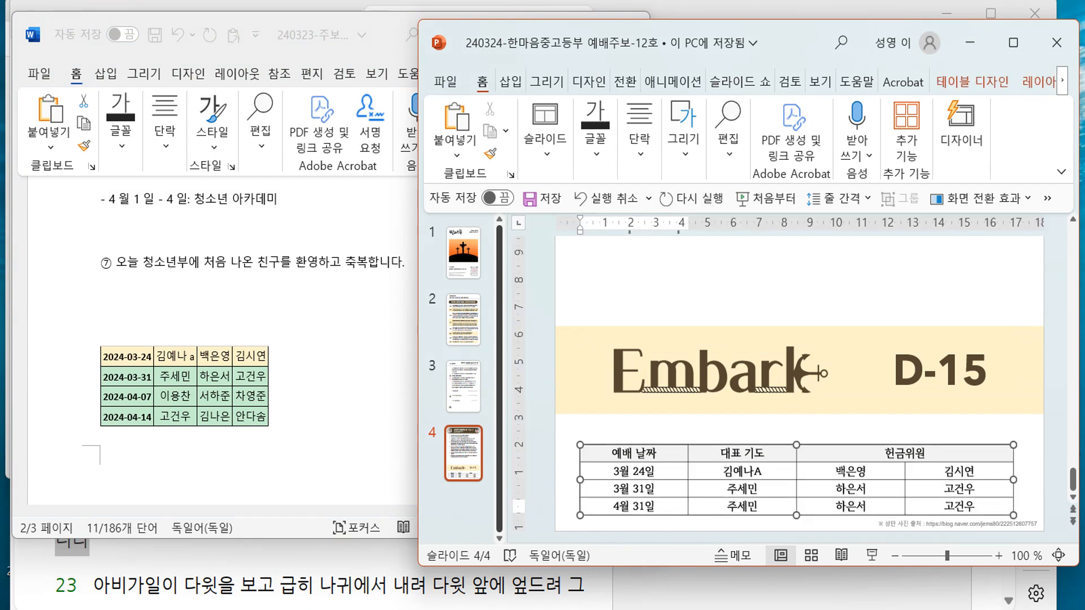
{"action": "key", "text": "BackSpace"}
{"action": "key", "text": "BackSpace"}
{"action": "key", "text": "BackSpace"}
{"action": "key", "text": "BackSpace"}
{"action": "type", "text": "4월 7"}
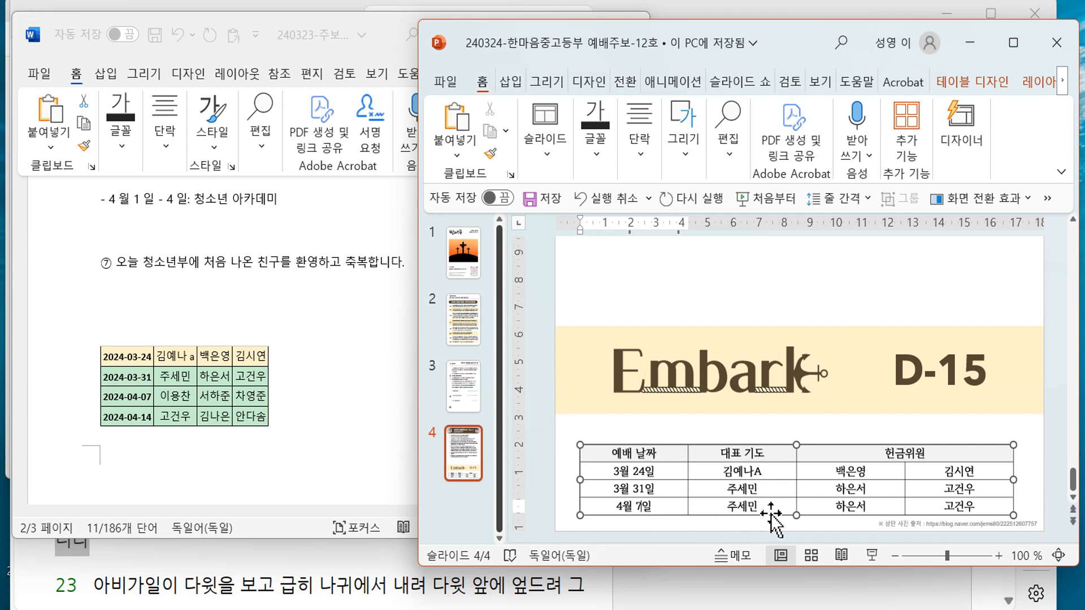
{"action": "double_click", "coordinate": [776, 508]}
{"action": "key", "text": "Tab"}
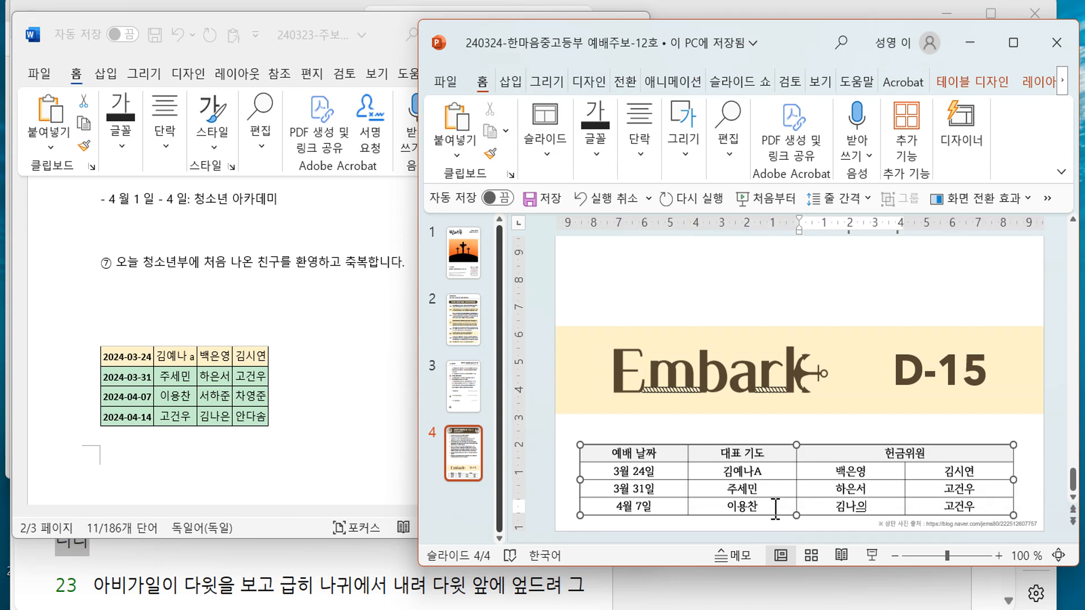
{"action": "key", "text": "Tab"}
{"action": "type", "text": "안"}
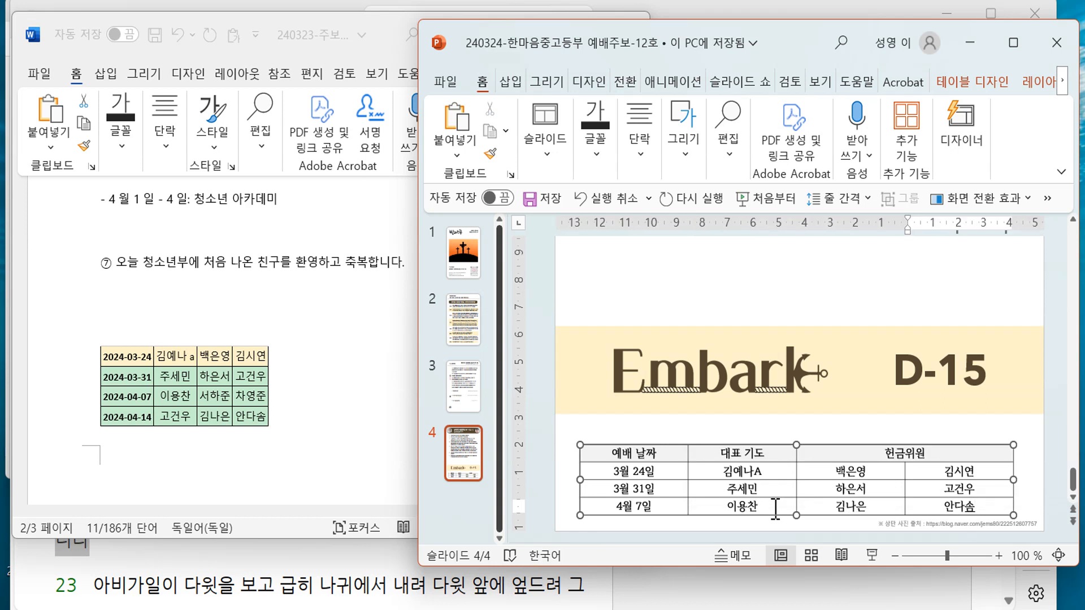
- Change the Embark countdown from D-15 to D-8 and shift its box slightly right
{"action": "left_click", "coordinate": [956, 375]}
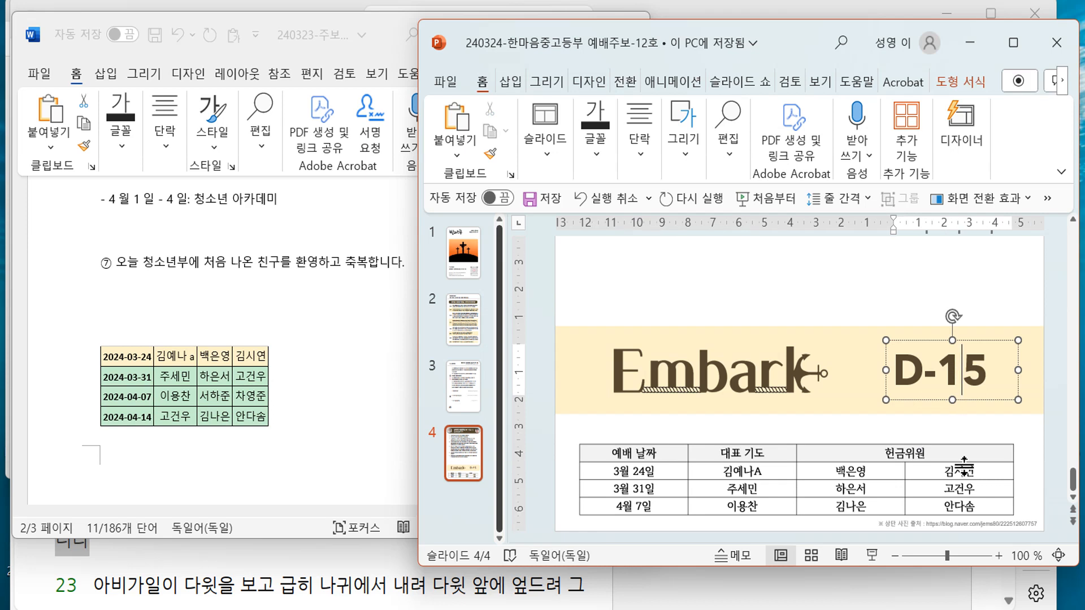
{"action": "key", "text": "BackSpace"}
{"action": "type", "text": "8"}
{"action": "key", "text": "Delete"}
{"action": "left_click_drag", "start_coordinate": [927, 340], "coordinate": [955, 342]}
{"action": "scroll", "coordinate": [957, 315], "scroll_direction": "up", "scroll_amount": 2}
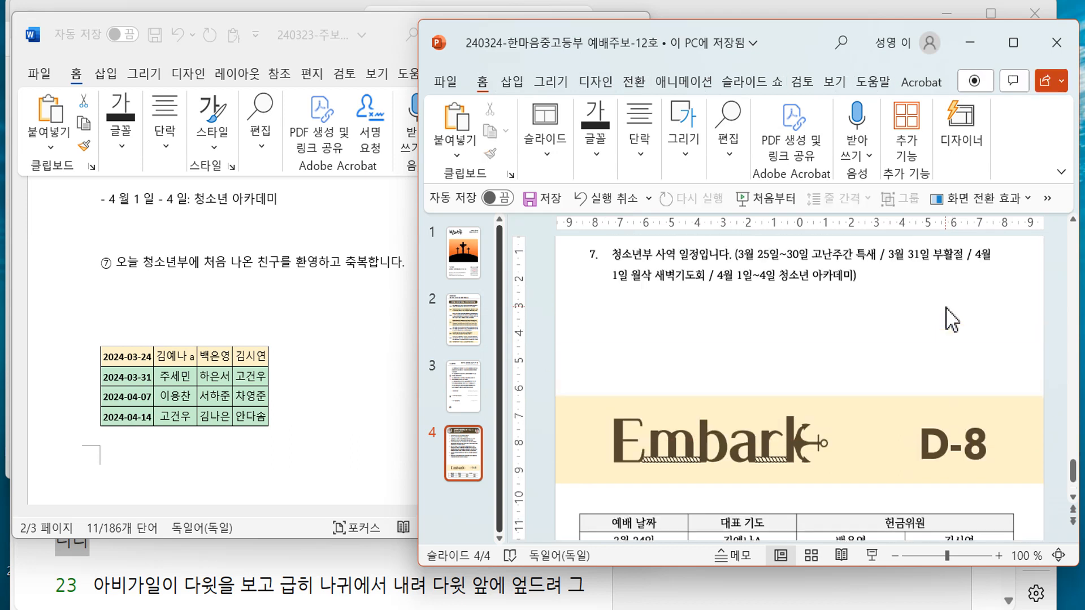
{"action": "left_click", "coordinate": [950, 444]}
{"action": "key", "text": "Escape"}
{"action": "left_click", "coordinate": [917, 358]}
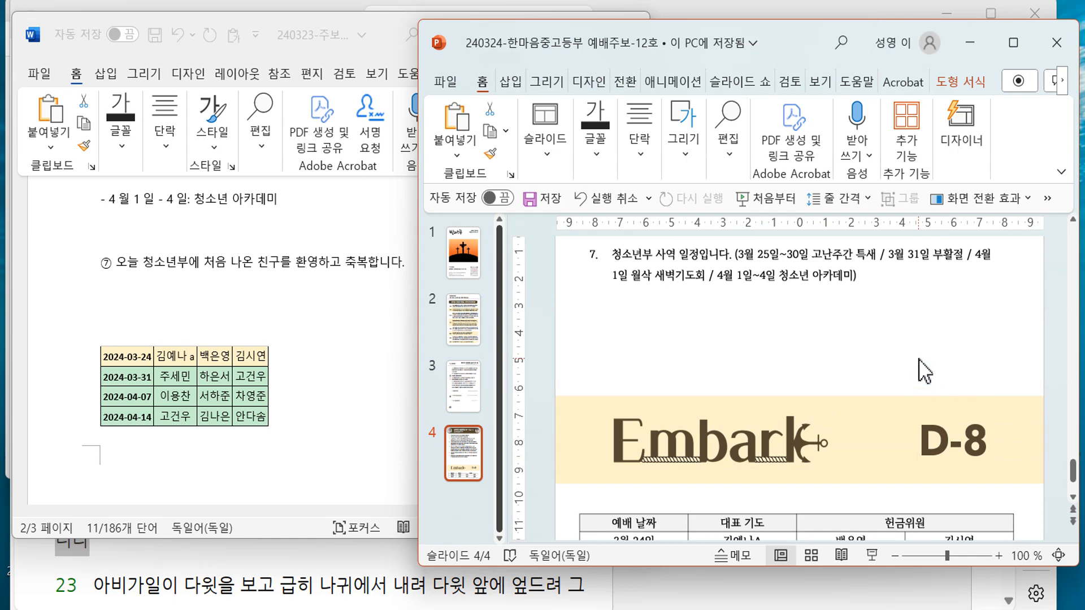
{"action": "scroll", "coordinate": [917, 358], "scroll_direction": "up", "scroll_amount": 1}
{"action": "scroll", "coordinate": [917, 358], "scroll_direction": "up", "scroll_amount": 2}
- Look over slide 3 and the slide 1 cover
{"action": "left_click", "coordinate": [474, 383]}
{"action": "left_click", "coordinate": [464, 272]}
{"action": "scroll", "coordinate": [904, 528], "scroll_direction": "up", "scroll_amount": 1}
{"action": "scroll", "coordinate": [928, 533], "scroll_direction": "down", "scroll_amount": 1}
{"action": "scroll", "coordinate": [661, 492], "scroll_direction": "down", "scroll_amount": 1}
{"action": "scroll", "coordinate": [758, 485], "scroll_direction": "down", "scroll_amount": 1}
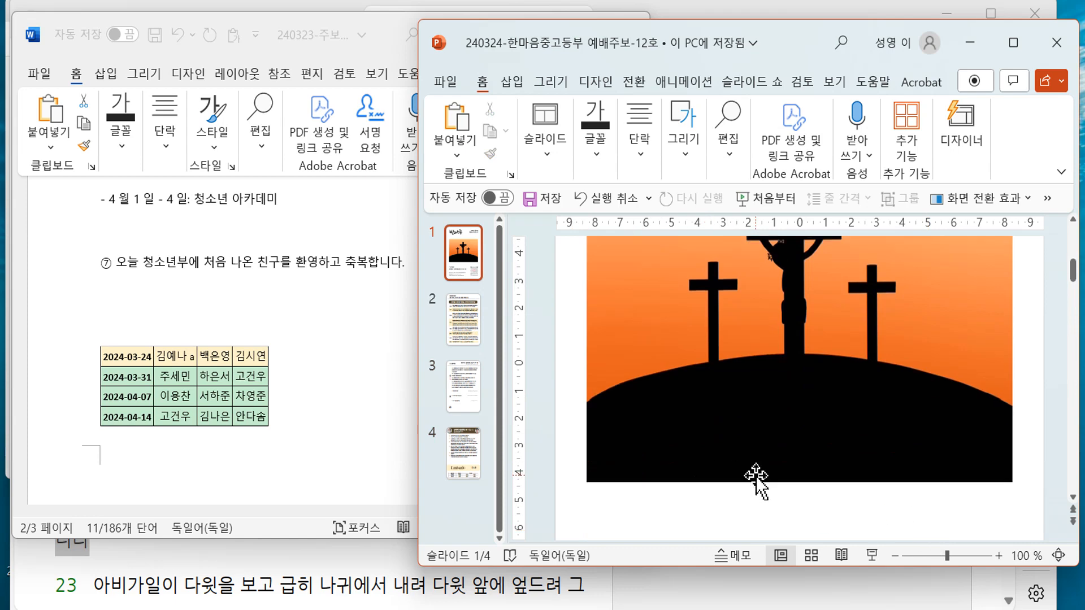
{"action": "scroll", "coordinate": [757, 475], "scroll_direction": "up", "scroll_amount": 2}
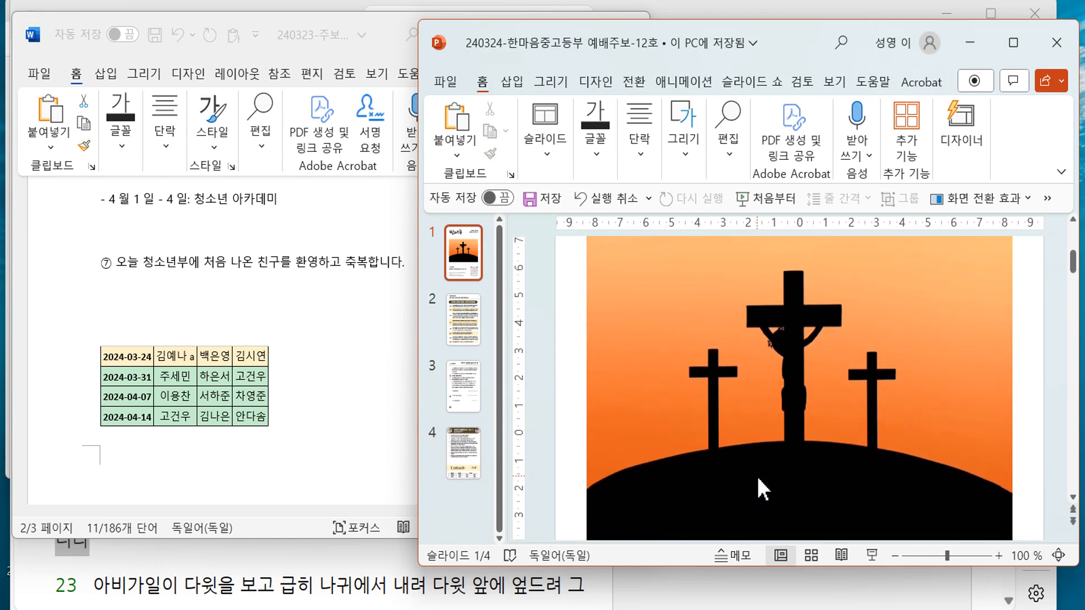
- Select and copy the whole Holy Week dawn prayer paragraph in announcement 4 on slide 4
{"action": "left_click", "coordinate": [455, 477]}
{"action": "scroll", "coordinate": [763, 412], "scroll_direction": "up", "scroll_amount": 1}
{"action": "scroll", "coordinate": [763, 412], "scroll_direction": "up", "scroll_amount": 1}
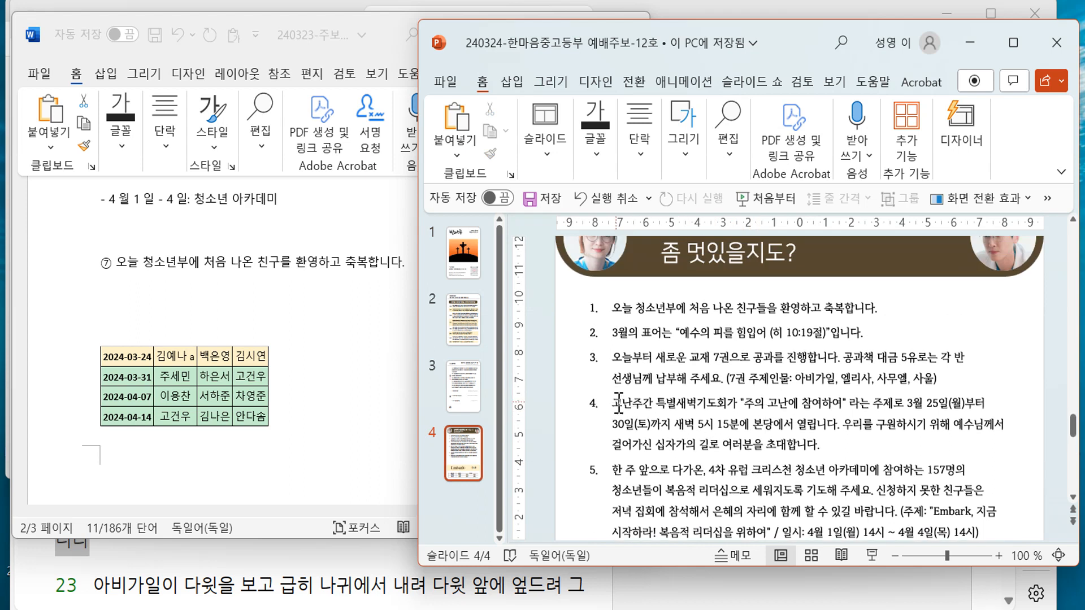
{"action": "left_click_drag", "start_coordinate": [616, 403], "coordinate": [799, 423]}
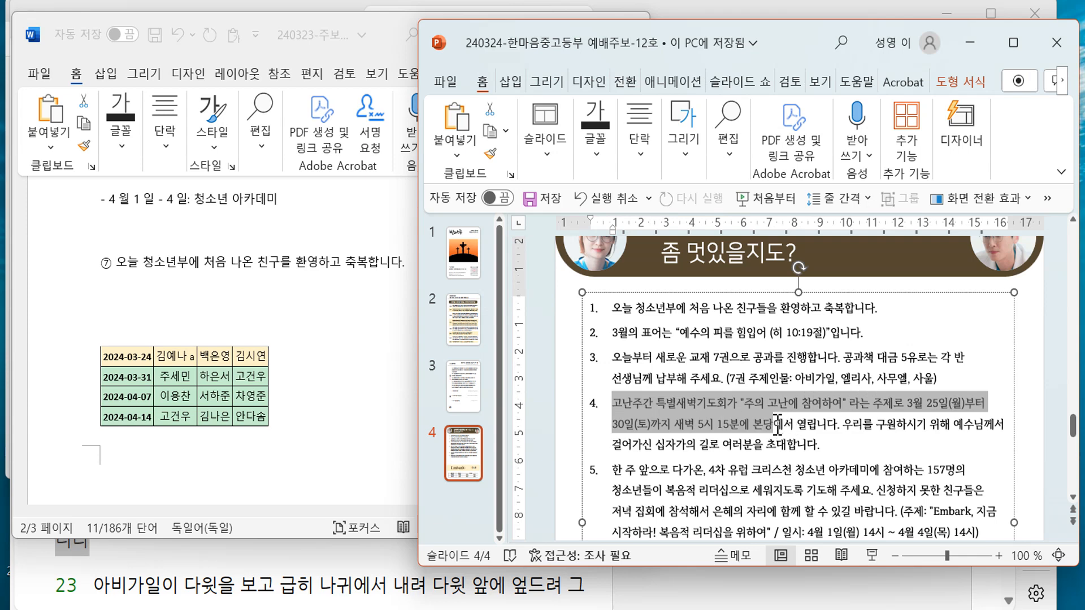
{"action": "left_click_drag", "start_coordinate": [806, 452], "coordinate": [824, 446]}
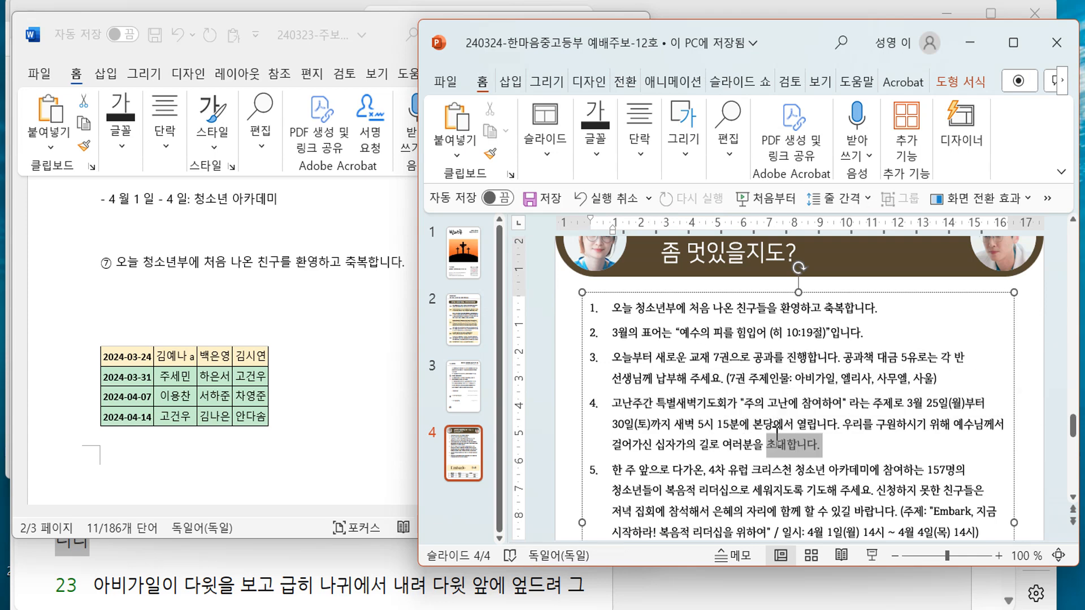
{"action": "left_click", "coordinate": [464, 253]}
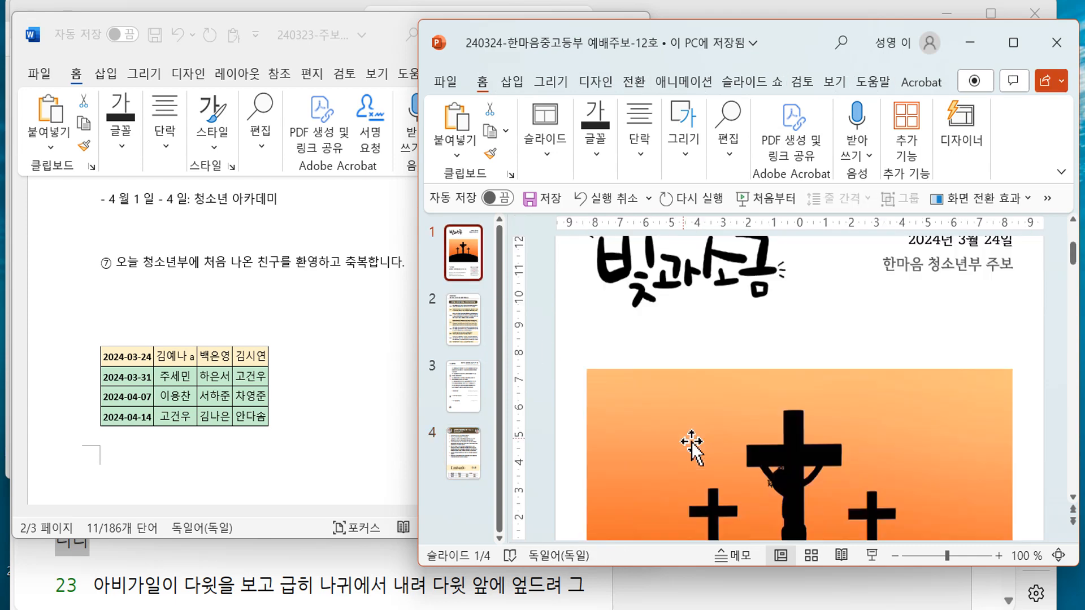
- Paste the announcement onto slide 1 with a chosen paste format and move it onto the black hill
{"action": "scroll", "coordinate": [757, 436], "scroll_direction": "down", "scroll_amount": 3}
{"action": "key", "text": "ctrl+v"}
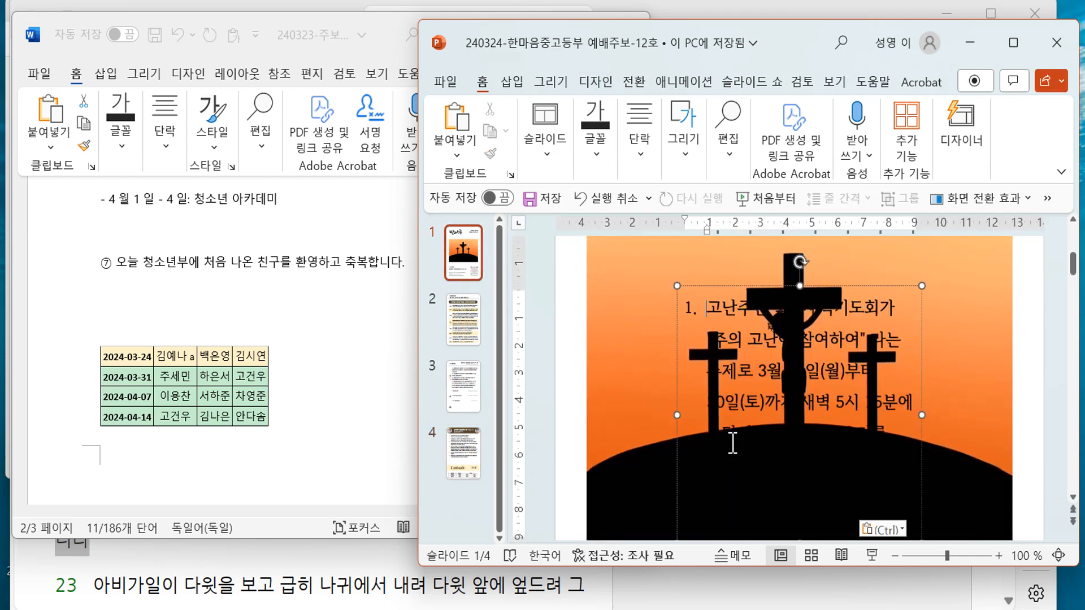
{"action": "left_click", "coordinate": [883, 529]}
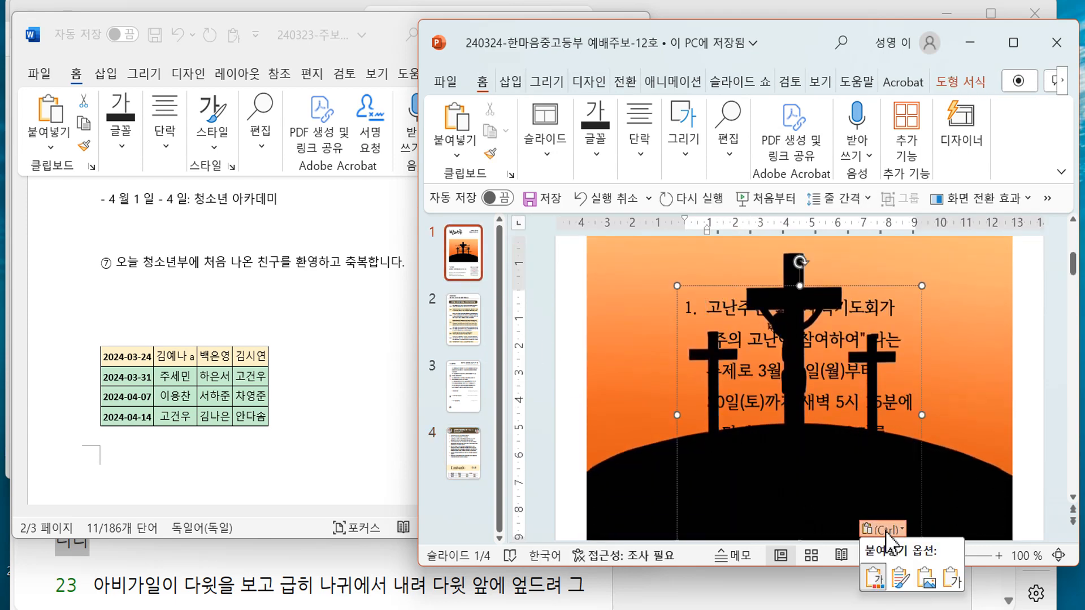
{"action": "left_click", "coordinate": [902, 579]}
{"action": "left_click_drag", "start_coordinate": [757, 356], "coordinate": [766, 498]}
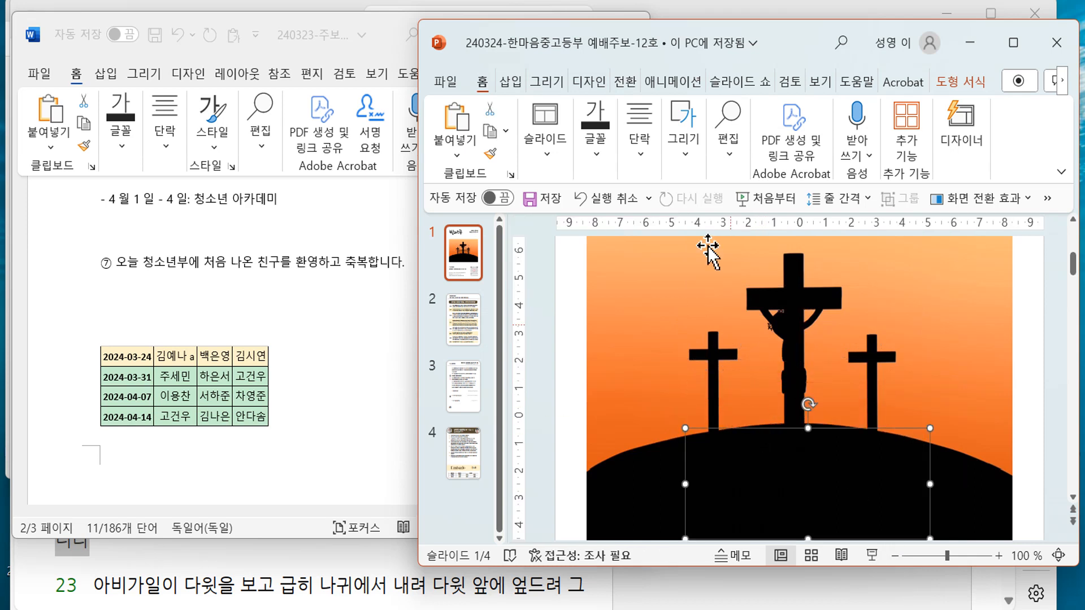
- Set the pasted announcement's font color to white
{"action": "left_click", "coordinate": [601, 145]}
{"action": "left_click", "coordinate": [810, 229]}
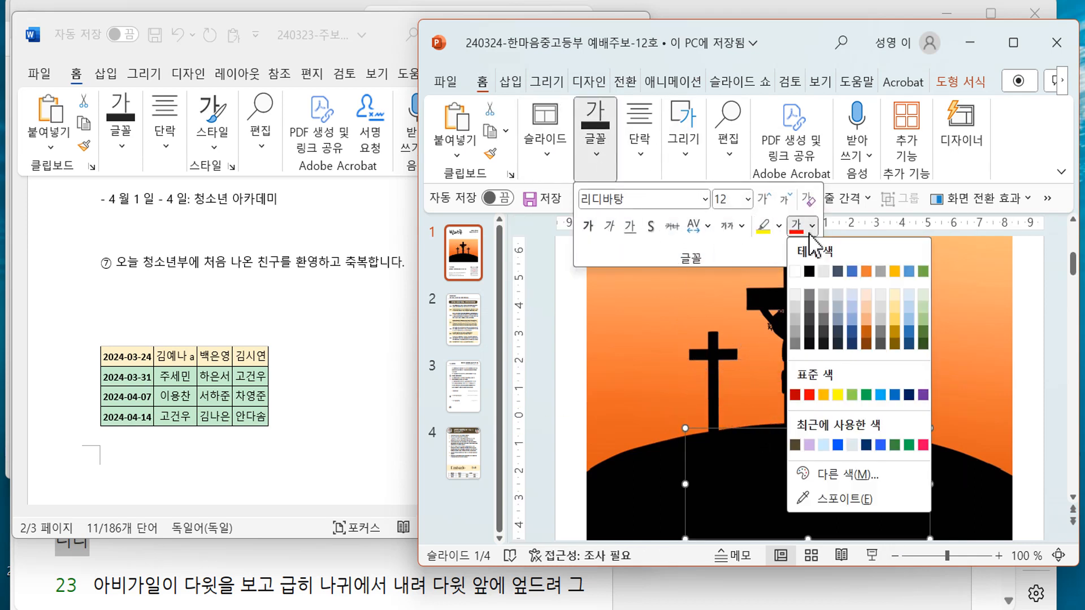
{"action": "left_click", "coordinate": [798, 274]}
{"action": "left_click", "coordinate": [1023, 47]}
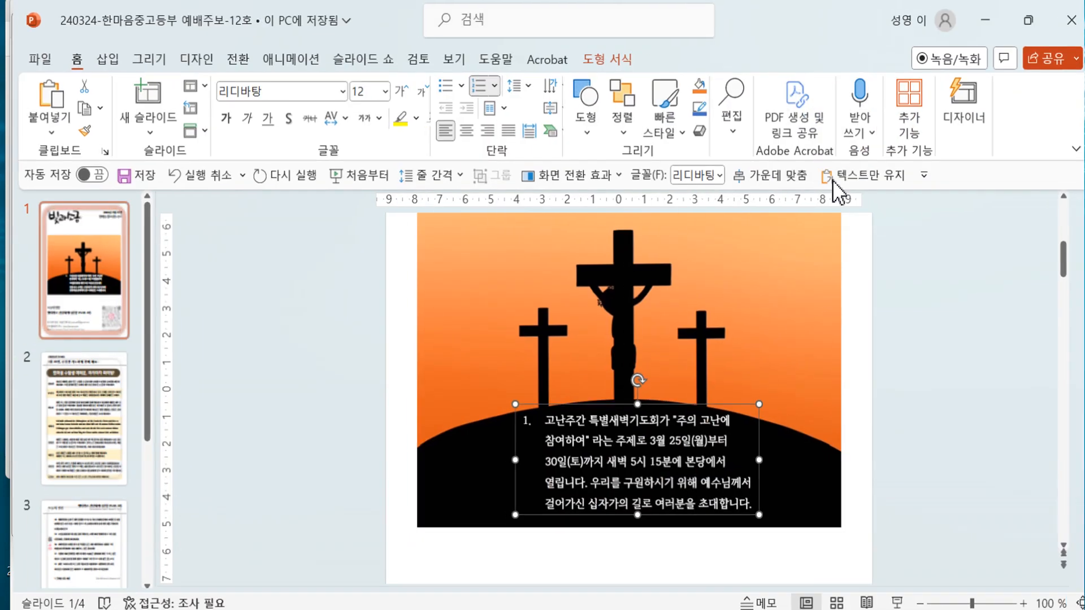
{"action": "scroll", "coordinate": [565, 367], "scroll_direction": "down", "scroll_amount": 1}
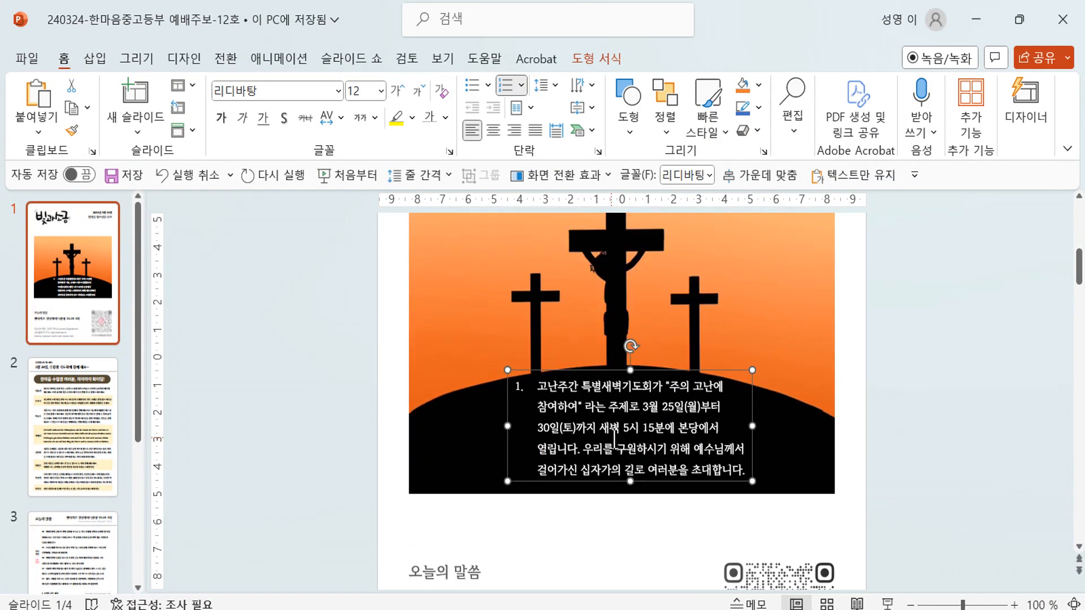
- Nudge the text box lower, center the text, and remove its 1. numbering
{"action": "left_click", "coordinate": [537, 370]}
{"action": "left_click_drag", "start_coordinate": [537, 371], "coordinate": [537, 383]}
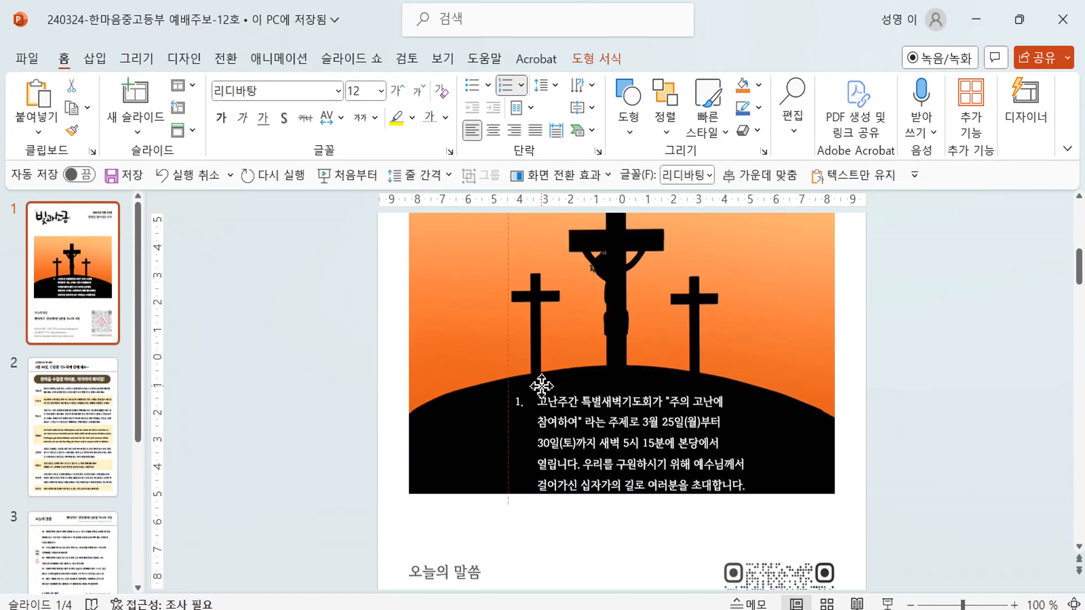
{"action": "left_click", "coordinate": [493, 130]}
{"action": "left_click", "coordinate": [552, 401]}
{"action": "key", "text": "BackSpace"}
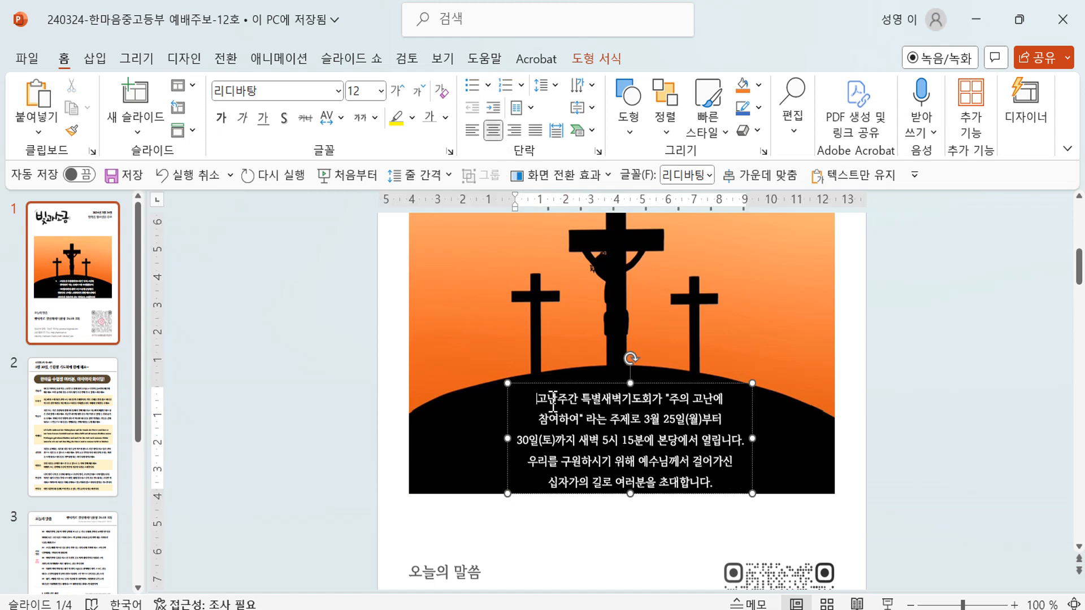
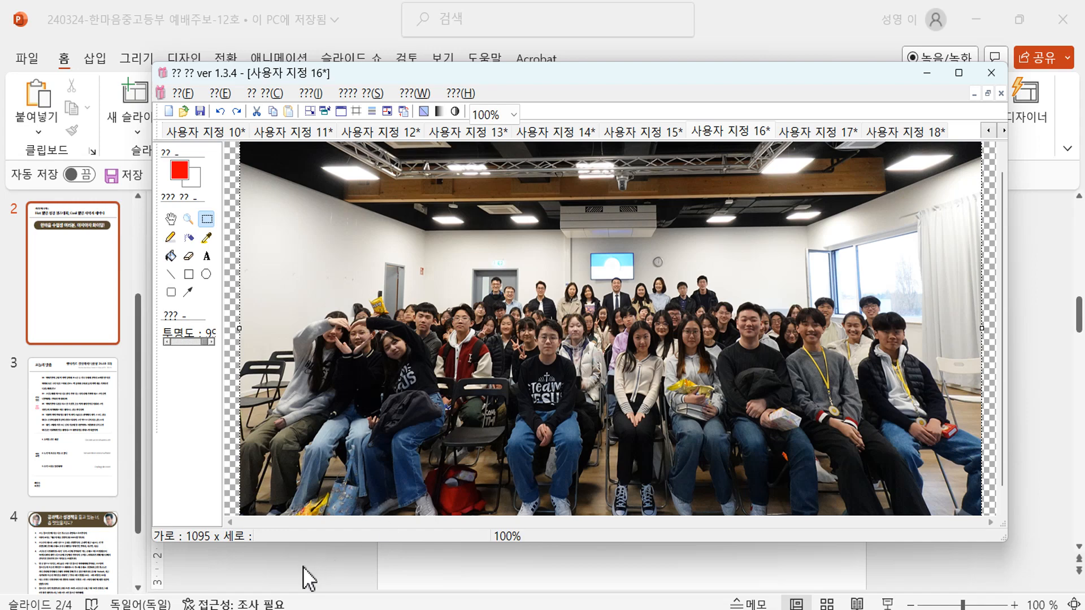
- Paste the group photo onto slide 2, then capture the third shared audience photo from the 한마음청소년부 chat
{"action": "key", "text": "ctrl+v"}
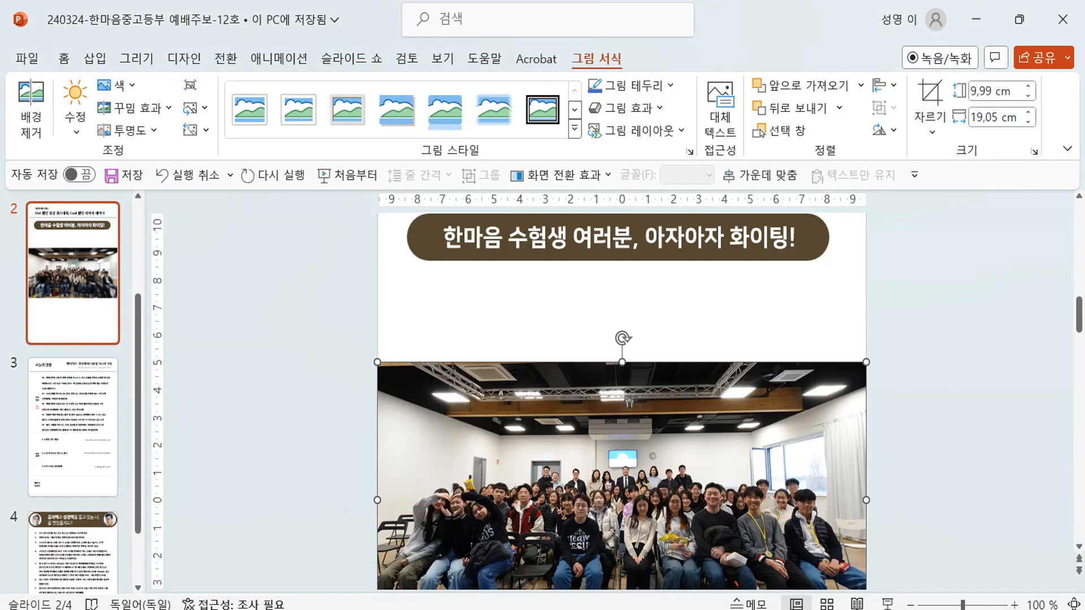
{"action": "mouse_move", "coordinate": [678, 609]}
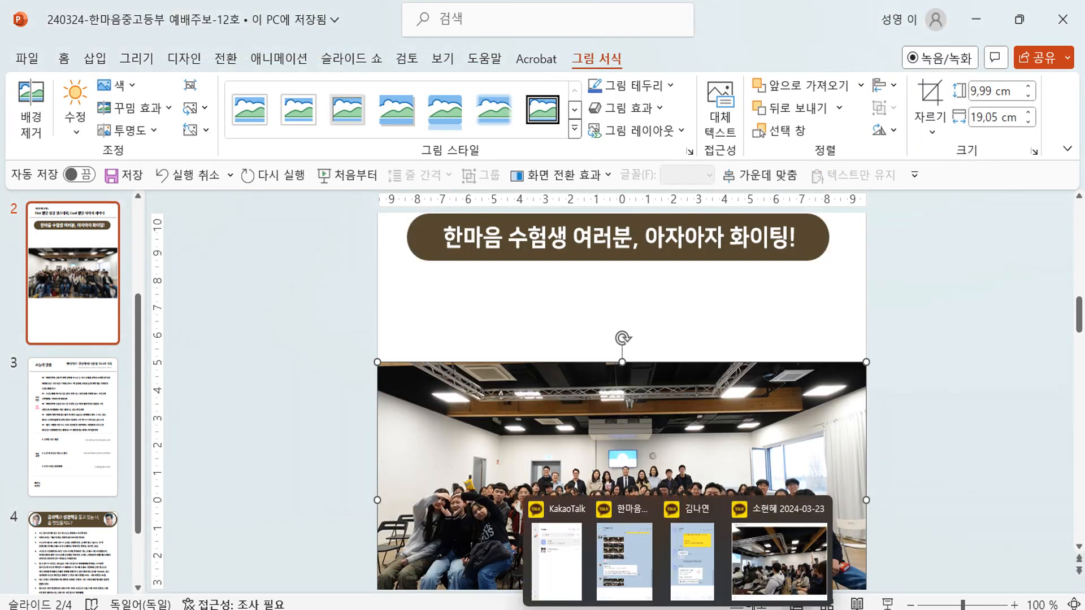
{"action": "left_click", "coordinate": [625, 572]}
{"action": "left_click", "coordinate": [392, 499]}
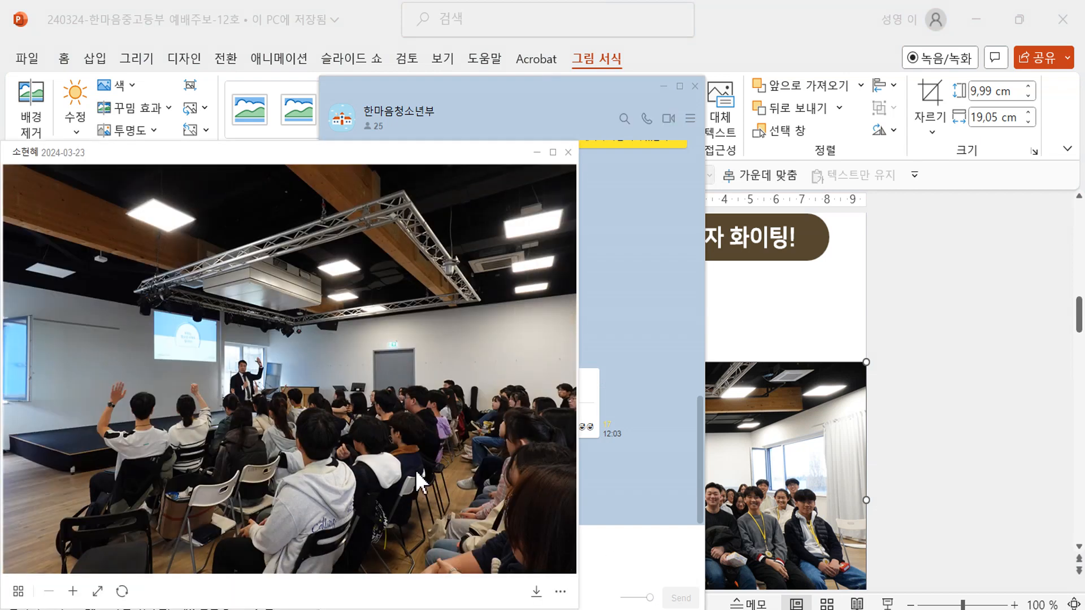
{"action": "left_click", "coordinate": [553, 368]}
{"action": "left_click", "coordinate": [554, 370]}
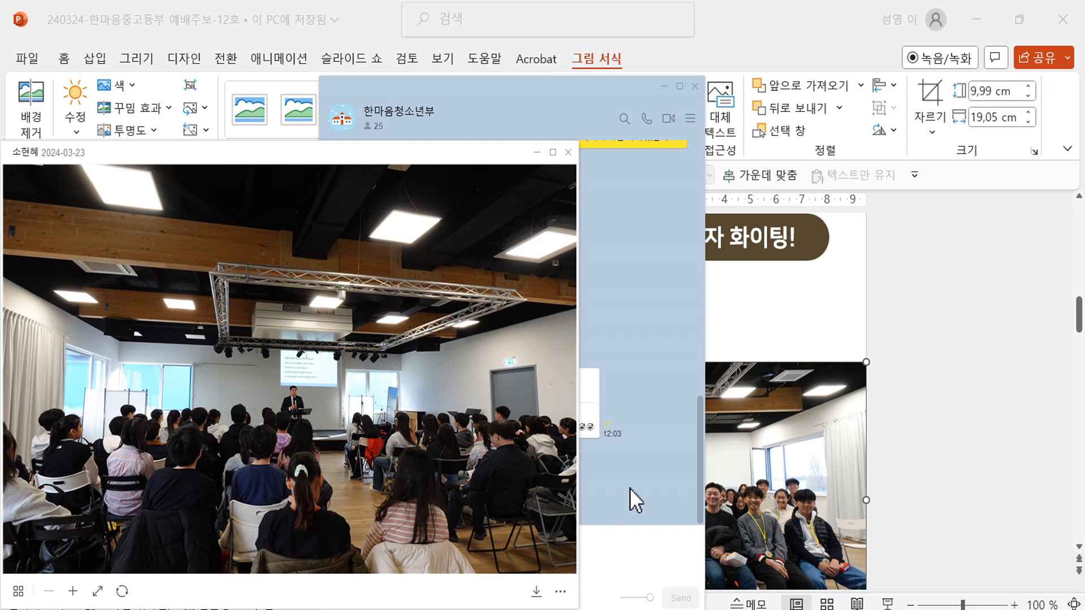
{"action": "key", "text": "ctrl+shift+c"}
{"action": "left_click_drag", "start_coordinate": [19, 261], "coordinate": [449, 551]}
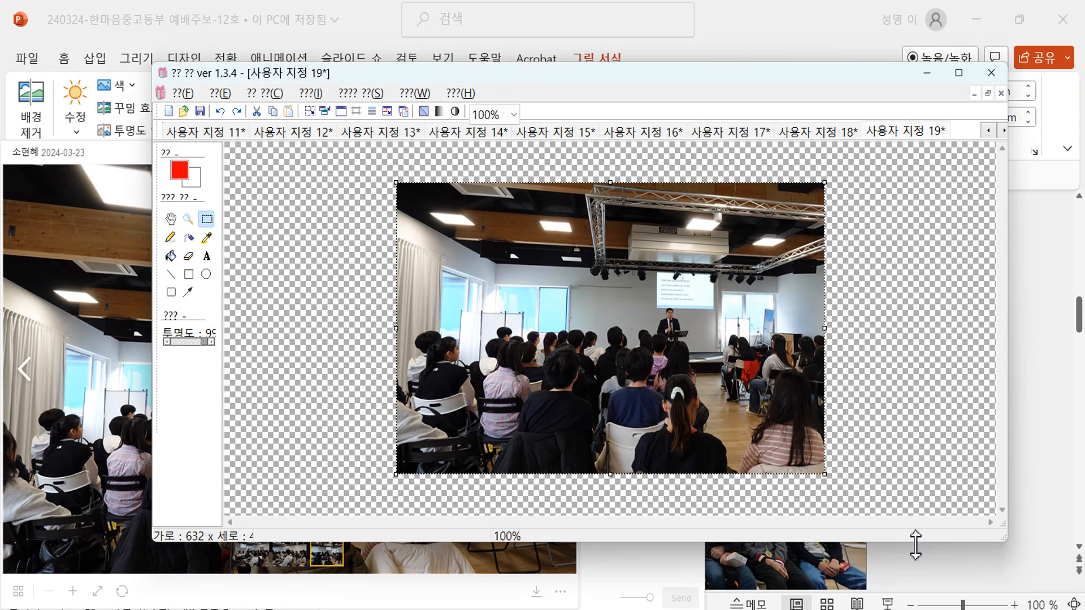
- Paste the captured audience photo onto slide 2 and move it up and right
{"action": "left_click", "coordinate": [954, 567]}
{"action": "key", "text": "ctrl+v"}
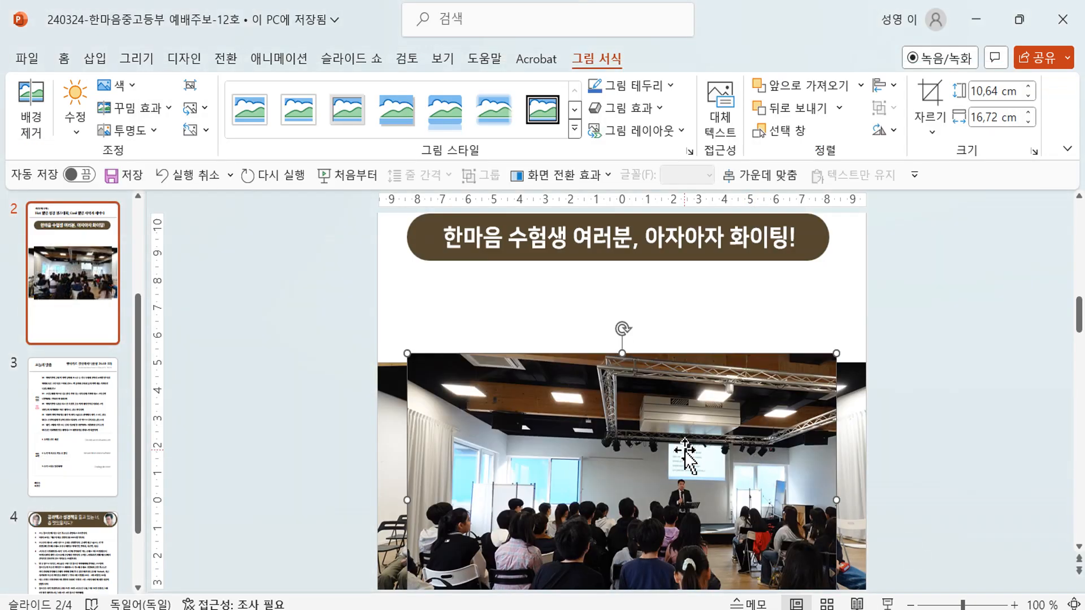
{"action": "left_click_drag", "start_coordinate": [683, 448], "coordinate": [850, 396]}
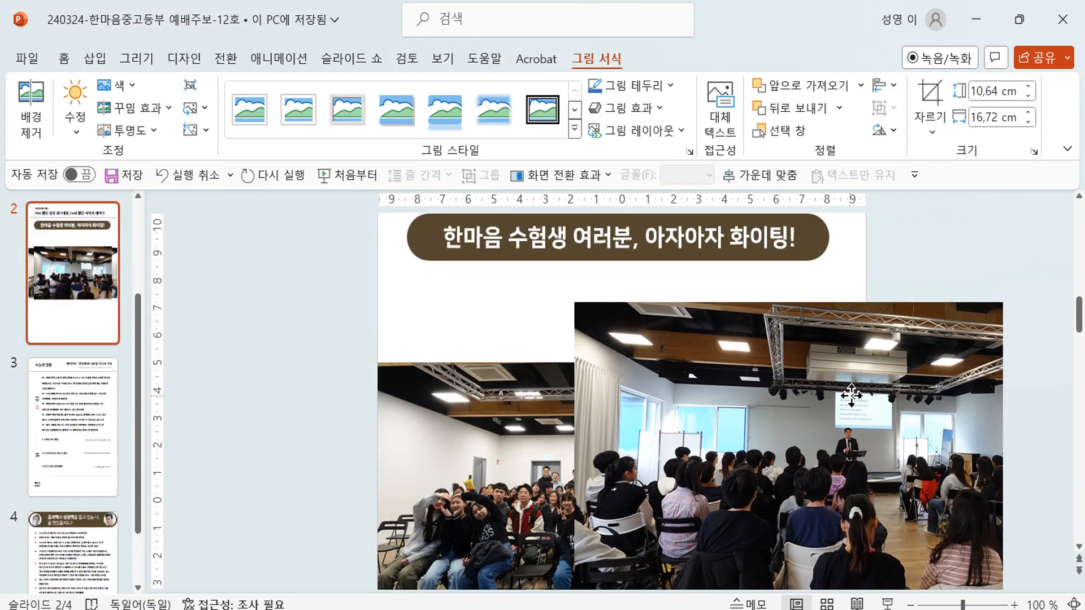
{"action": "scroll", "coordinate": [505, 489], "scroll_direction": "down", "scroll_amount": 3}
- Shrink the group photo to about half size and move it lower
{"action": "left_click", "coordinate": [517, 475]}
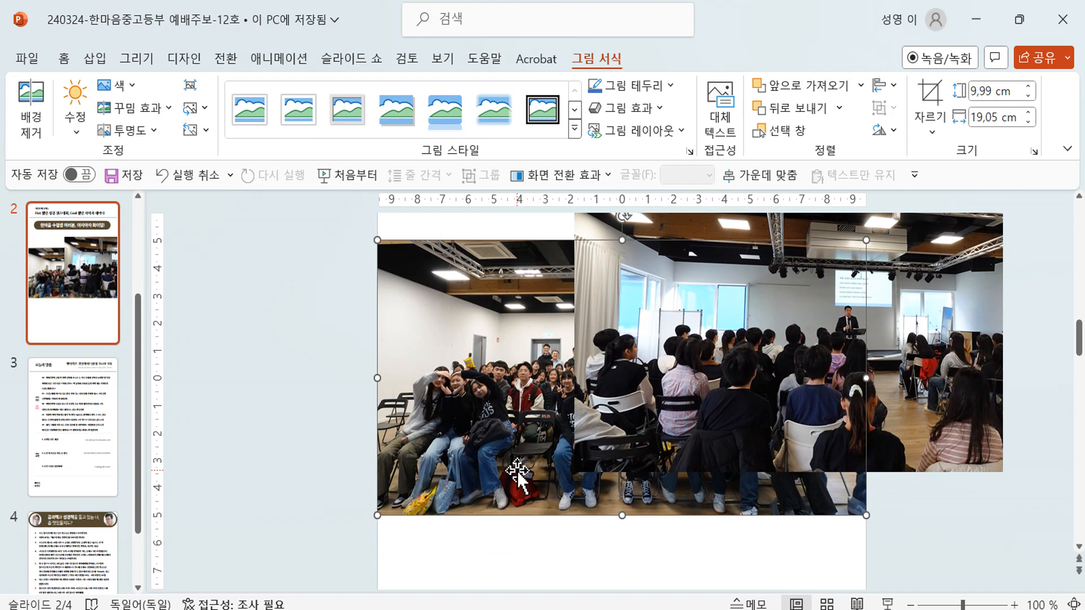
{"action": "left_click_drag", "start_coordinate": [867, 515], "coordinate": [625, 382]}
{"action": "left_click_drag", "start_coordinate": [553, 357], "coordinate": [556, 539]}
- Shrink the audience photo to about half size and place it beside the group photo
{"action": "left_click", "coordinate": [826, 395]}
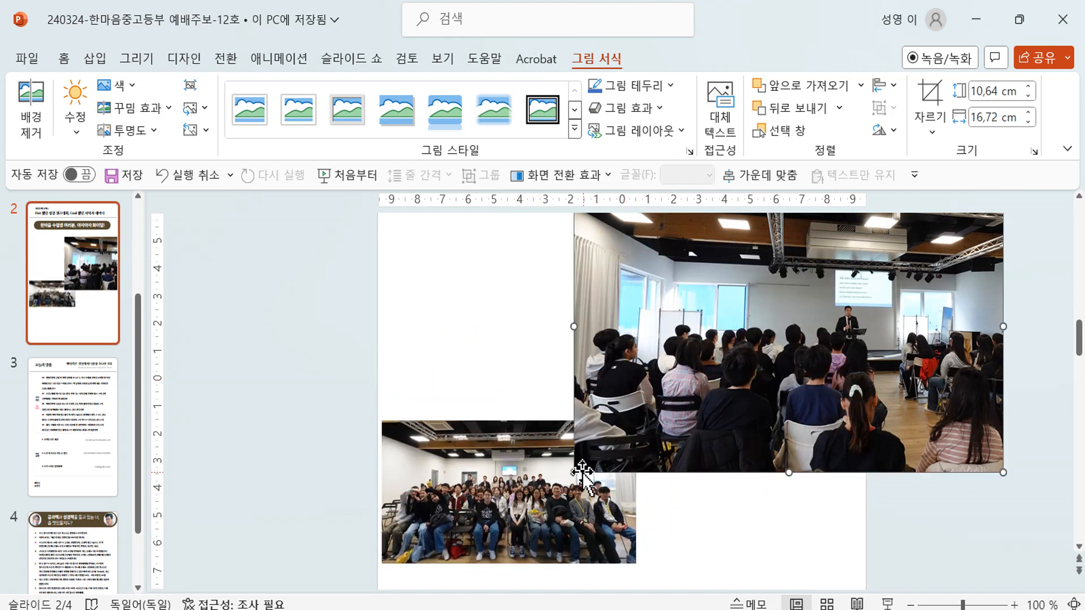
{"action": "left_click_drag", "start_coordinate": [576, 471], "coordinate": [804, 315]}
{"action": "left_click_drag", "start_coordinate": [904, 318], "coordinate": [736, 526]}
{"action": "left_click_drag", "start_coordinate": [835, 557], "coordinate": [847, 564]}
{"action": "left_click", "coordinate": [883, 557]}
{"action": "scroll", "coordinate": [881, 555], "scroll_direction": "up", "scroll_amount": 1}
{"action": "scroll", "coordinate": [880, 554], "scroll_direction": "down", "scroll_amount": 1}
{"action": "scroll", "coordinate": [880, 554], "scroll_direction": "up", "scroll_amount": 5}
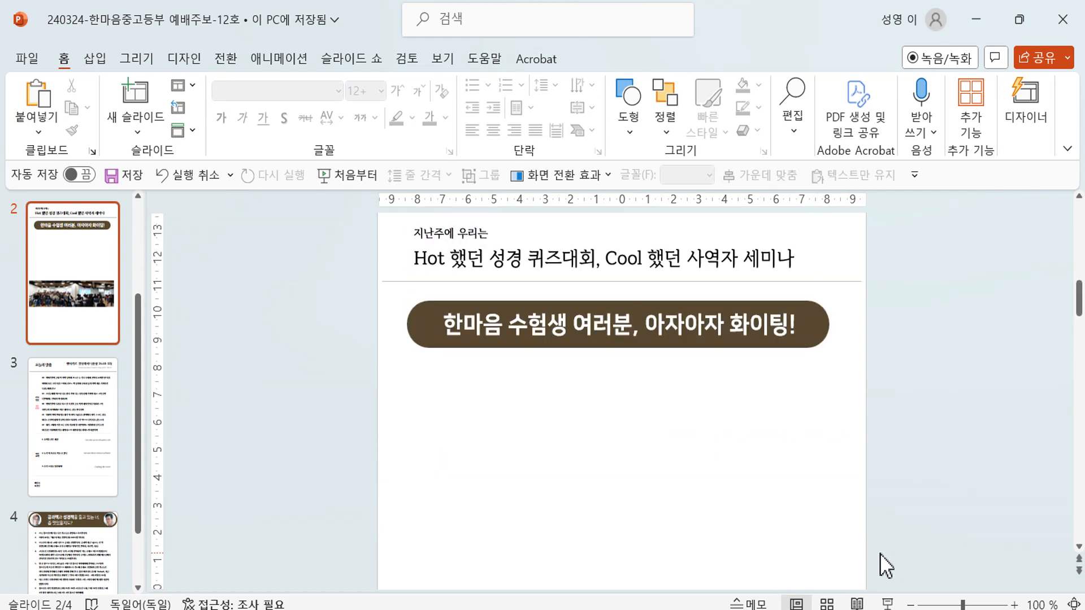
- Copy the stage and crowd photos from the image editor onto slide 2, shifted up-left
{"action": "key", "text": "alt+Tab"}
{"action": "left_click", "coordinate": [203, 131]}
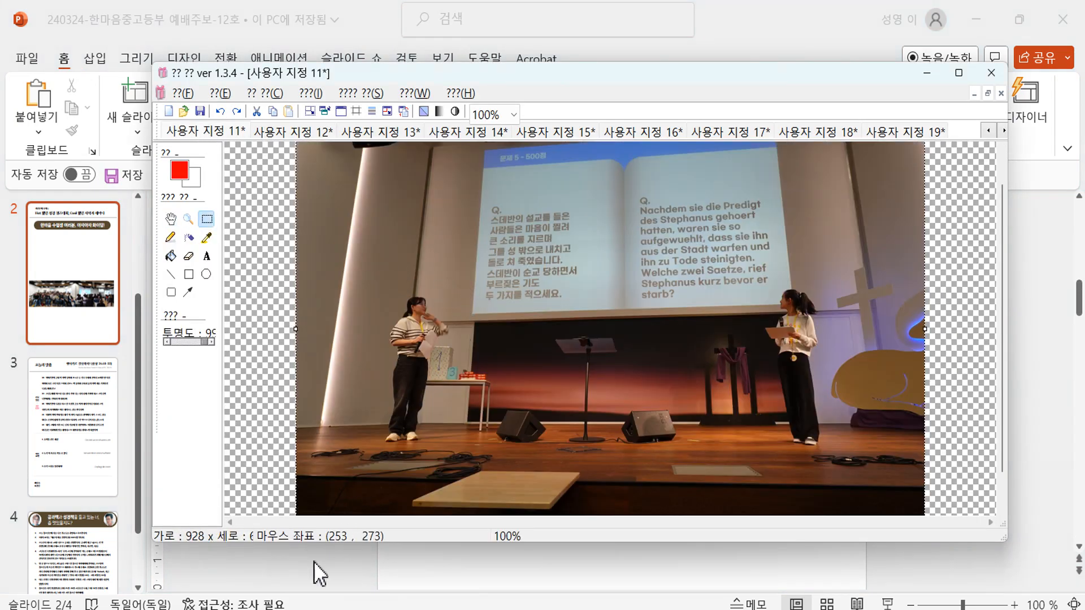
{"action": "key", "text": "alt+Tab"}
{"action": "key", "text": "ctrl+v"}
{"action": "left_click_drag", "start_coordinate": [376, 409], "coordinate": [311, 363]}
{"action": "key", "text": "alt+Tab"}
{"action": "left_click", "coordinate": [286, 131]}
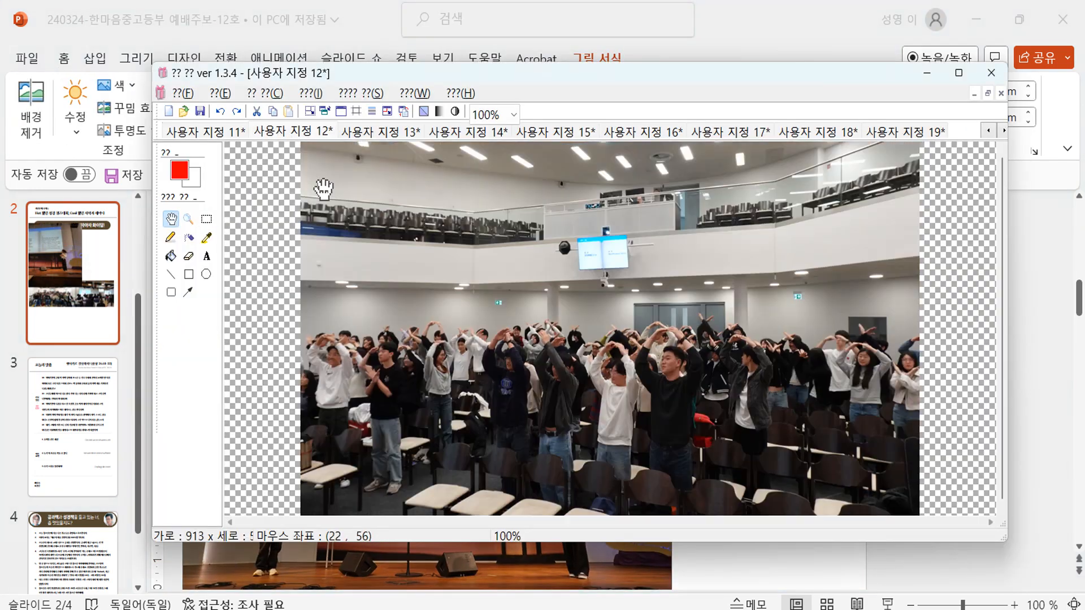
{"action": "key", "text": "alt+Tab"}
{"action": "key", "text": "ctrl+v"}
{"action": "left_click_drag", "start_coordinate": [435, 431], "coordinate": [325, 323]}
- Add the kids photo over the crowd photo and the hall photo higher up on slide 2
{"action": "key", "text": "alt+Tab"}
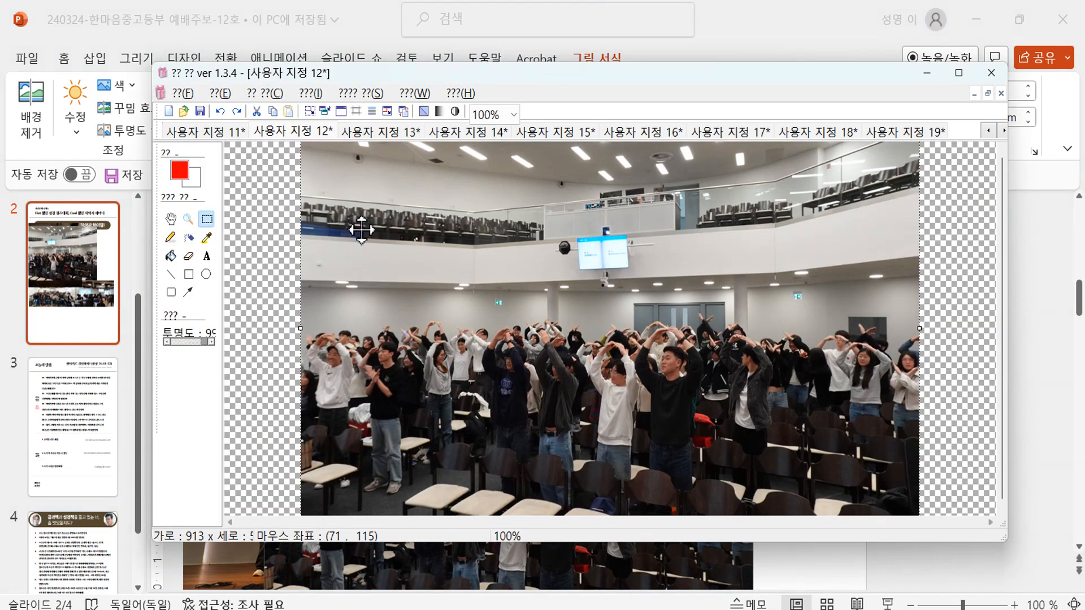
{"action": "left_click", "coordinate": [382, 136]}
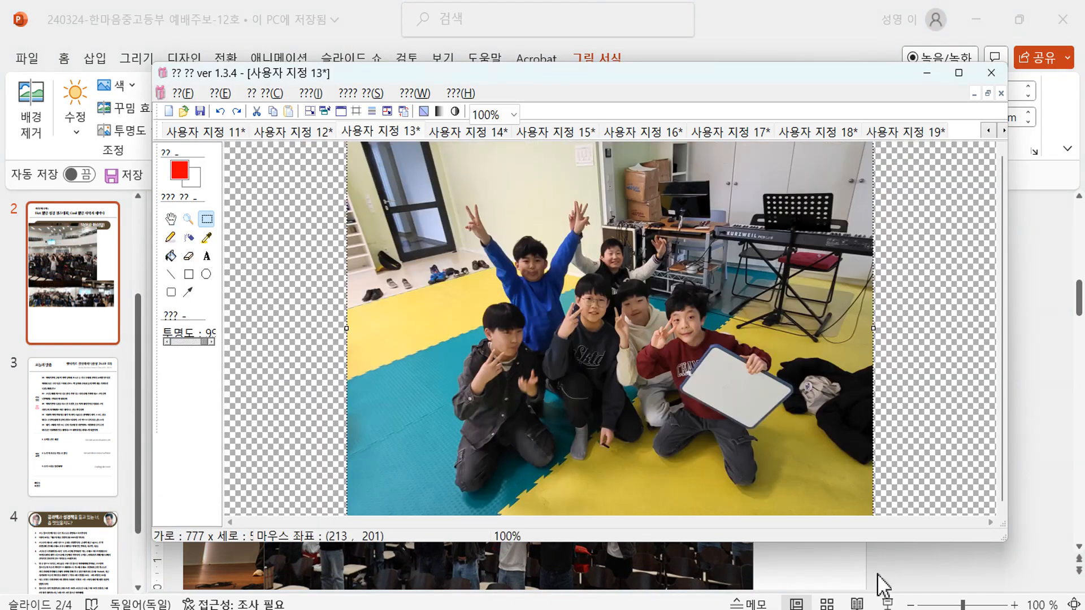
{"action": "key", "text": "alt+Tab"}
{"action": "key", "text": "ctrl+v"}
{"action": "left_click_drag", "start_coordinate": [475, 410], "coordinate": [496, 358]}
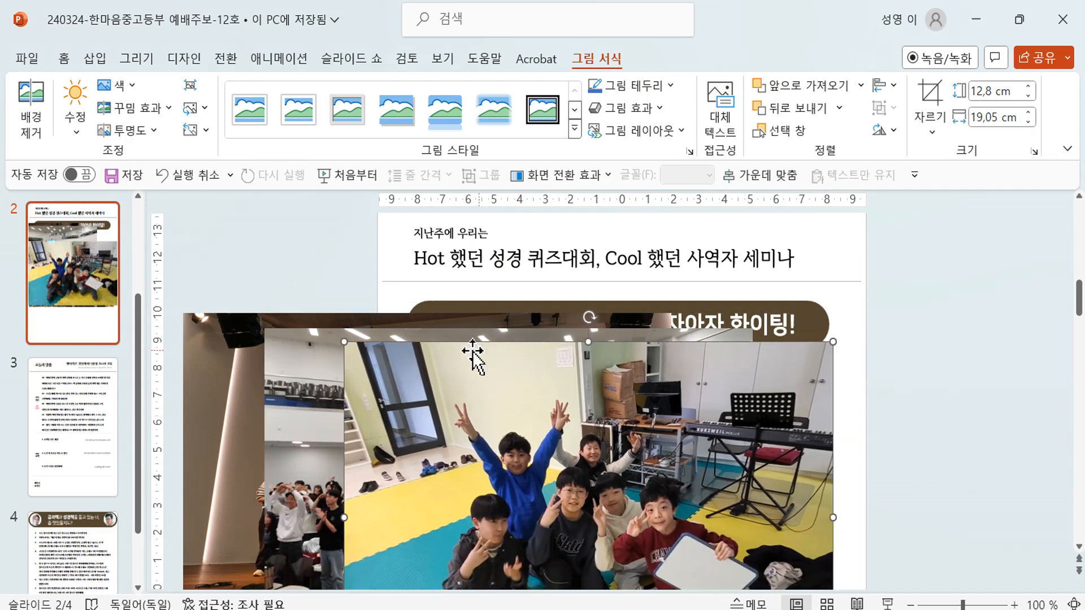
{"action": "key", "text": "alt+Tab"}
{"action": "left_click", "coordinate": [486, 114]}
{"action": "left_click", "coordinate": [445, 132]}
{"action": "left_click", "coordinate": [446, 133]}
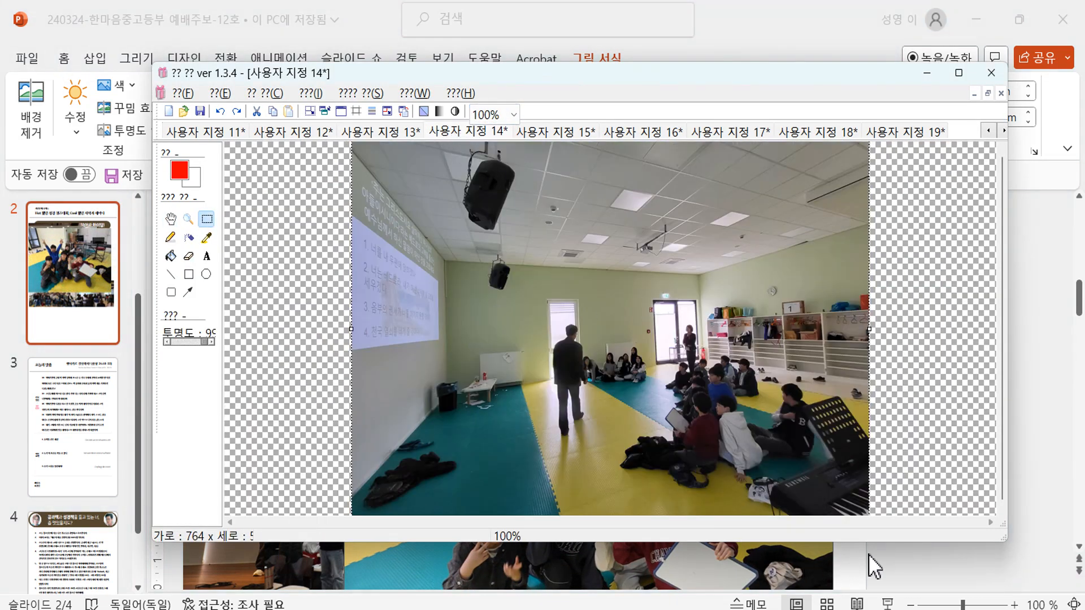
{"action": "key", "text": "alt+Tab"}
{"action": "key", "text": "ctrl+v"}
{"action": "left_click_drag", "start_coordinate": [690, 456], "coordinate": [671, 412]}
- Add the classroom photo to slide 2, nudged upward
{"action": "key", "text": "alt+Tab"}
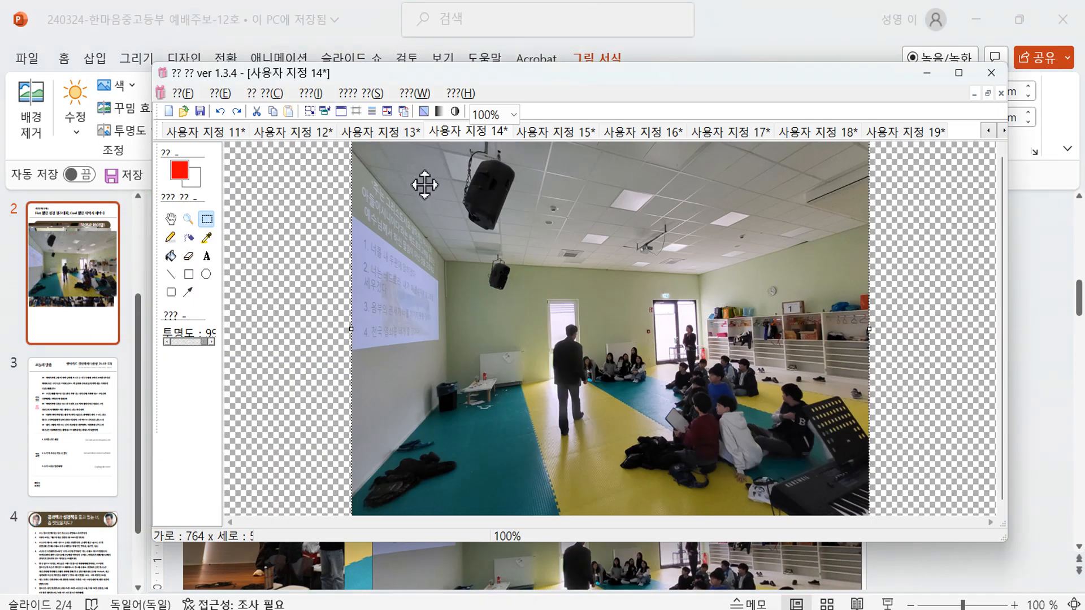
{"action": "left_click", "coordinate": [560, 138]}
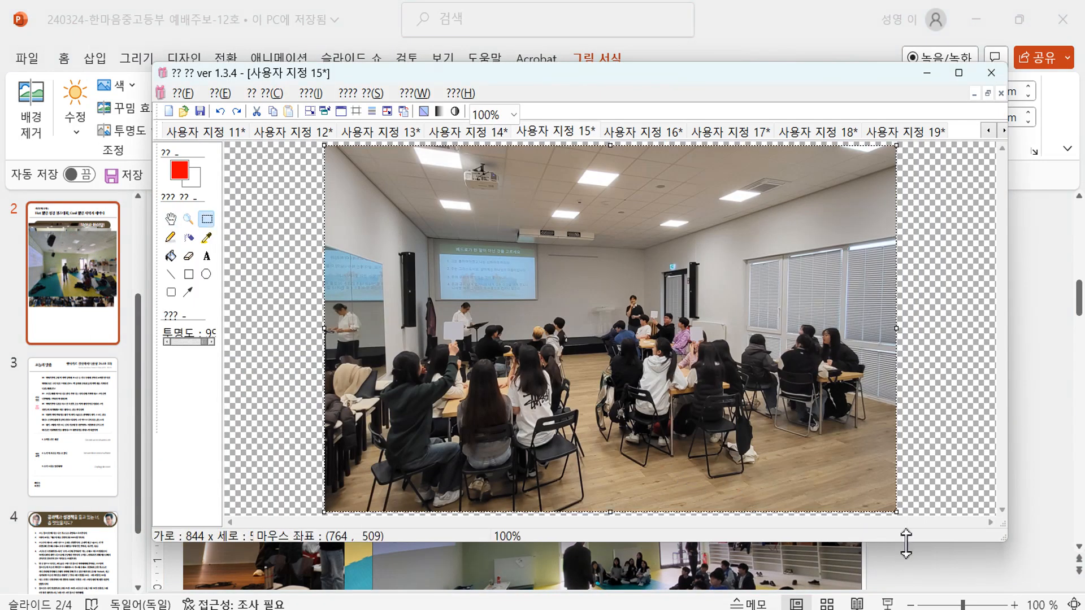
{"action": "key", "text": "alt+Tab"}
{"action": "key", "text": "ctrl+v"}
{"action": "left_click_drag", "start_coordinate": [744, 424], "coordinate": [753, 399]}
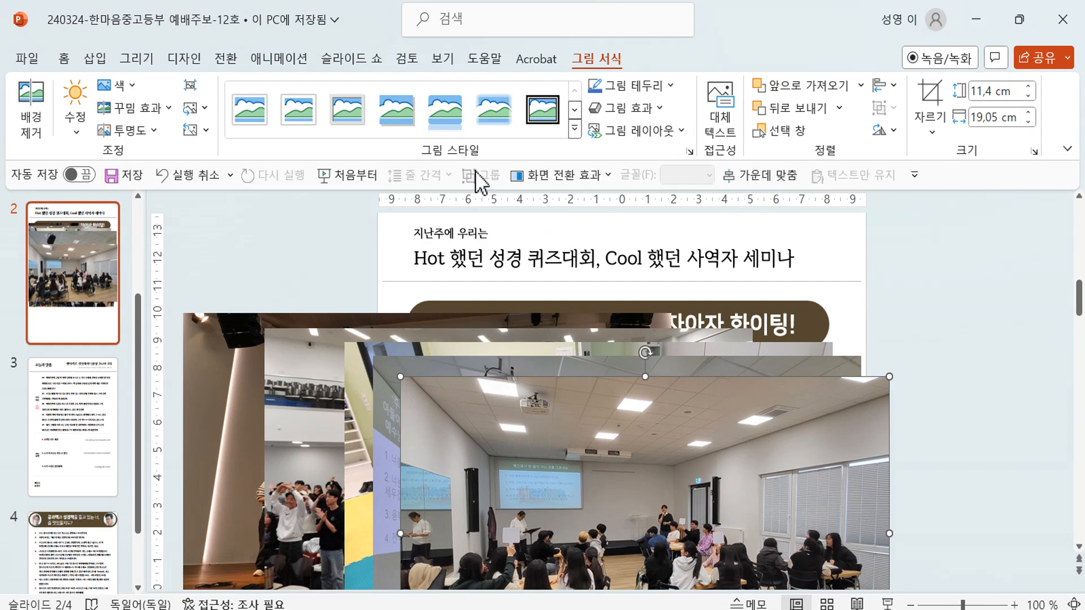
{"action": "key", "text": "alt+Tab"}
{"action": "left_click", "coordinate": [622, 131]}
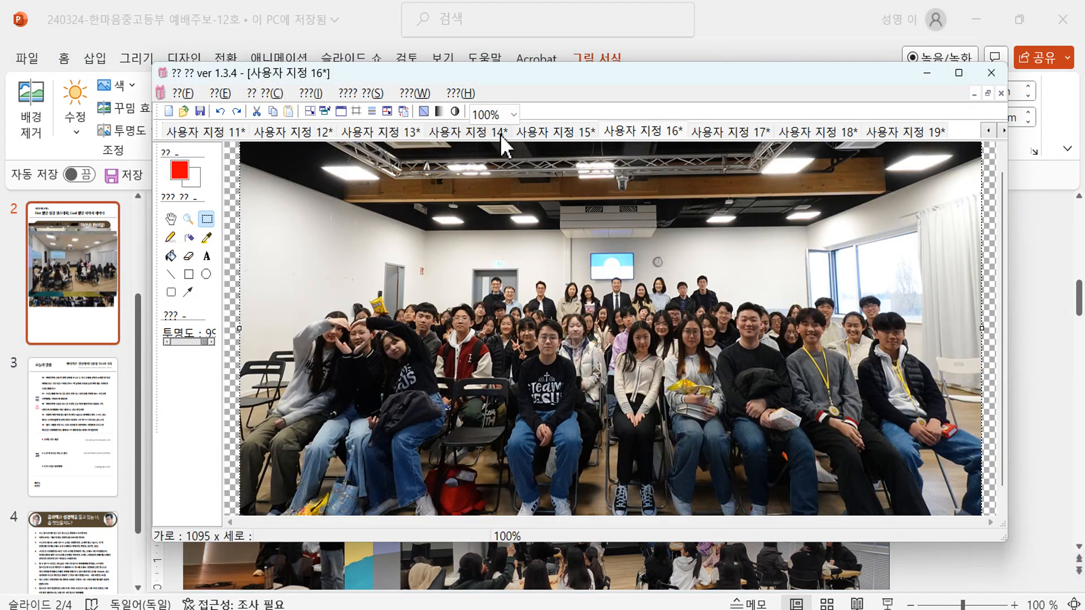
- Go back to the earliest saved images in the editor and pick the prize-box group photo
{"action": "left_click", "coordinate": [196, 131]}
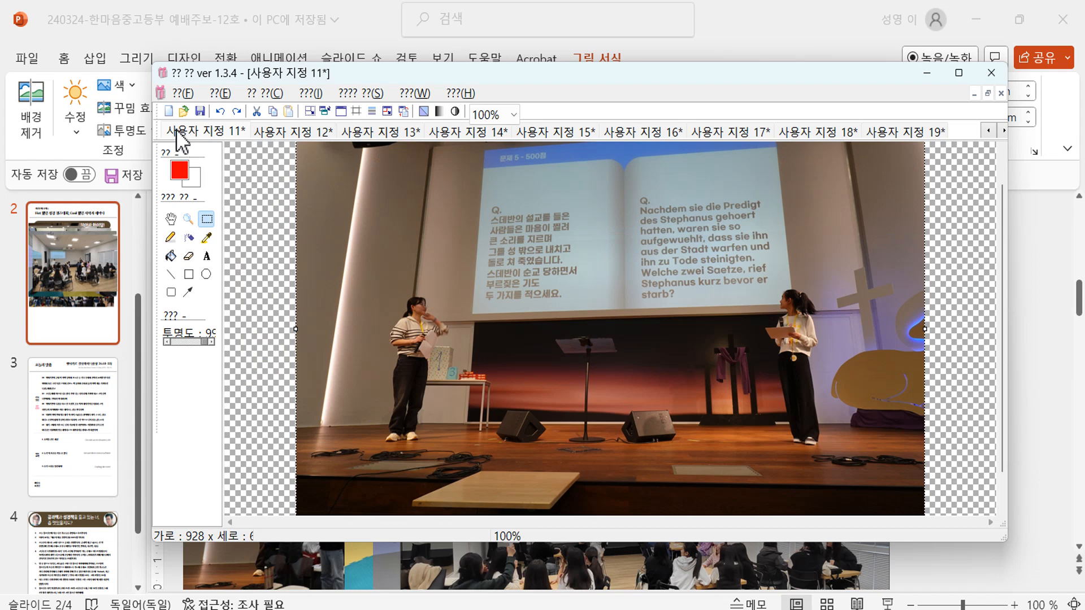
{"action": "left_click", "coordinate": [201, 135]}
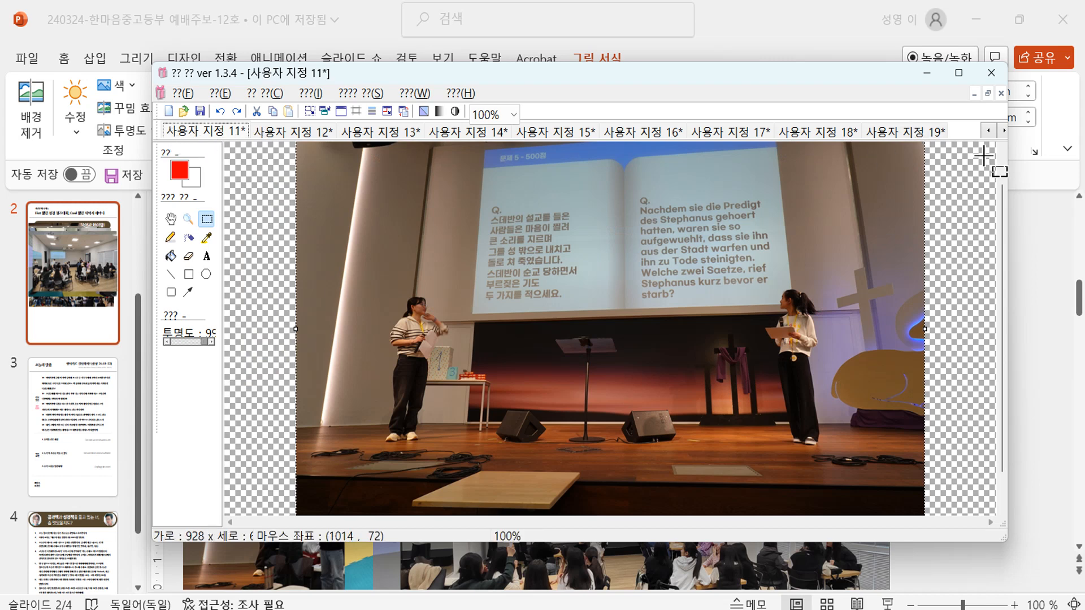
{"action": "left_click", "coordinate": [988, 131]}
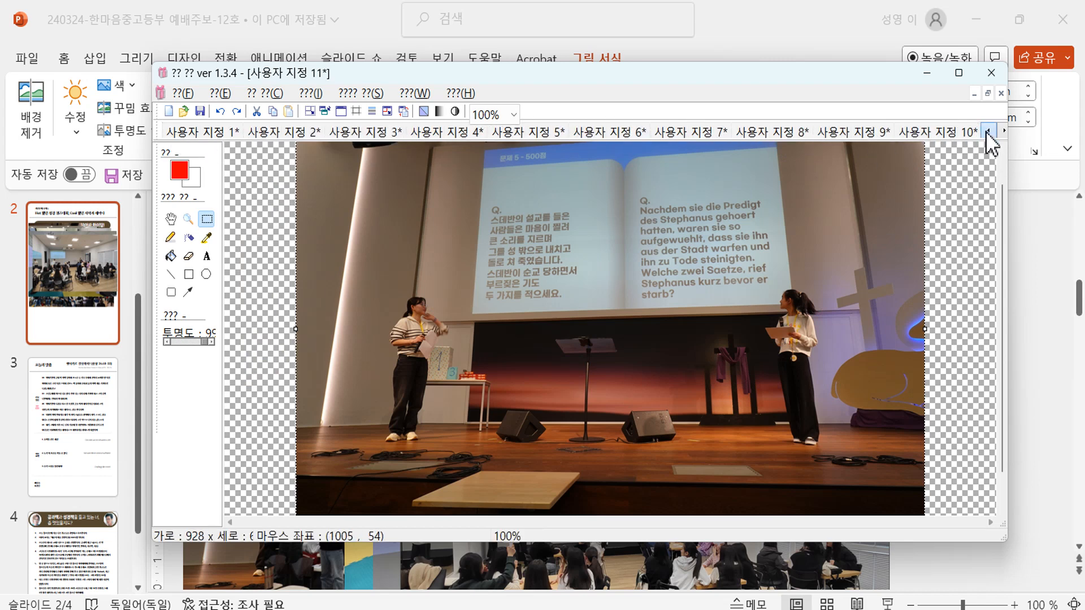
{"action": "left_click", "coordinate": [248, 131]}
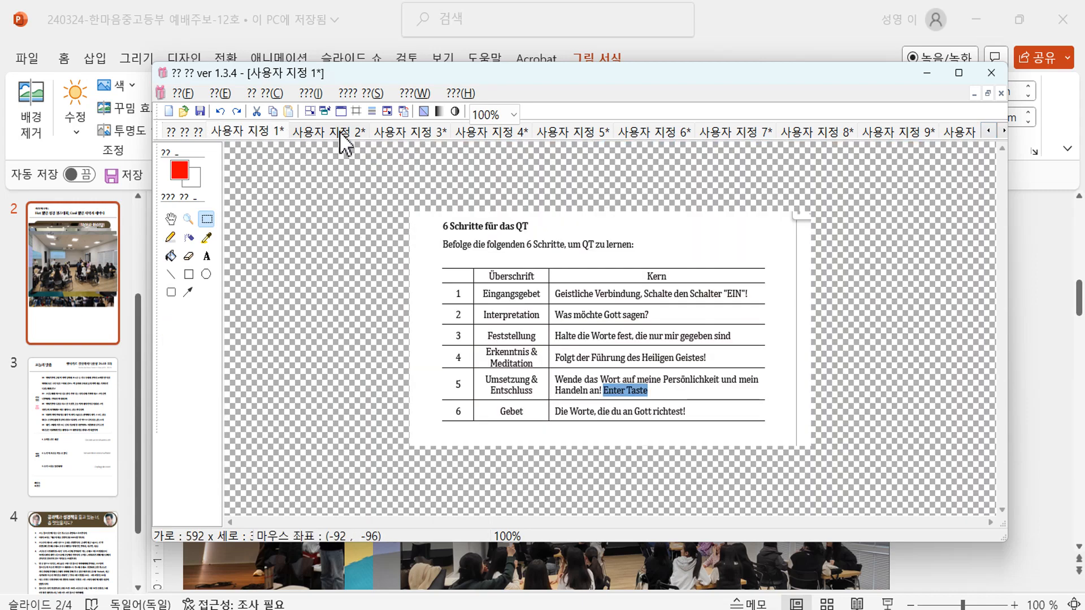
{"action": "left_click", "coordinate": [340, 131]}
{"action": "left_click", "coordinate": [403, 132]}
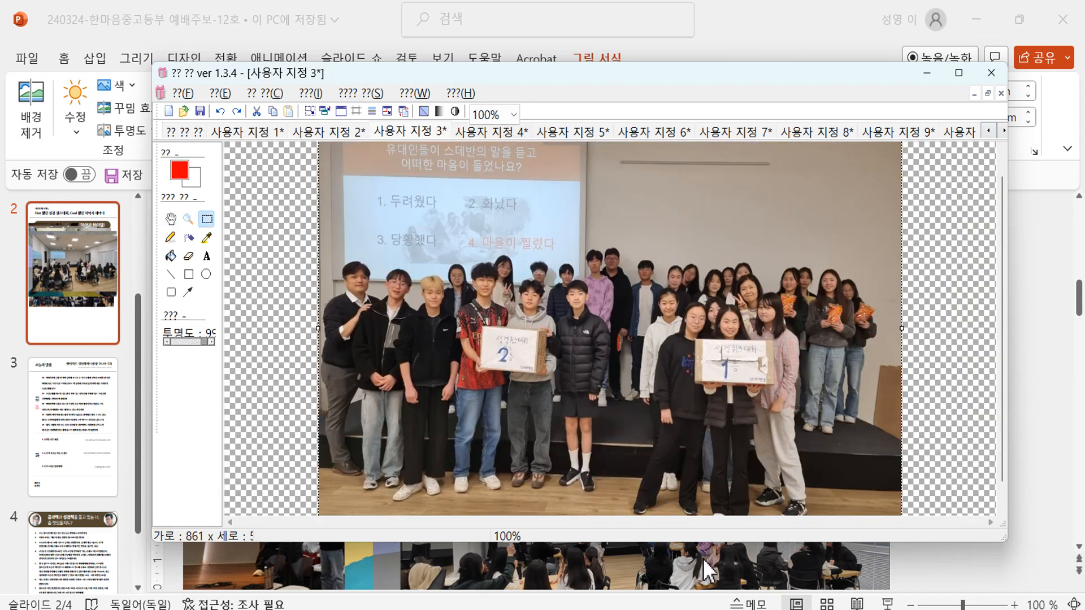
{"action": "left_click", "coordinate": [854, 574]}
- Paste the next several event photos from the editor onto slide 2
{"action": "key", "text": "alt+Tab"}
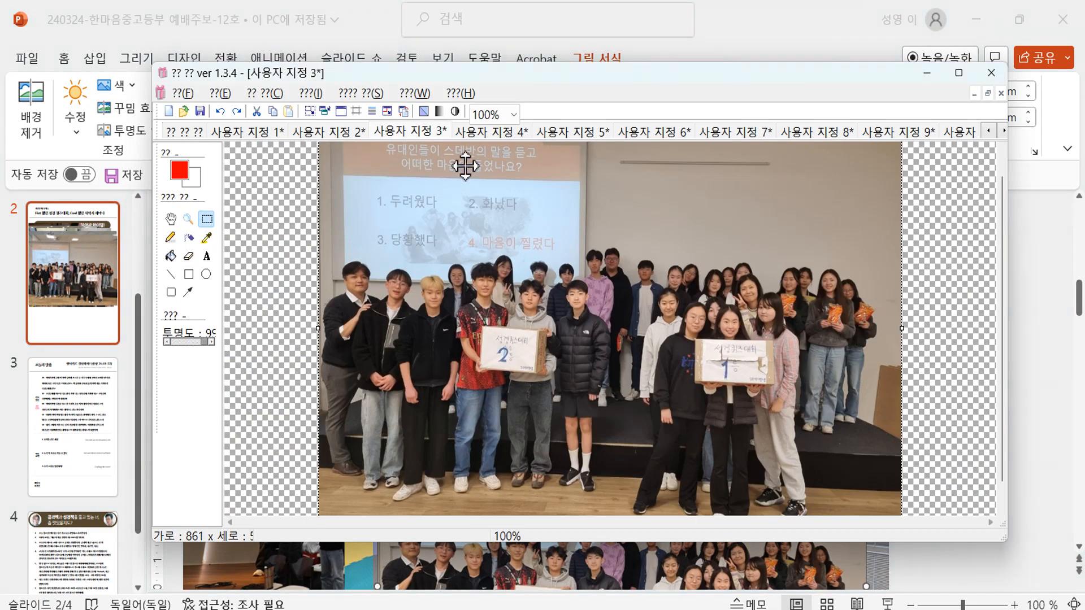
{"action": "left_click", "coordinate": [473, 137]}
{"action": "left_click", "coordinate": [633, 568]}
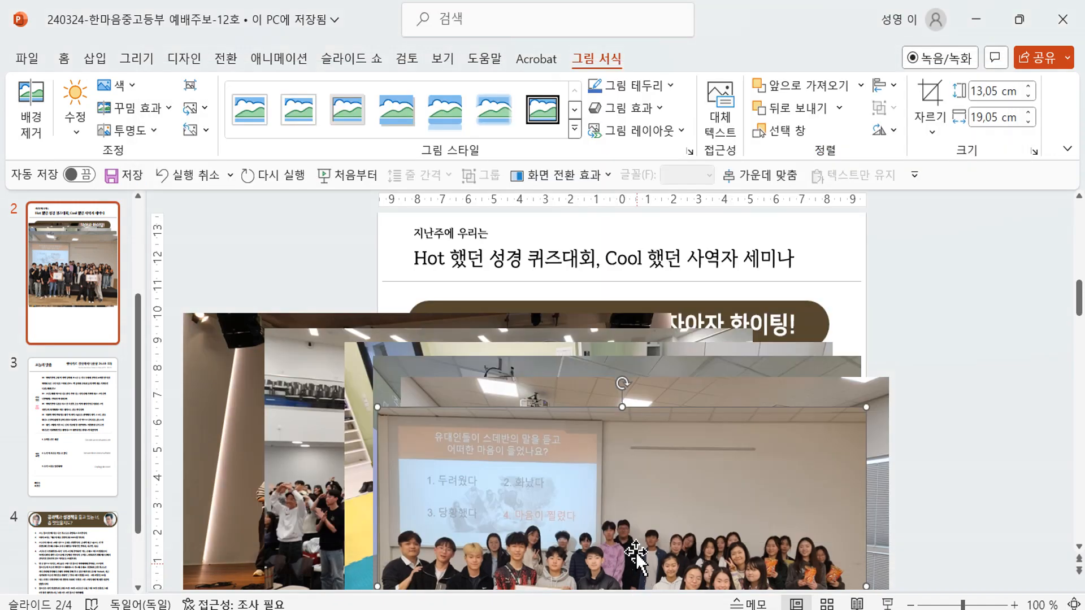
{"action": "key", "text": "alt+Tab"}
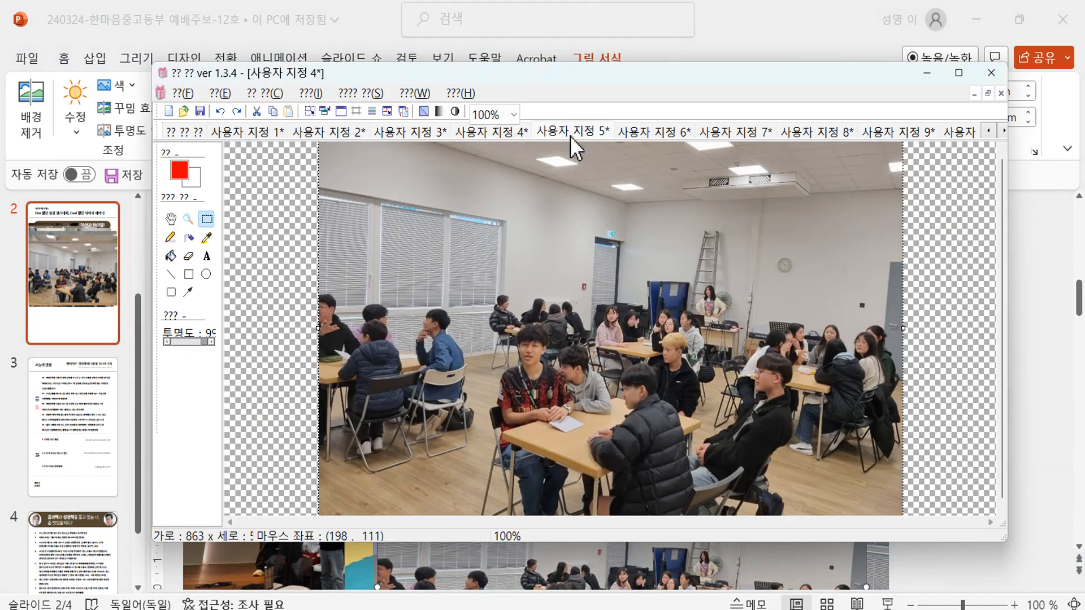
{"action": "left_click", "coordinate": [571, 133]}
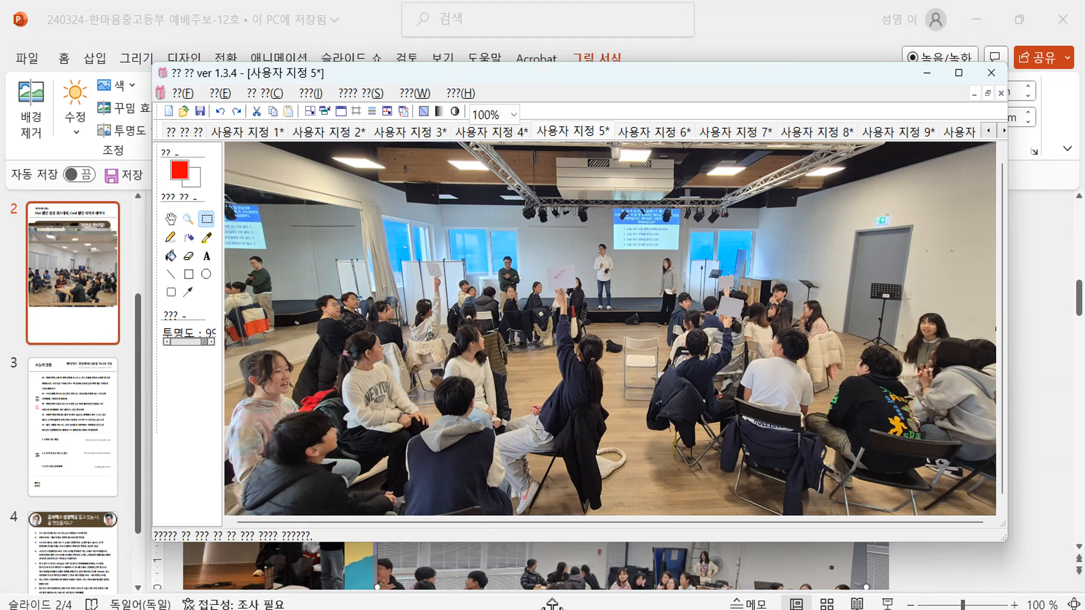
{"action": "left_click", "coordinate": [562, 582]}
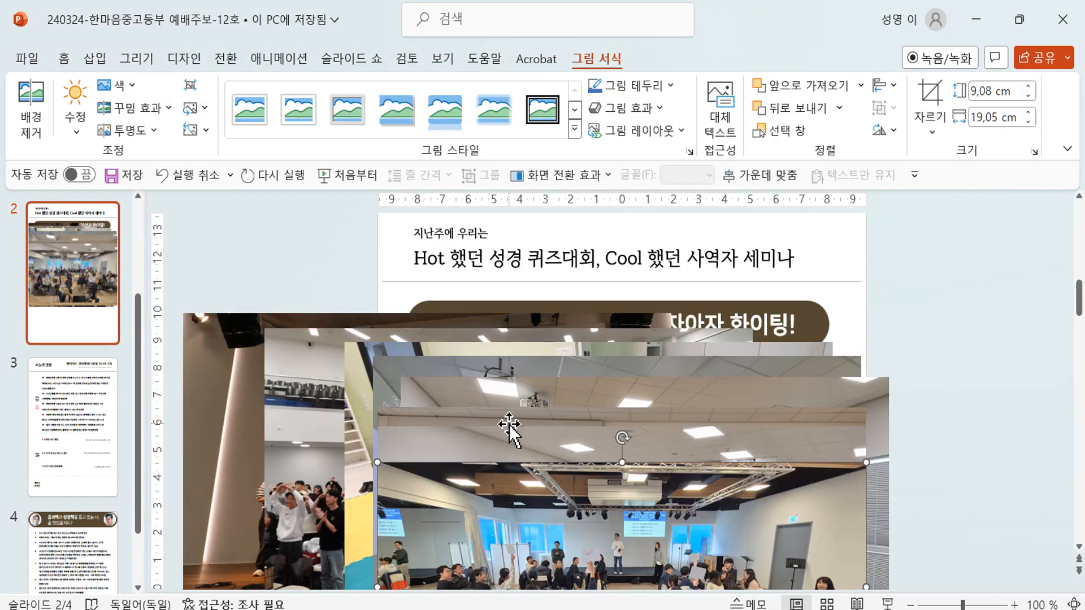
{"action": "key", "text": "alt+Tab"}
{"action": "left_click", "coordinate": [650, 134]}
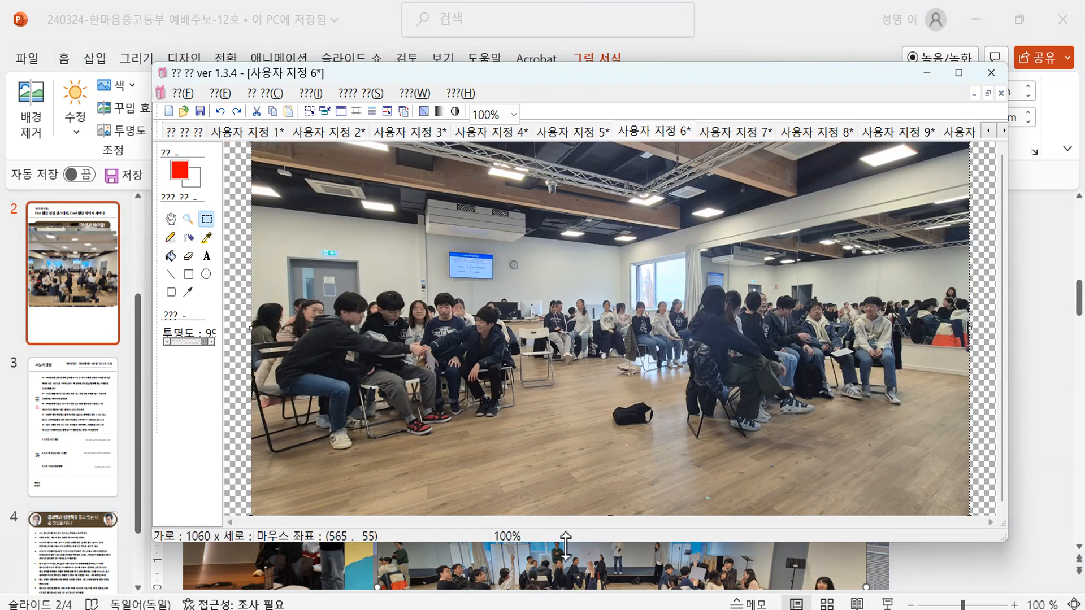
{"action": "left_click", "coordinate": [588, 575]}
{"action": "key", "text": "ctrl+v"}
- Paste the remaining event photos, ending with the group photo, onto slide 2's pile
{"action": "key", "text": "alt+Tab"}
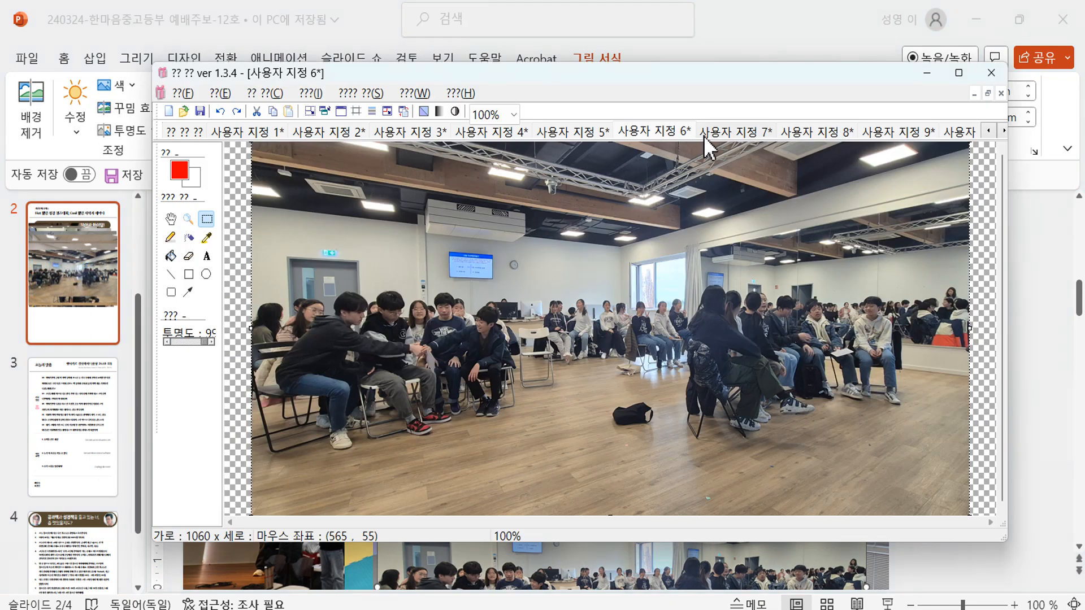
{"action": "left_click", "coordinate": [714, 130]}
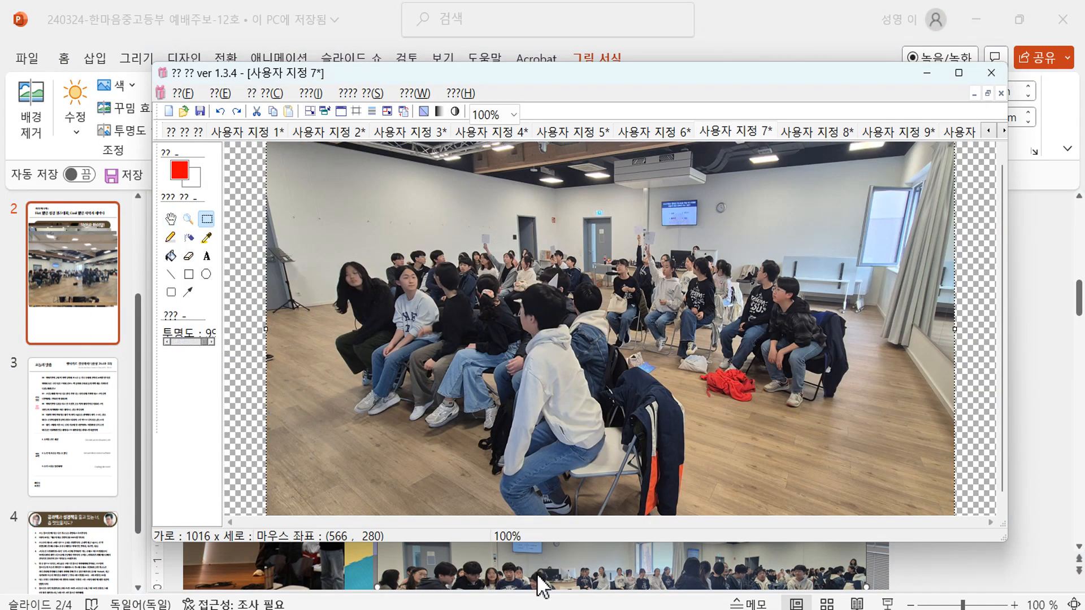
{"action": "left_click", "coordinate": [541, 587]}
{"action": "key", "text": "alt+Tab"}
{"action": "left_click", "coordinate": [808, 131]}
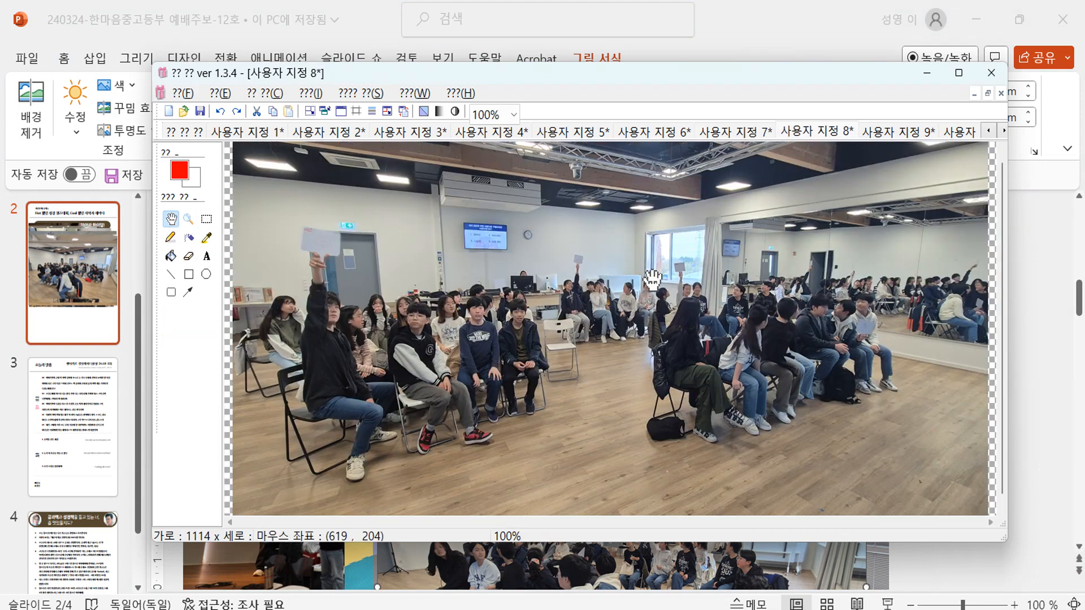
{"action": "left_click", "coordinate": [534, 557]}
{"action": "key", "text": "ctrl+v"}
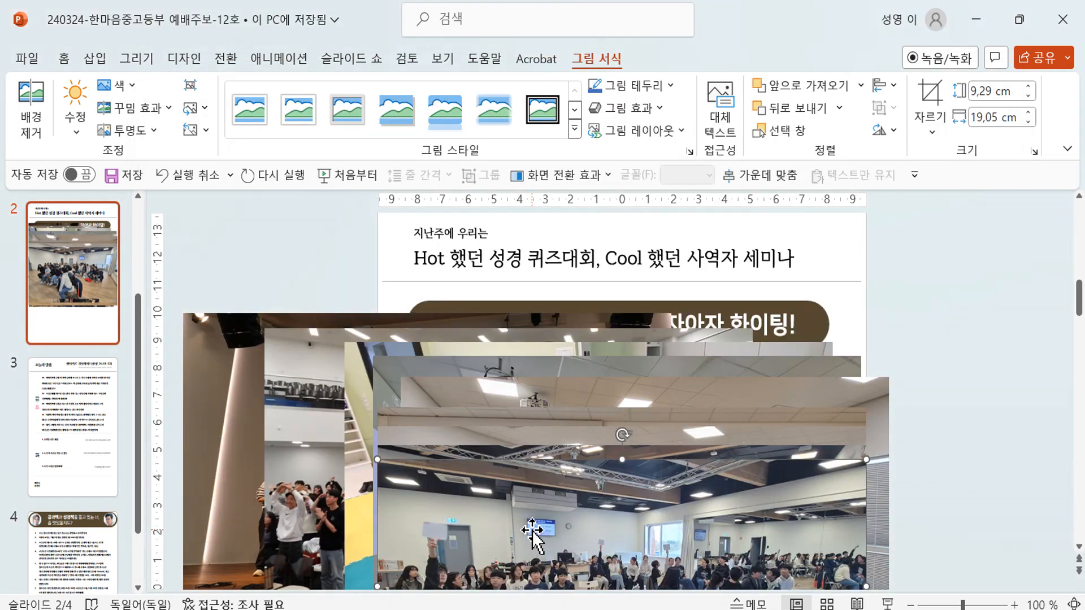
{"action": "key", "text": "alt+Tab"}
{"action": "left_click", "coordinate": [878, 132]}
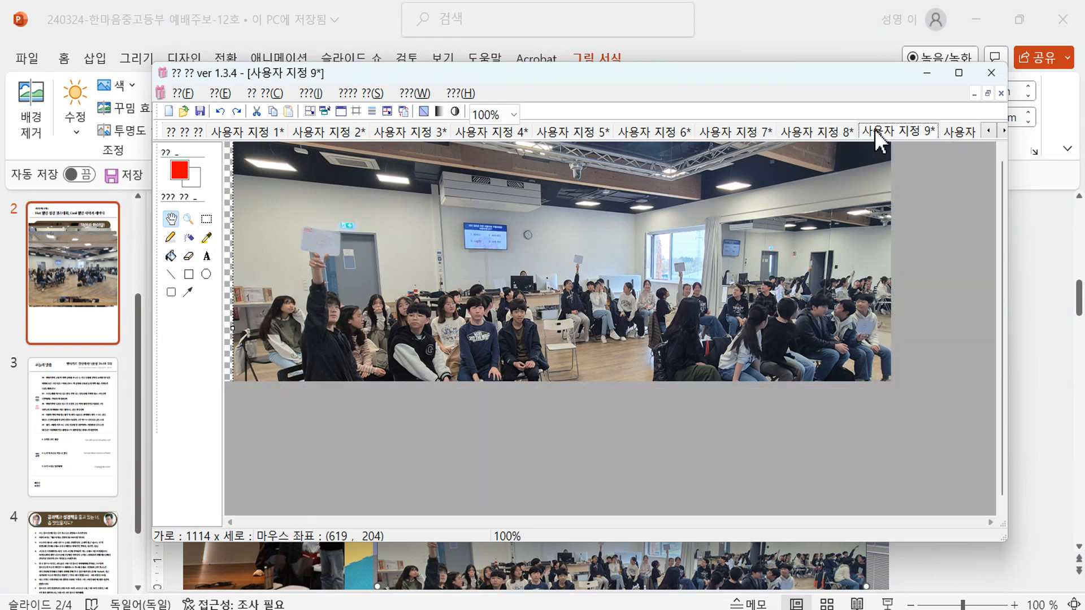
{"action": "key", "text": "alt+Tab"}
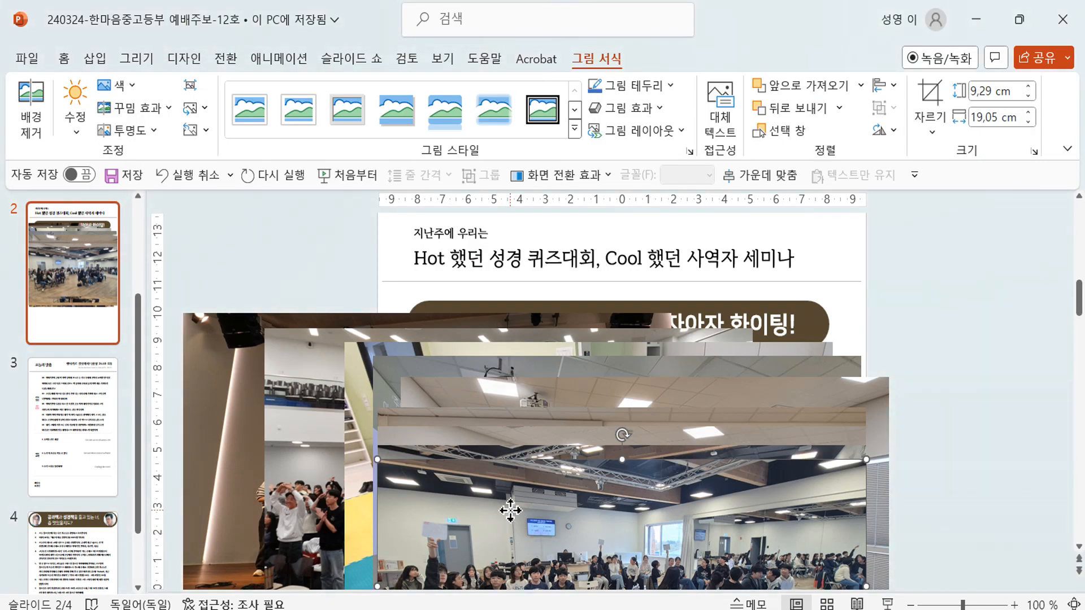
{"action": "key", "text": "ctrl+v"}
{"action": "left_click_drag", "start_coordinate": [499, 416], "coordinate": [493, 401]}
- Marquee-select the whole pile of pasted photos on slide 2
{"action": "key", "text": "alt+Tab"}
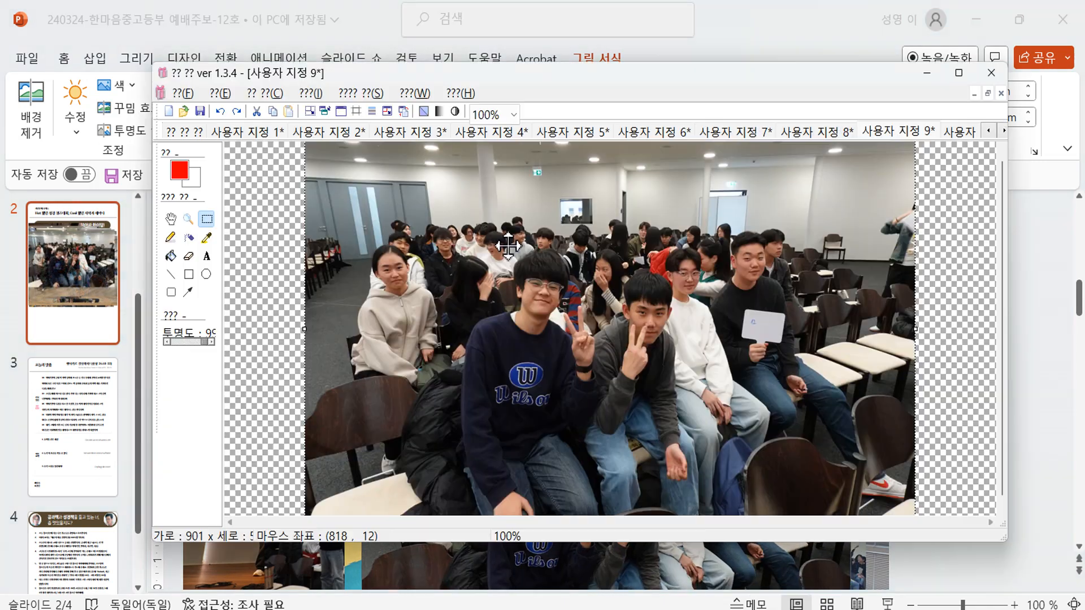
{"action": "key", "text": "alt+Tab"}
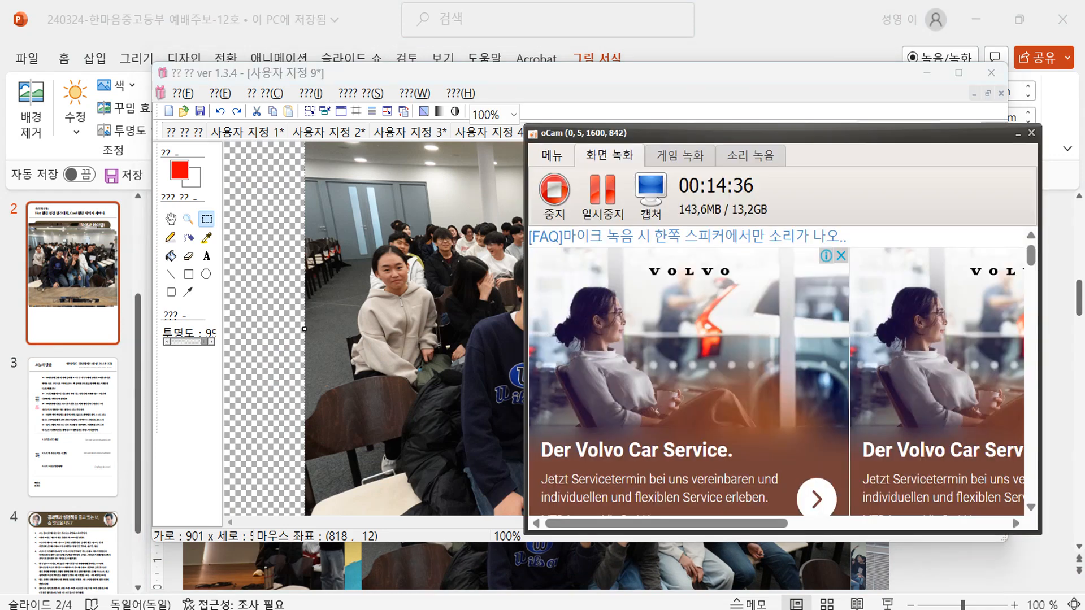
{"action": "key", "text": "alt+Tab"}
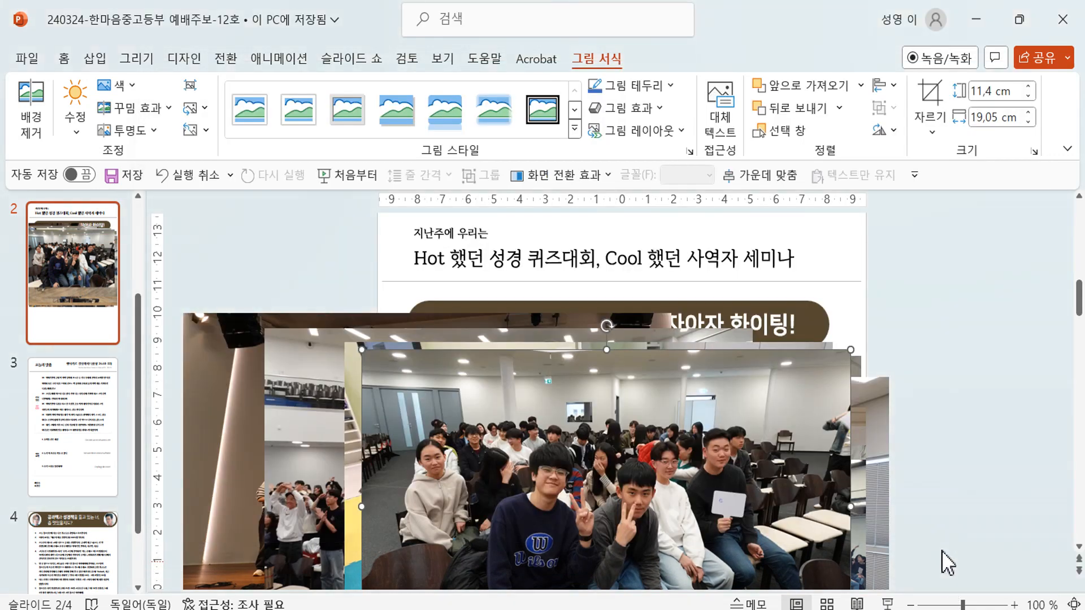
{"action": "scroll", "coordinate": [938, 467], "scroll_direction": "down", "scroll_amount": 3}
{"action": "scroll", "coordinate": [937, 467], "scroll_direction": "down", "scroll_amount": 3, "text": "ctrl"}
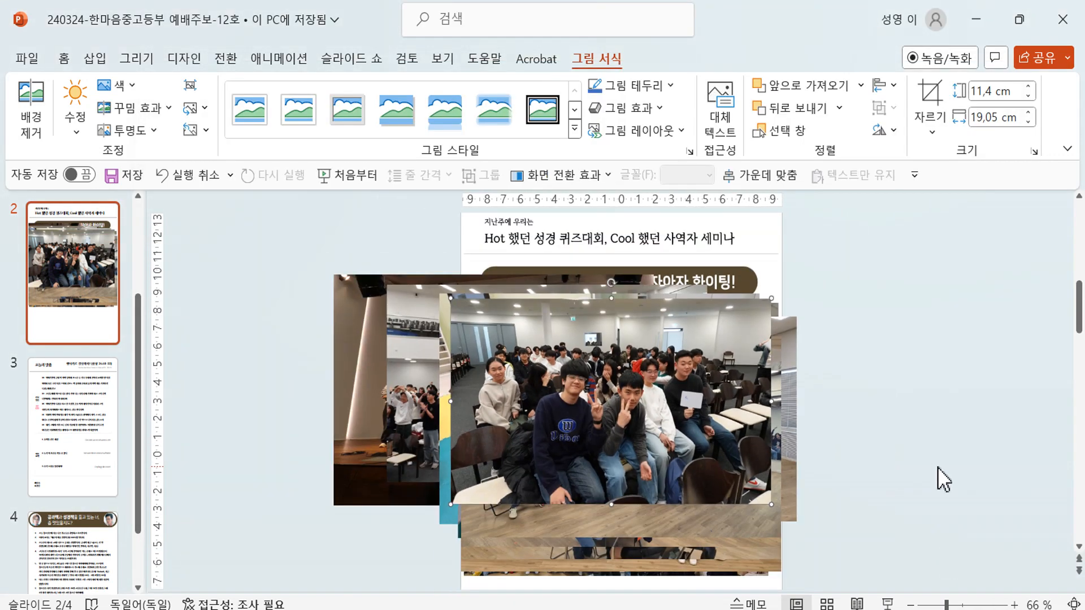
{"action": "scroll", "coordinate": [911, 484], "scroll_direction": "down", "scroll_amount": 2, "text": "ctrl"}
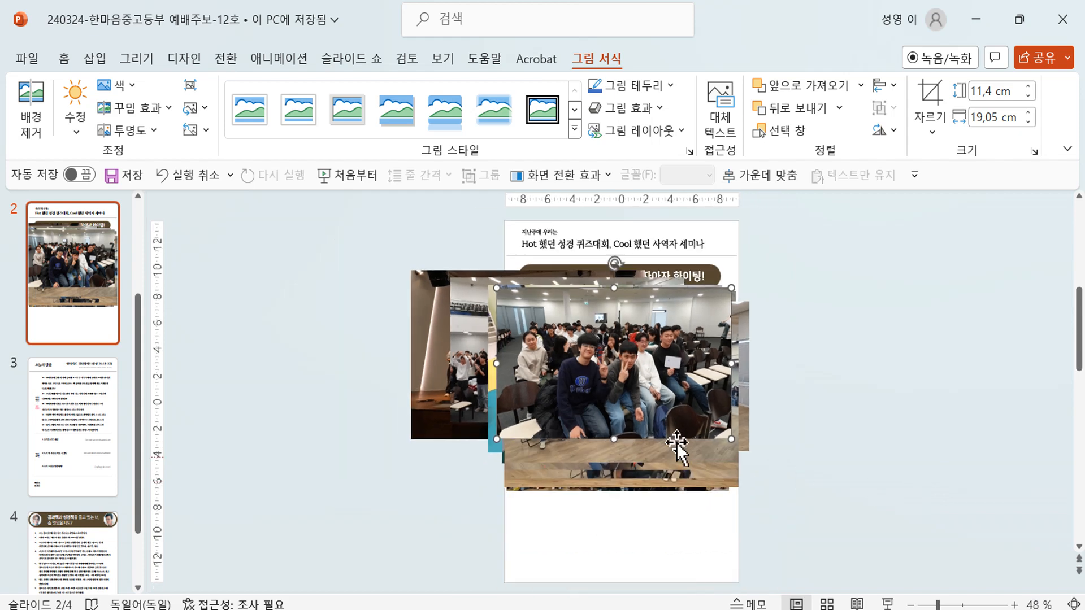
{"action": "left_click_drag", "start_coordinate": [338, 261], "coordinate": [815, 499]}
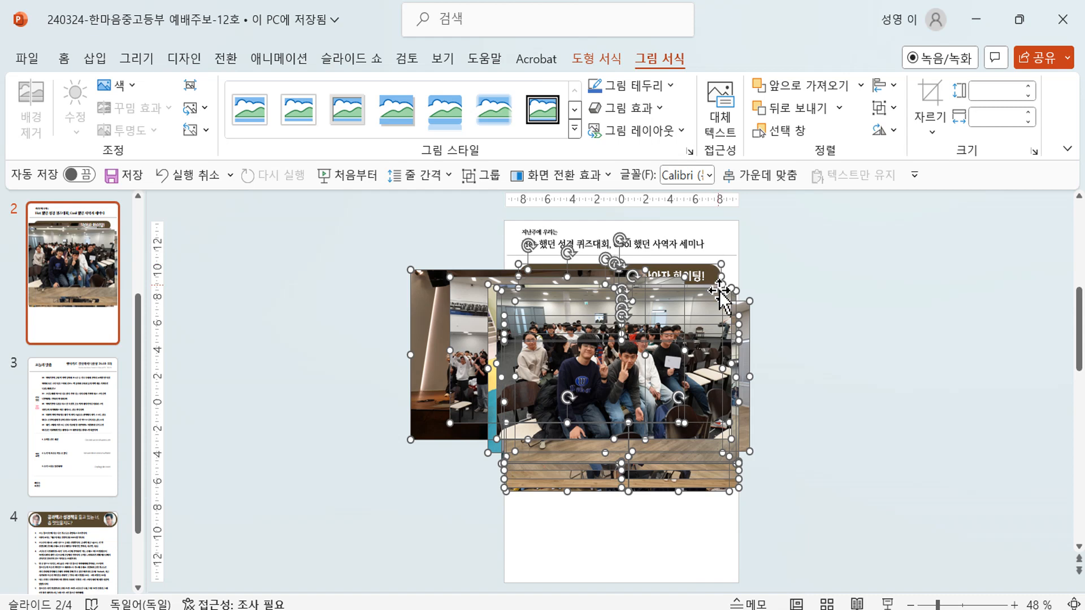
- Drag the '한마음 수험생 여러분, 아자아자 화이팅!' banner off slide 2's right side, then reselect all photos
{"action": "left_click", "coordinate": [811, 294]}
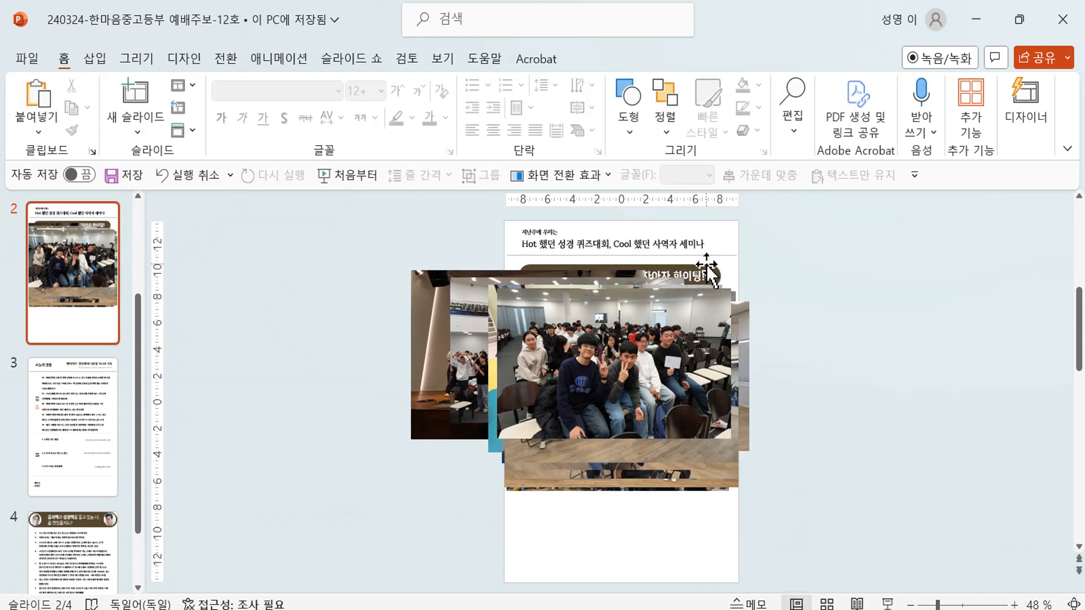
{"action": "left_click_drag", "start_coordinate": [703, 274], "coordinate": [917, 265]}
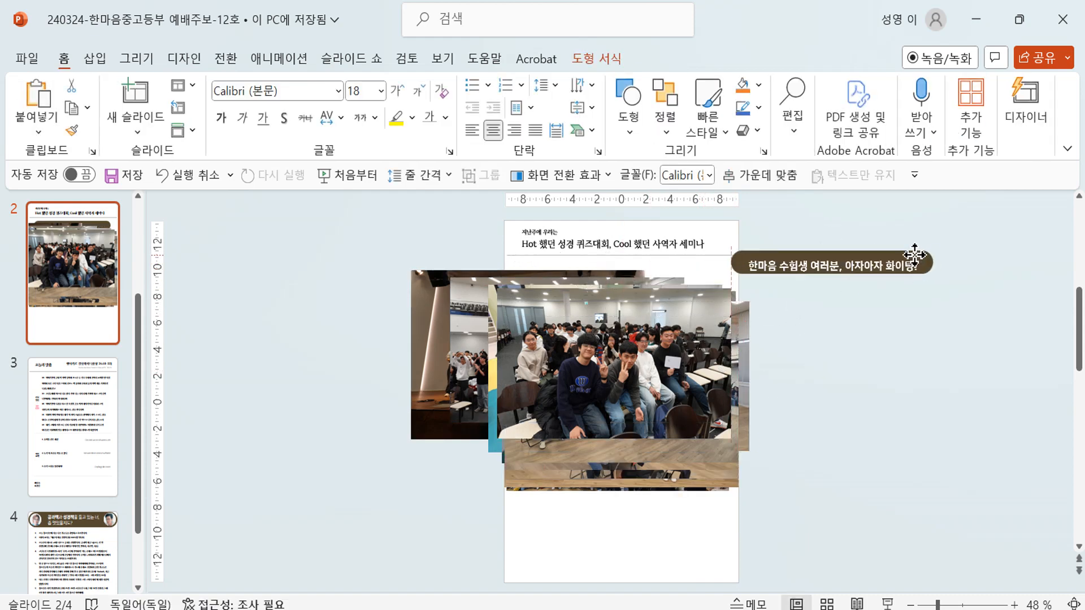
{"action": "left_click", "coordinate": [347, 278]}
{"action": "left_click_drag", "start_coordinate": [315, 261], "coordinate": [799, 522]}
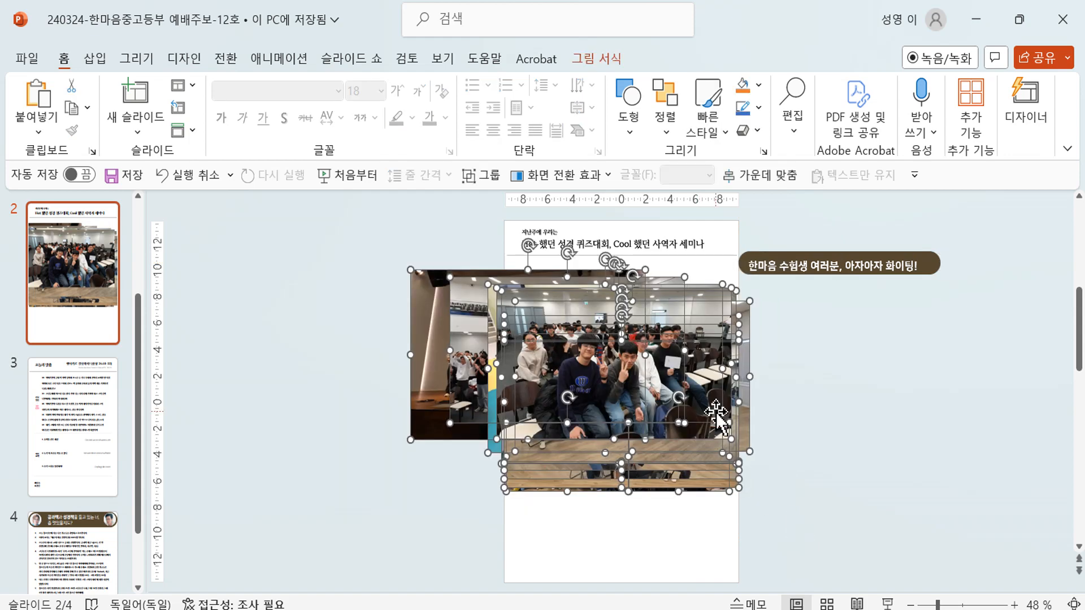
{"action": "left_click", "coordinate": [588, 59]}
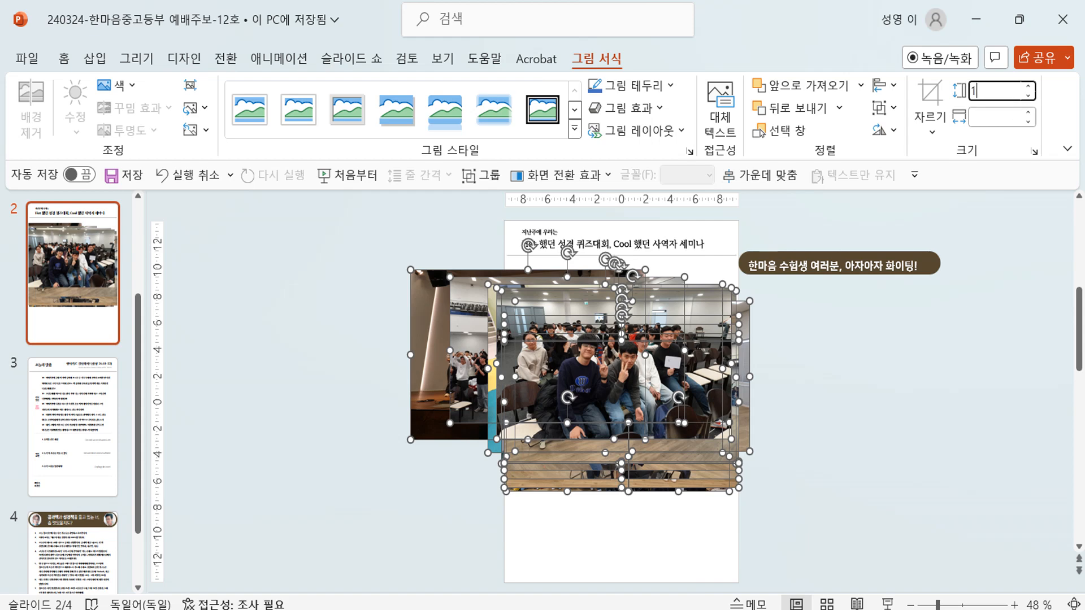
- Set every photo's height to 1 cm, then enlarge them together slightly
{"action": "type", "text": "1"}
{"action": "key", "text": "Return"}
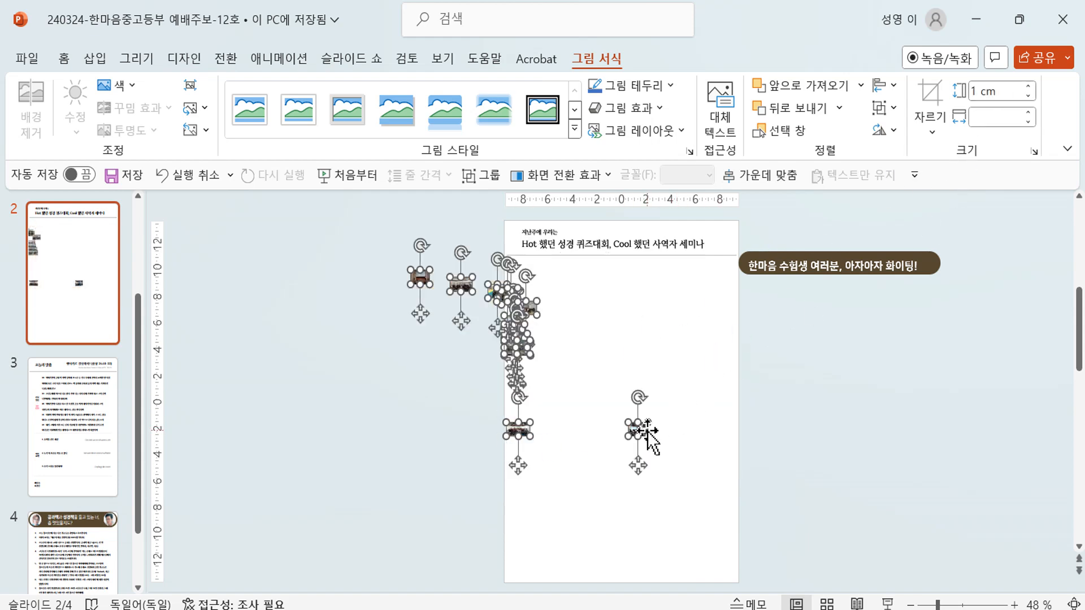
{"action": "left_click_drag", "start_coordinate": [647, 435], "coordinate": [668, 474]}
{"action": "left_click", "coordinate": [755, 453]}
- Scatter photos to the upper right, bottom-right corner, lower left and right middle of the slide
{"action": "left_click_drag", "start_coordinate": [582, 370], "coordinate": [679, 373]}
{"action": "left_click_drag", "start_coordinate": [534, 311], "coordinate": [679, 312]}
{"action": "left_click_drag", "start_coordinate": [571, 362], "coordinate": [598, 397]}
{"action": "left_click_drag", "start_coordinate": [663, 447], "coordinate": [684, 537]}
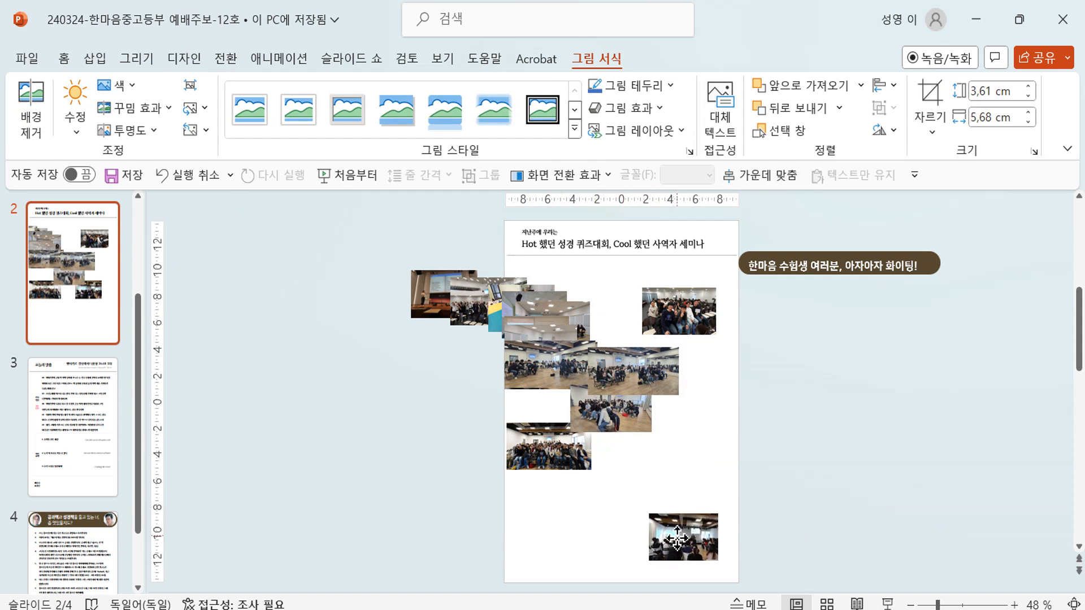
{"action": "left_click_drag", "start_coordinate": [540, 452], "coordinate": [560, 548]}
{"action": "left_click_drag", "start_coordinate": [610, 416], "coordinate": [568, 470]}
{"action": "left_click_drag", "start_coordinate": [549, 366], "coordinate": [492, 387]}
- Spread out the certificate, green-floor and crowd photos, and park the lecture photo beside the slide
{"action": "left_click_drag", "start_coordinate": [557, 328], "coordinate": [606, 299]}
{"action": "left_click_drag", "start_coordinate": [523, 316], "coordinate": [543, 347]}
{"action": "left_click", "coordinate": [489, 305]}
{"action": "left_click_drag", "start_coordinate": [488, 305], "coordinate": [543, 294]}
{"action": "left_click_drag", "start_coordinate": [447, 297], "coordinate": [795, 409]}
{"action": "scroll", "coordinate": [847, 467], "scroll_direction": "up", "scroll_amount": 3}
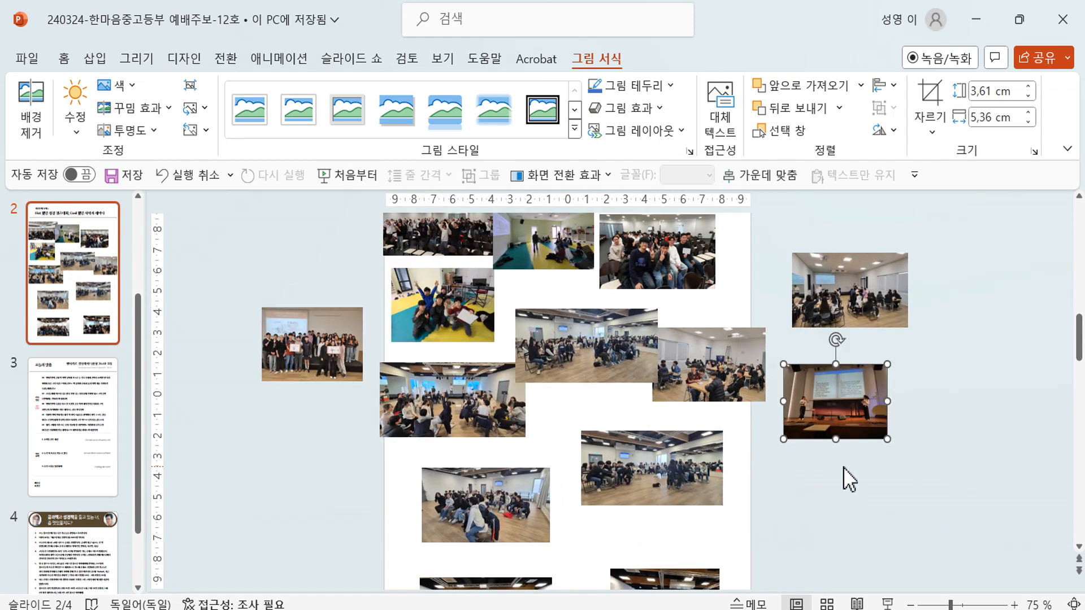
{"action": "scroll", "coordinate": [841, 467], "scroll_direction": "up", "scroll_amount": 2}
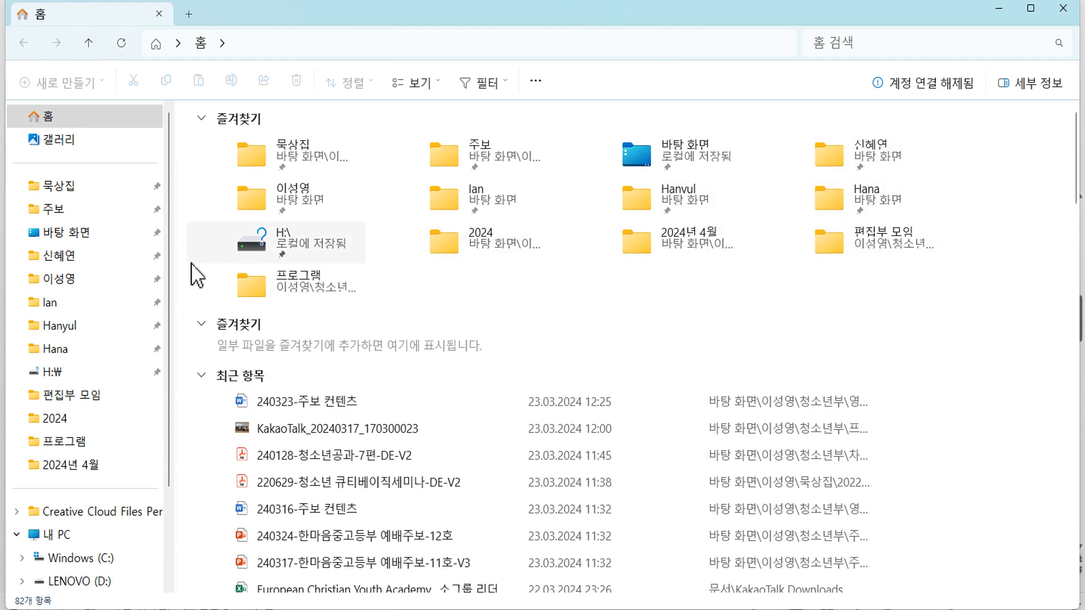
- Browse to 프로그램 > 2024 성경퀴즈대회 > 사진 and open photo 210943892_01 of the boys
{"action": "left_click", "coordinate": [67, 214]}
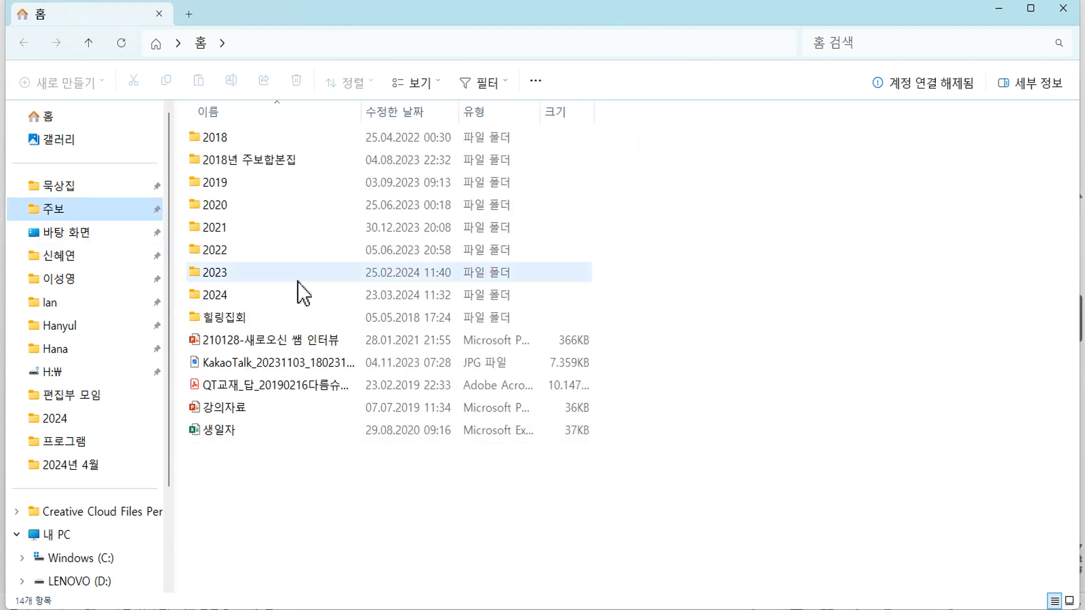
{"action": "left_click", "coordinate": [229, 299]}
{"action": "double_click", "coordinate": [228, 296]}
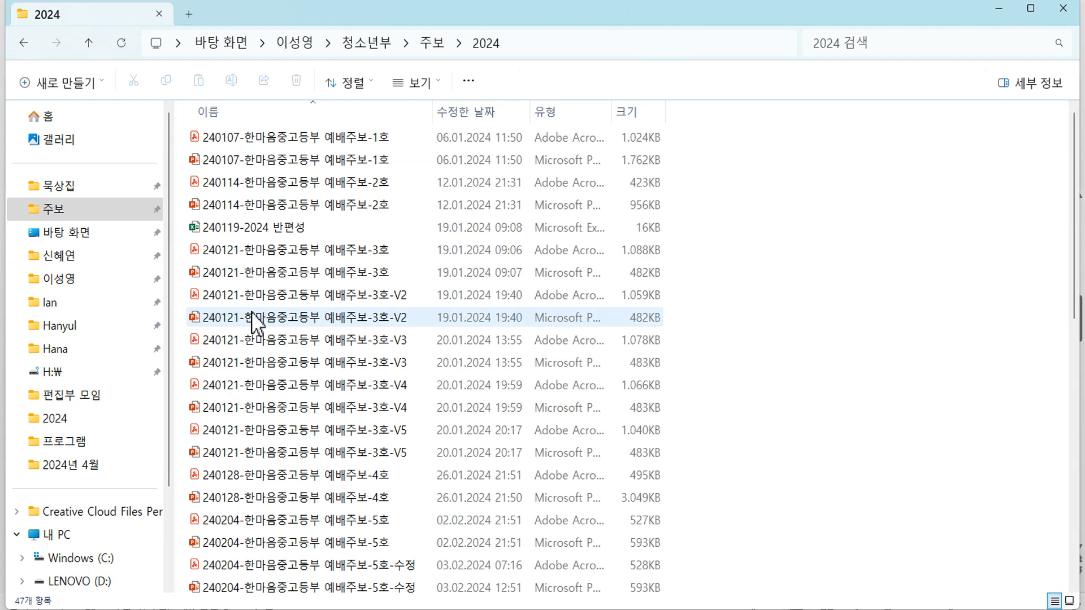
{"action": "left_click", "coordinate": [74, 281]}
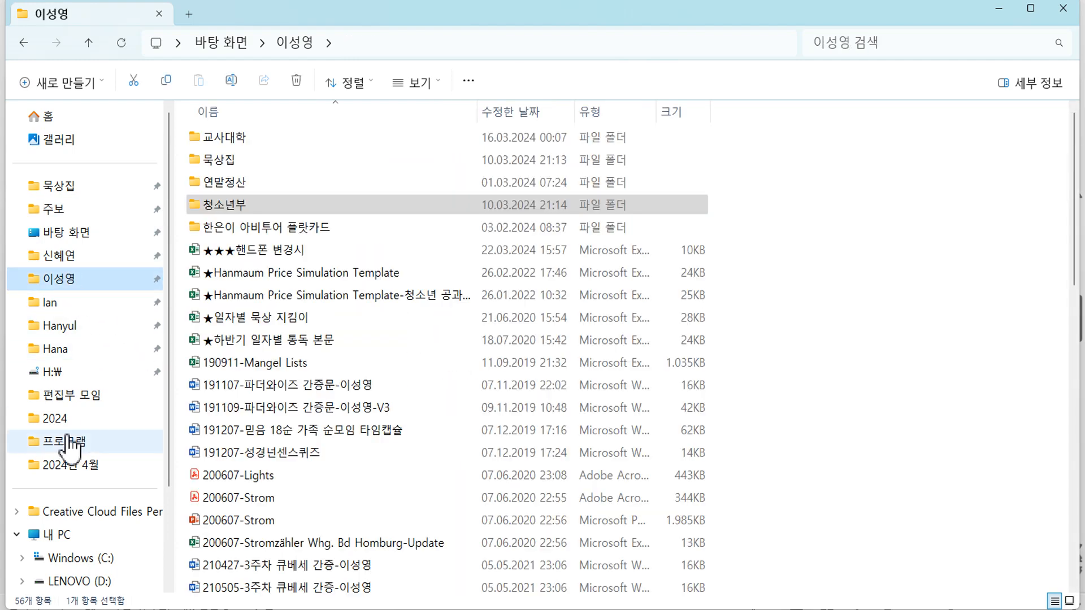
{"action": "left_click", "coordinate": [68, 440]}
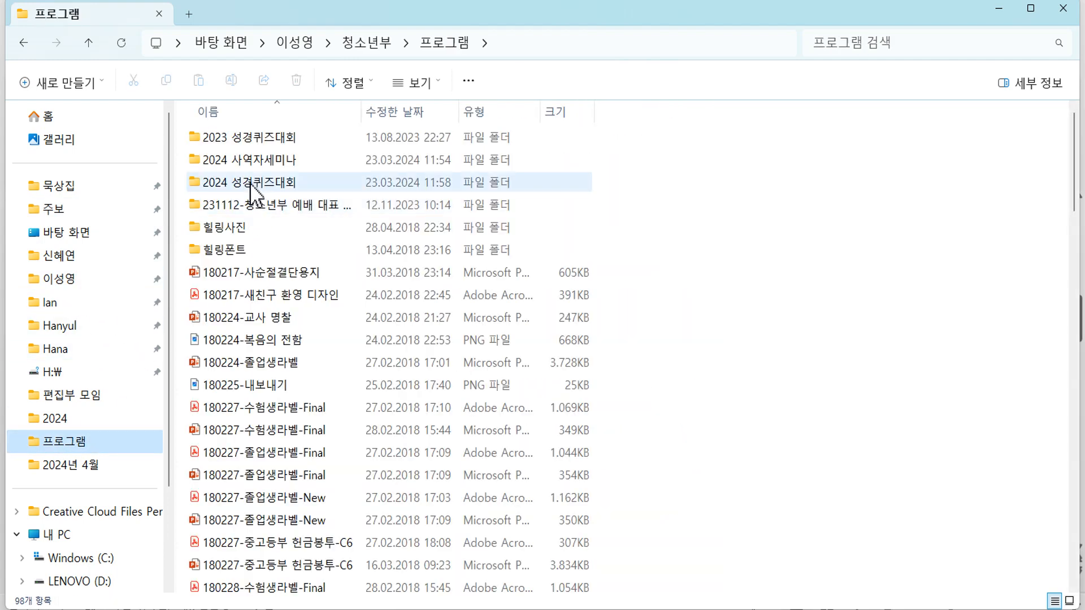
{"action": "double_click", "coordinate": [257, 186]}
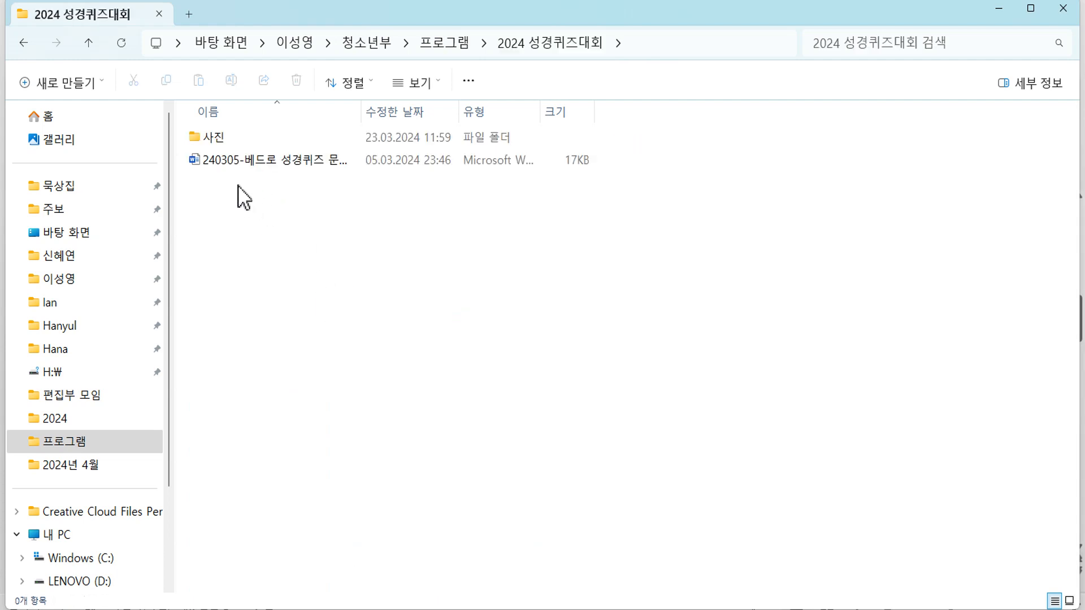
{"action": "double_click", "coordinate": [218, 138]}
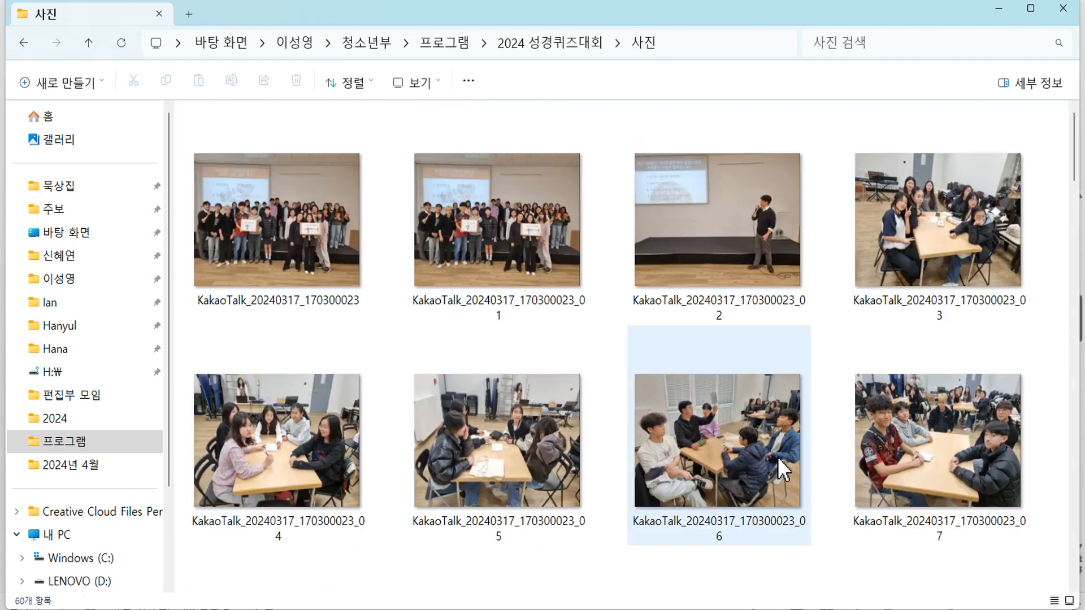
{"action": "scroll", "coordinate": [778, 457], "scroll_direction": "down", "scroll_amount": 15}
{"action": "scroll", "coordinate": [778, 457], "scroll_direction": "down", "scroll_amount": 15}
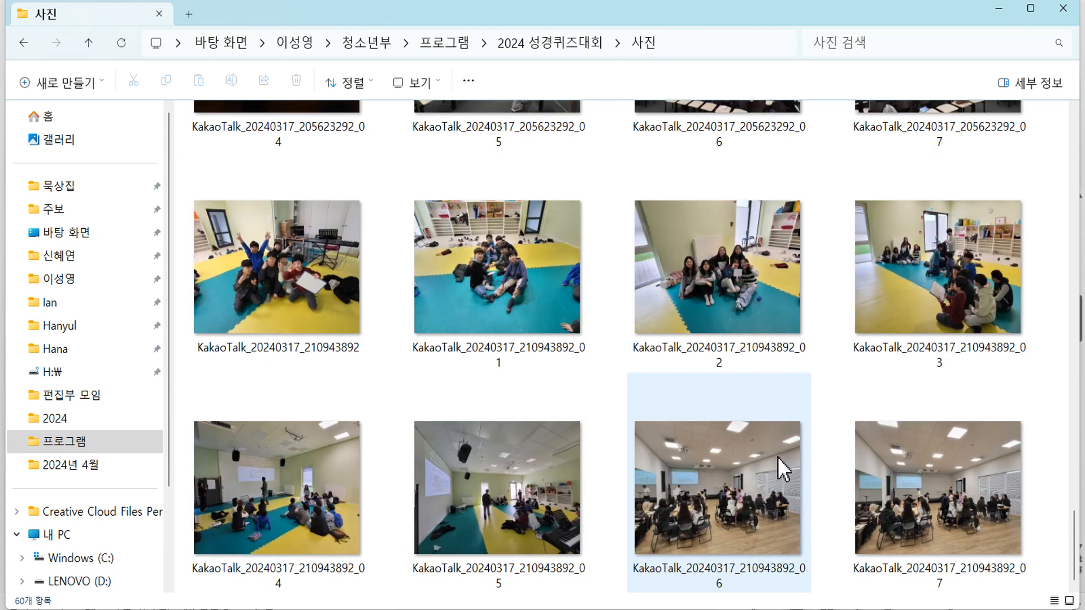
{"action": "double_click", "coordinate": [516, 273]}
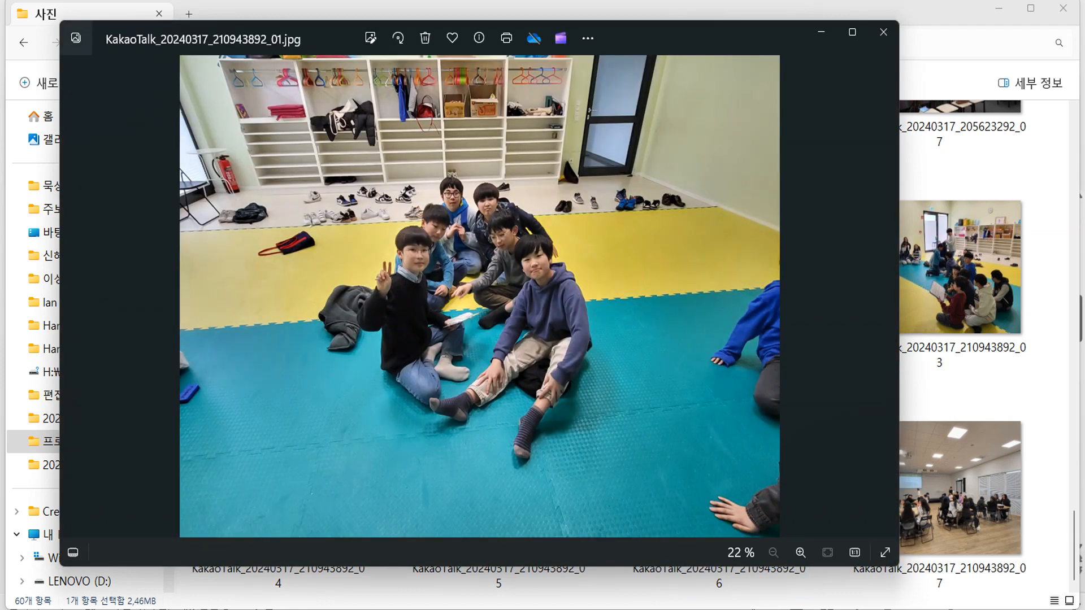
- Capture a cropped region of the boys' photo and paste it onto slide 2
{"action": "key", "text": "ctrl+shift+c"}
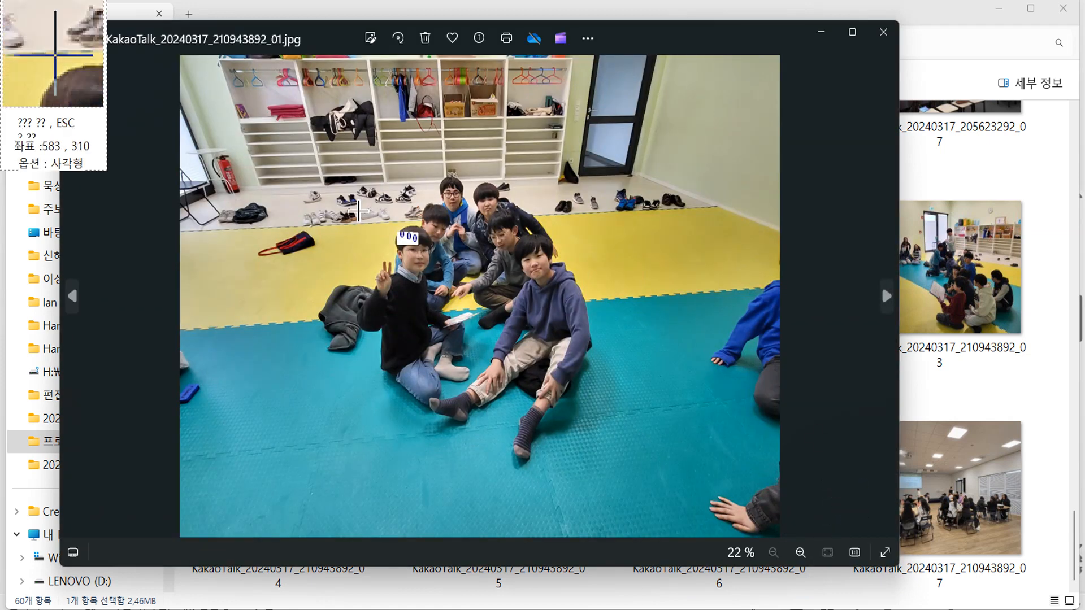
{"action": "left_click_drag", "start_coordinate": [292, 146], "coordinate": [693, 537]}
{"action": "left_click_drag", "start_coordinate": [646, 473], "coordinate": [649, 472]}
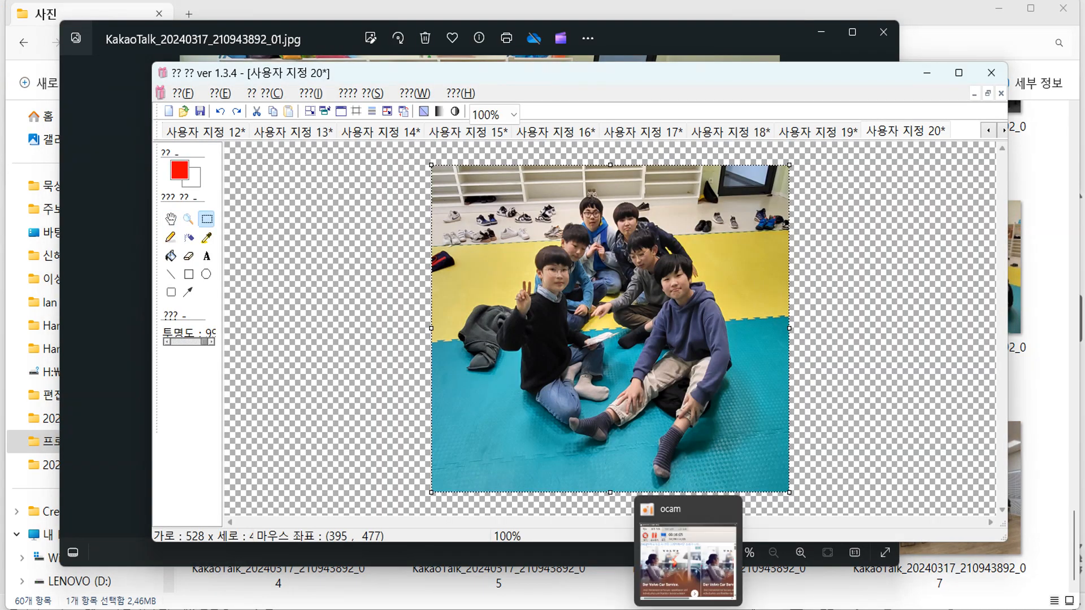
{"action": "left_click", "coordinate": [625, 552]}
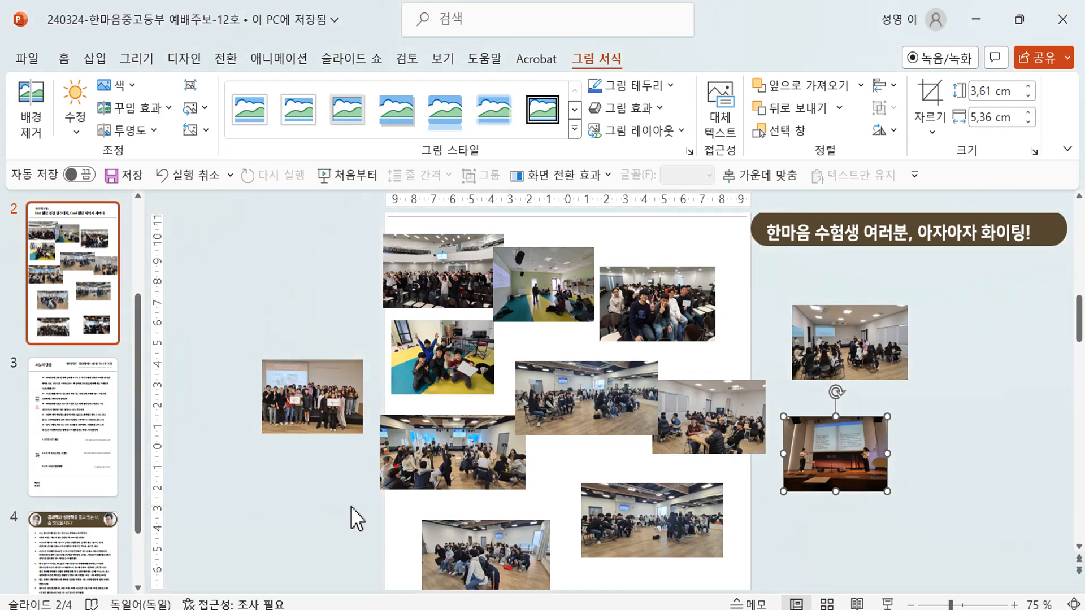
{"action": "key", "text": "ctrl+v"}
- Open photo _02, capture the girls' group photo, and paste it onto slide 2
{"action": "left_click", "coordinate": [573, 598]}
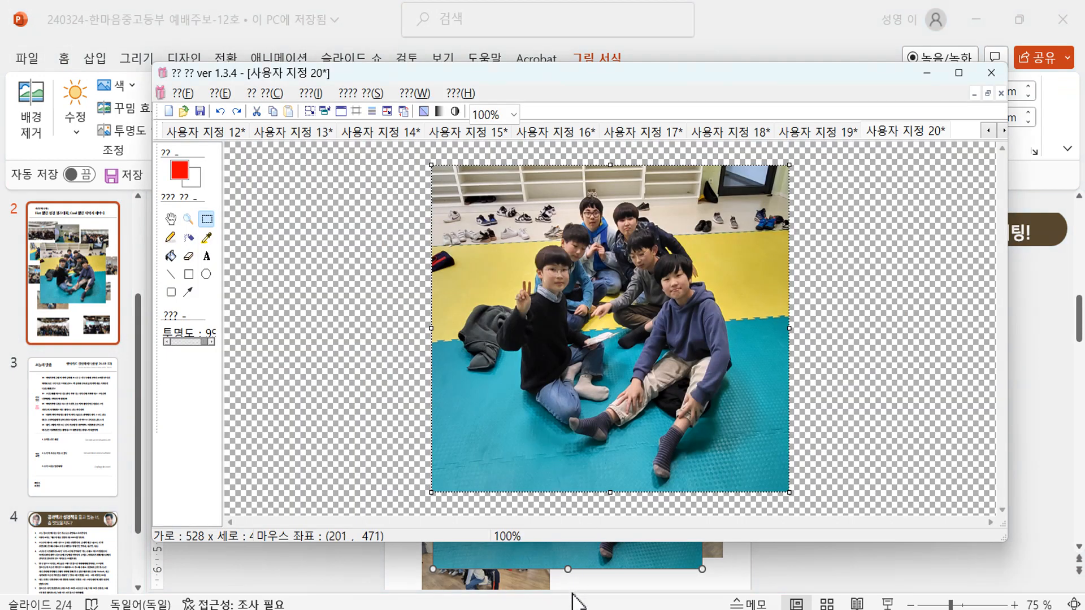
{"action": "mouse_move", "coordinate": [629, 608]}
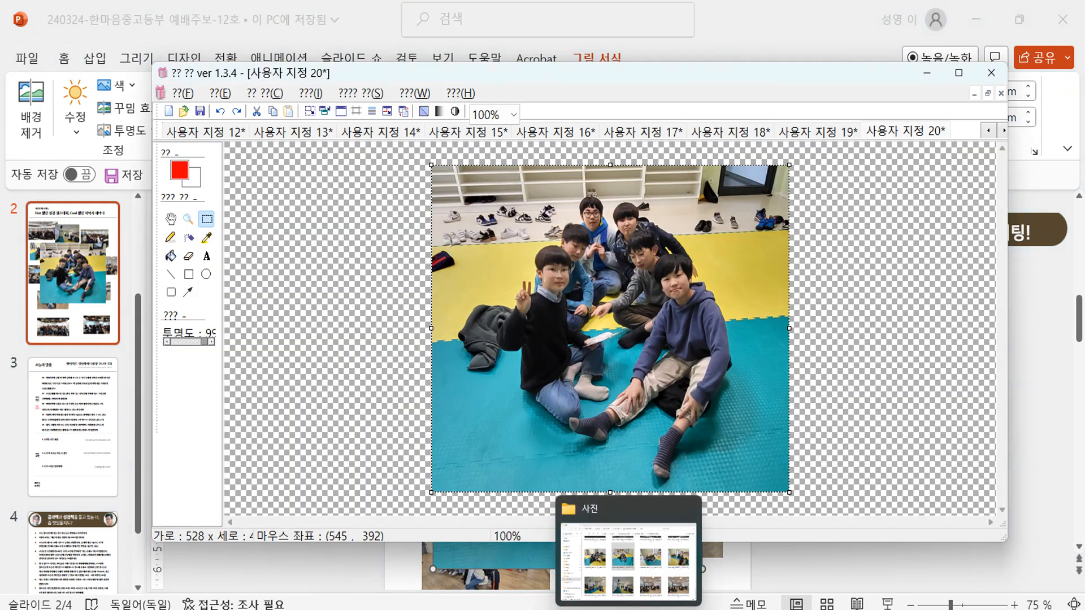
{"action": "left_click", "coordinate": [629, 560]}
{"action": "double_click", "coordinate": [744, 333]}
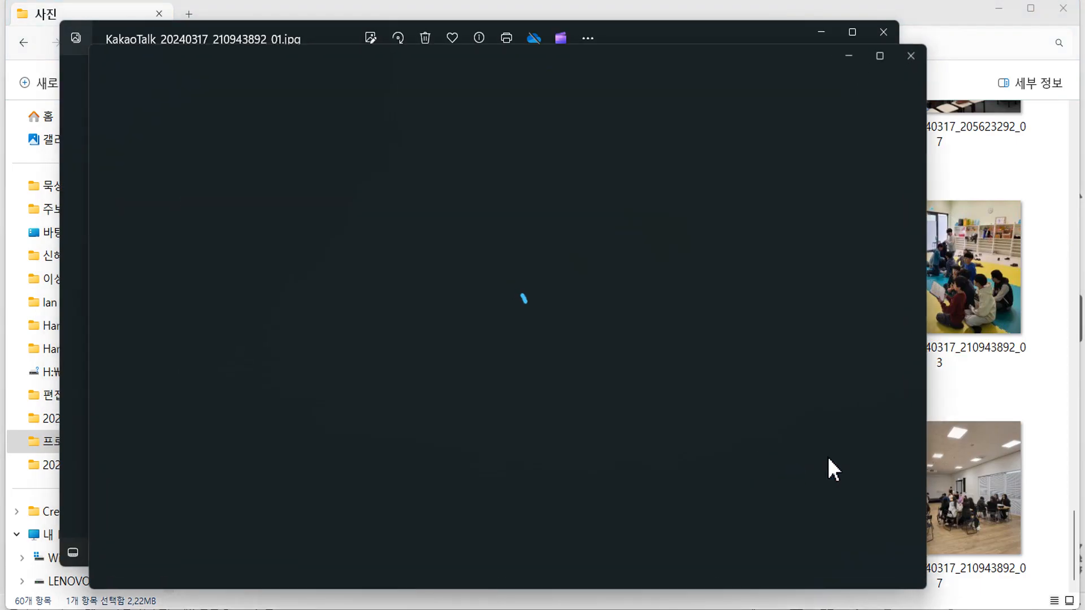
{"action": "key", "text": "Print"}
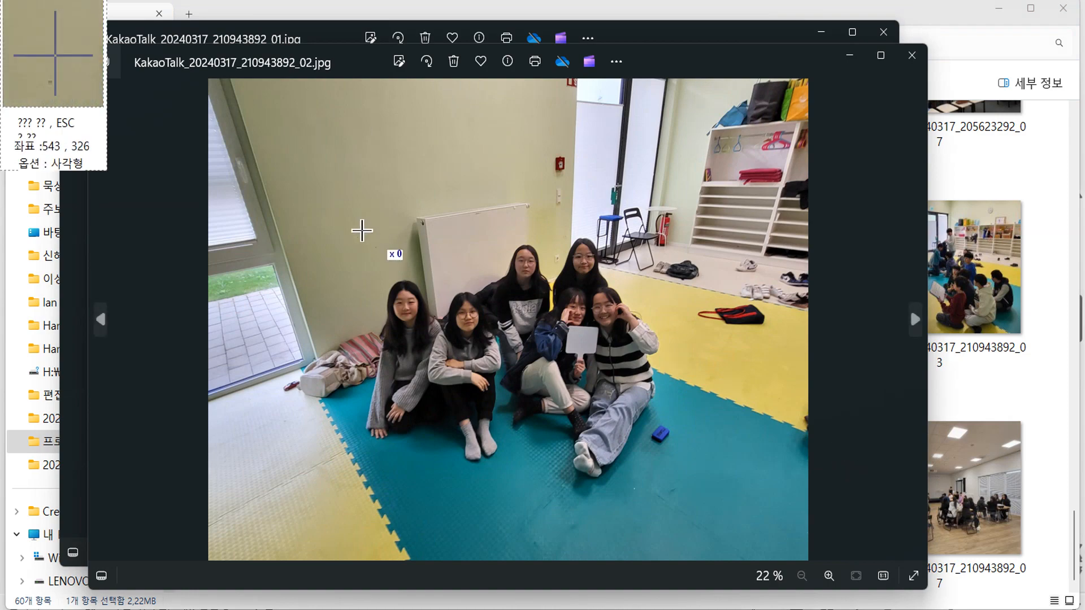
{"action": "left_click_drag", "start_coordinate": [332, 211], "coordinate": [699, 496]}
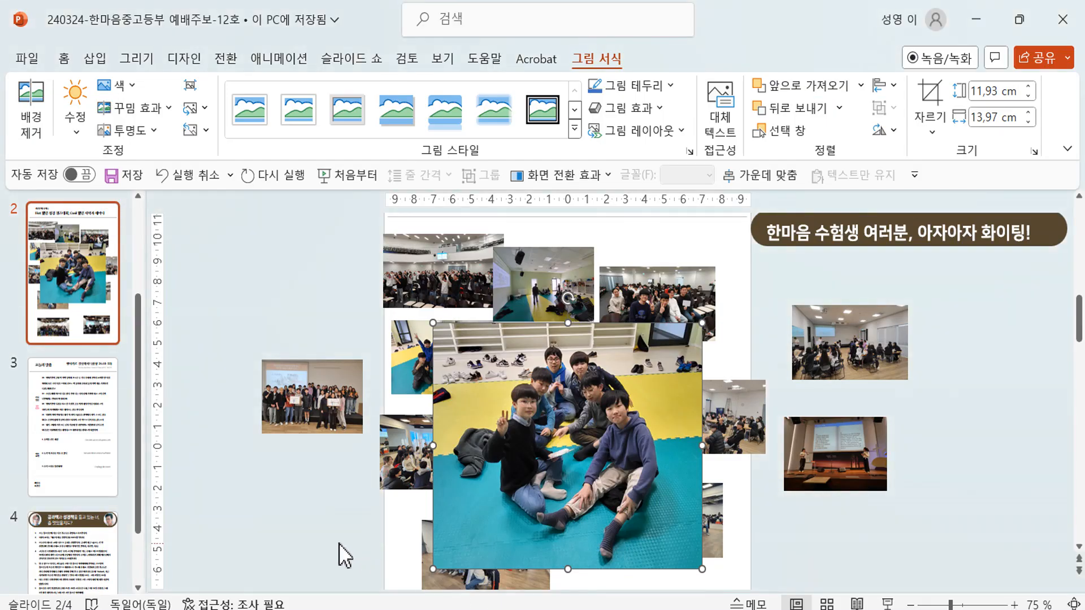
{"action": "left_click", "coordinate": [338, 544]}
{"action": "key", "text": "ctrl+v"}
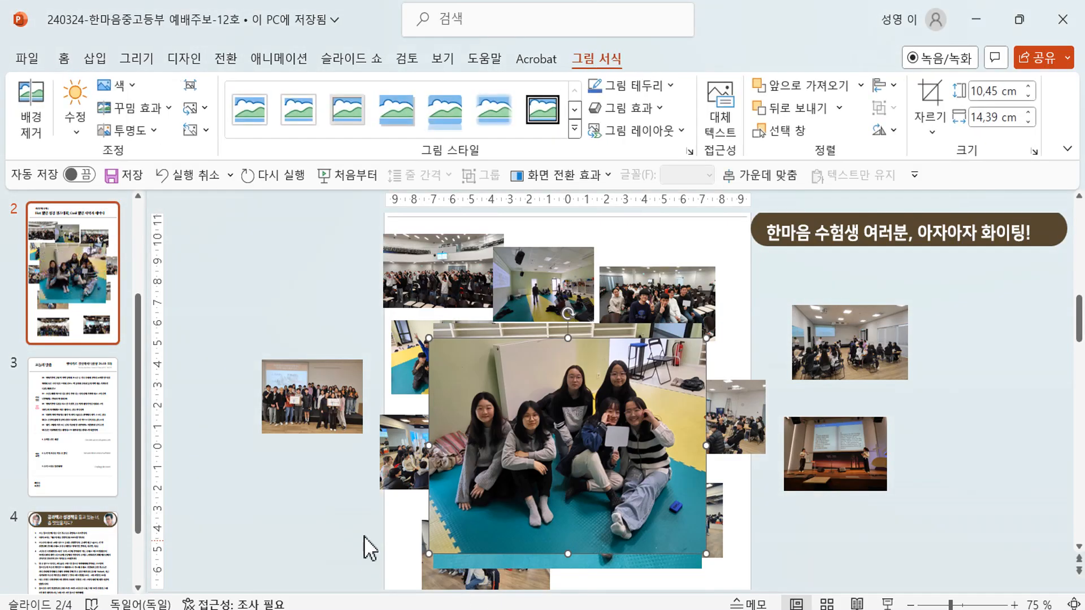
- Move the girls' photo right over the boys' photo and the small photo off-slide to the upper left
{"action": "left_click_drag", "start_coordinate": [567, 444], "coordinate": [759, 436]}
{"action": "key", "text": "Tab"}
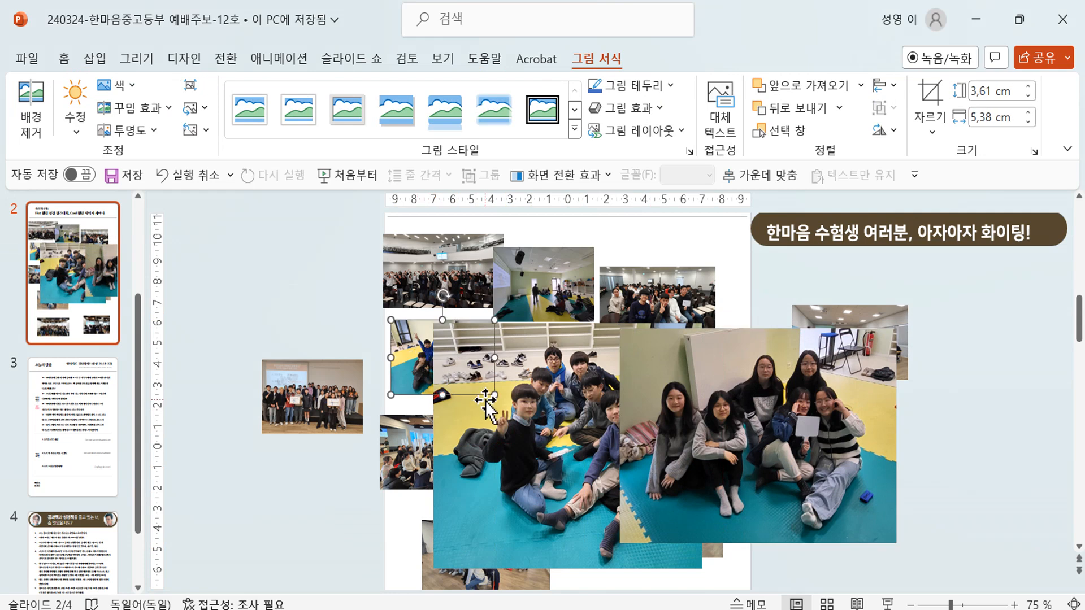
{"action": "left_click_drag", "start_coordinate": [398, 366], "coordinate": [248, 299]}
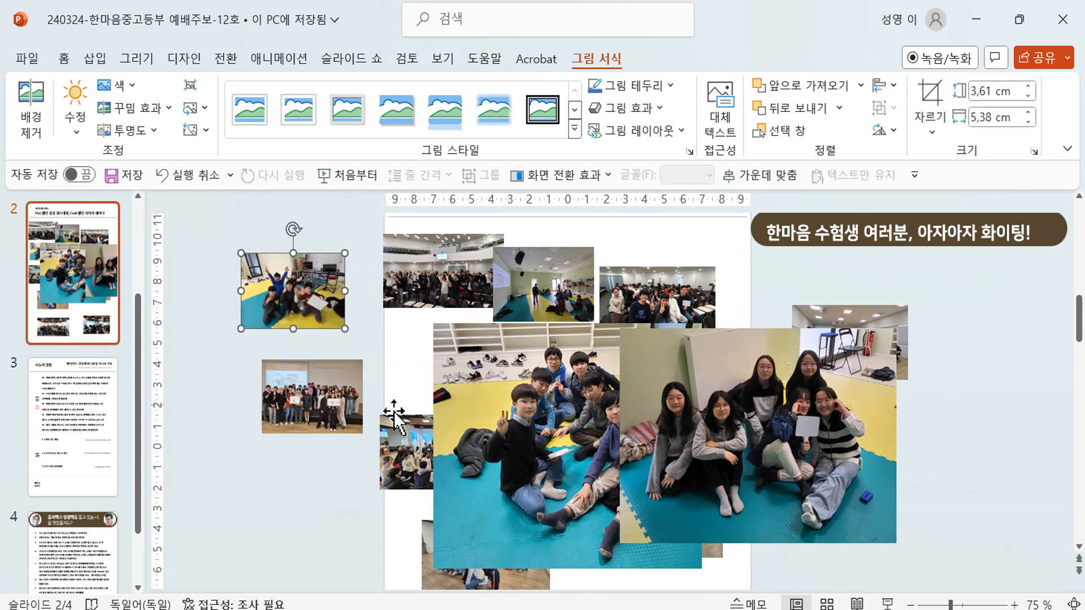
{"action": "scroll", "coordinate": [780, 429], "scroll_direction": "down", "scroll_amount": 2}
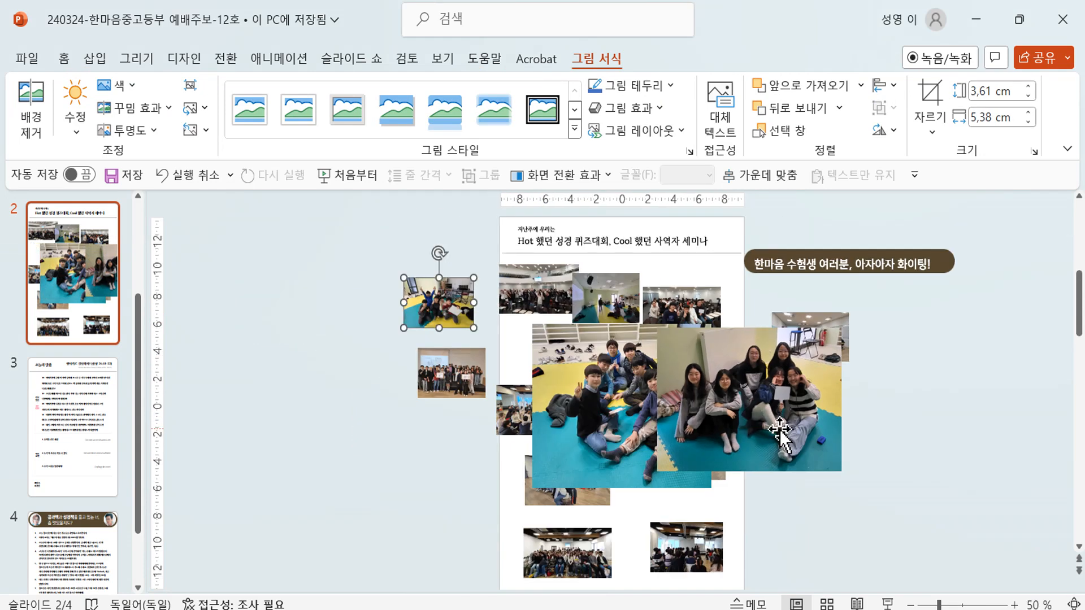
- Shrink the boys', girls' and small photos together to about a third of their size
{"action": "left_click", "coordinate": [615, 412]}
{"action": "left_click", "coordinate": [440, 297], "text": "ctrl"}
{"action": "left_click", "coordinate": [835, 455], "text": "ctrl"}
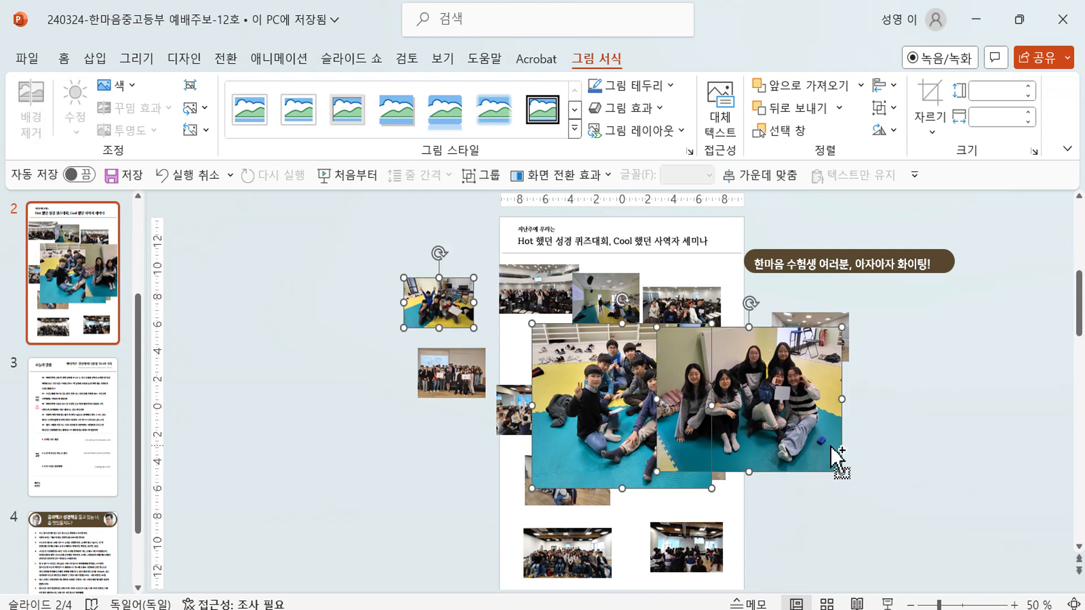
{"action": "left_click_drag", "start_coordinate": [842, 472], "coordinate": [726, 381]}
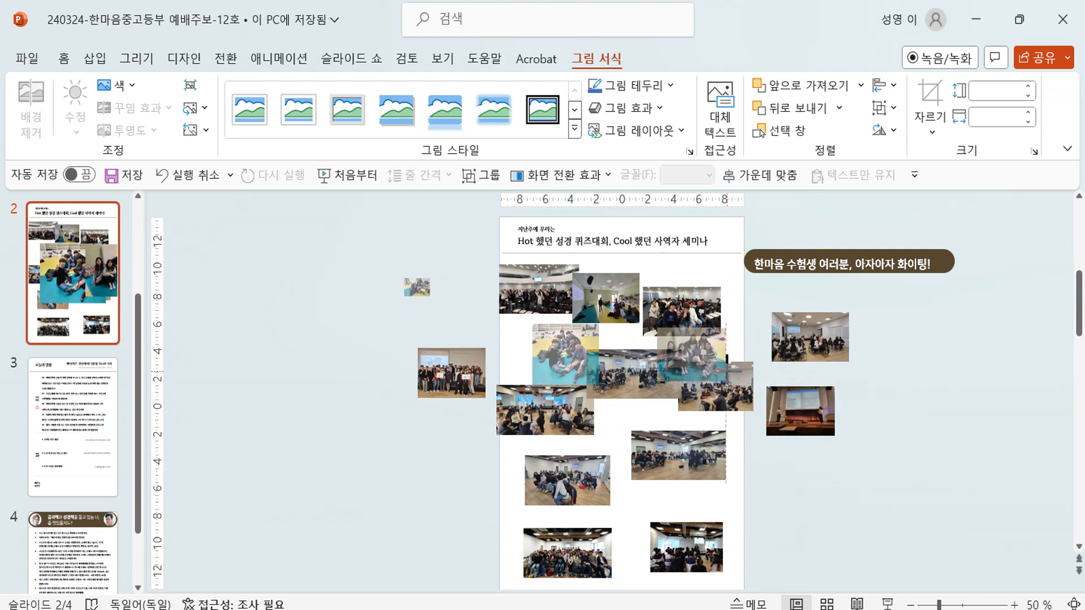
{"action": "key", "text": "Escape"}
- Enlarge the small off-slide photo, then move one photo left off the slide and another toward the right side
{"action": "left_click", "coordinate": [421, 289]}
{"action": "left_click_drag", "start_coordinate": [430, 297], "coordinate": [485, 337]}
{"action": "left_click", "coordinate": [766, 490]}
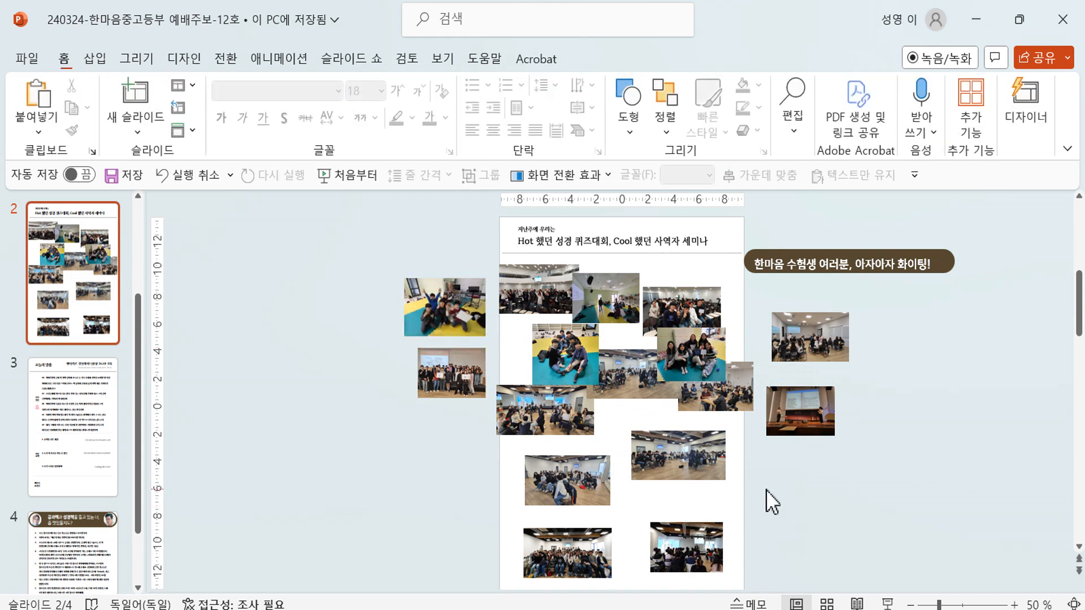
{"action": "left_click_drag", "start_coordinate": [517, 410], "coordinate": [379, 455]}
{"action": "left_click_drag", "start_coordinate": [644, 384], "coordinate": [788, 470]}
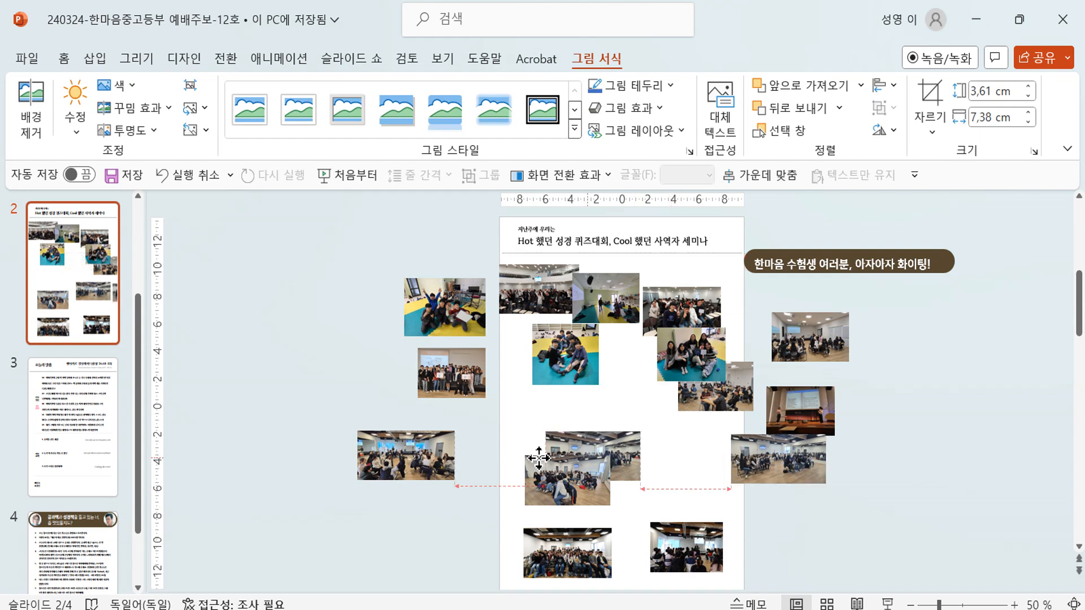